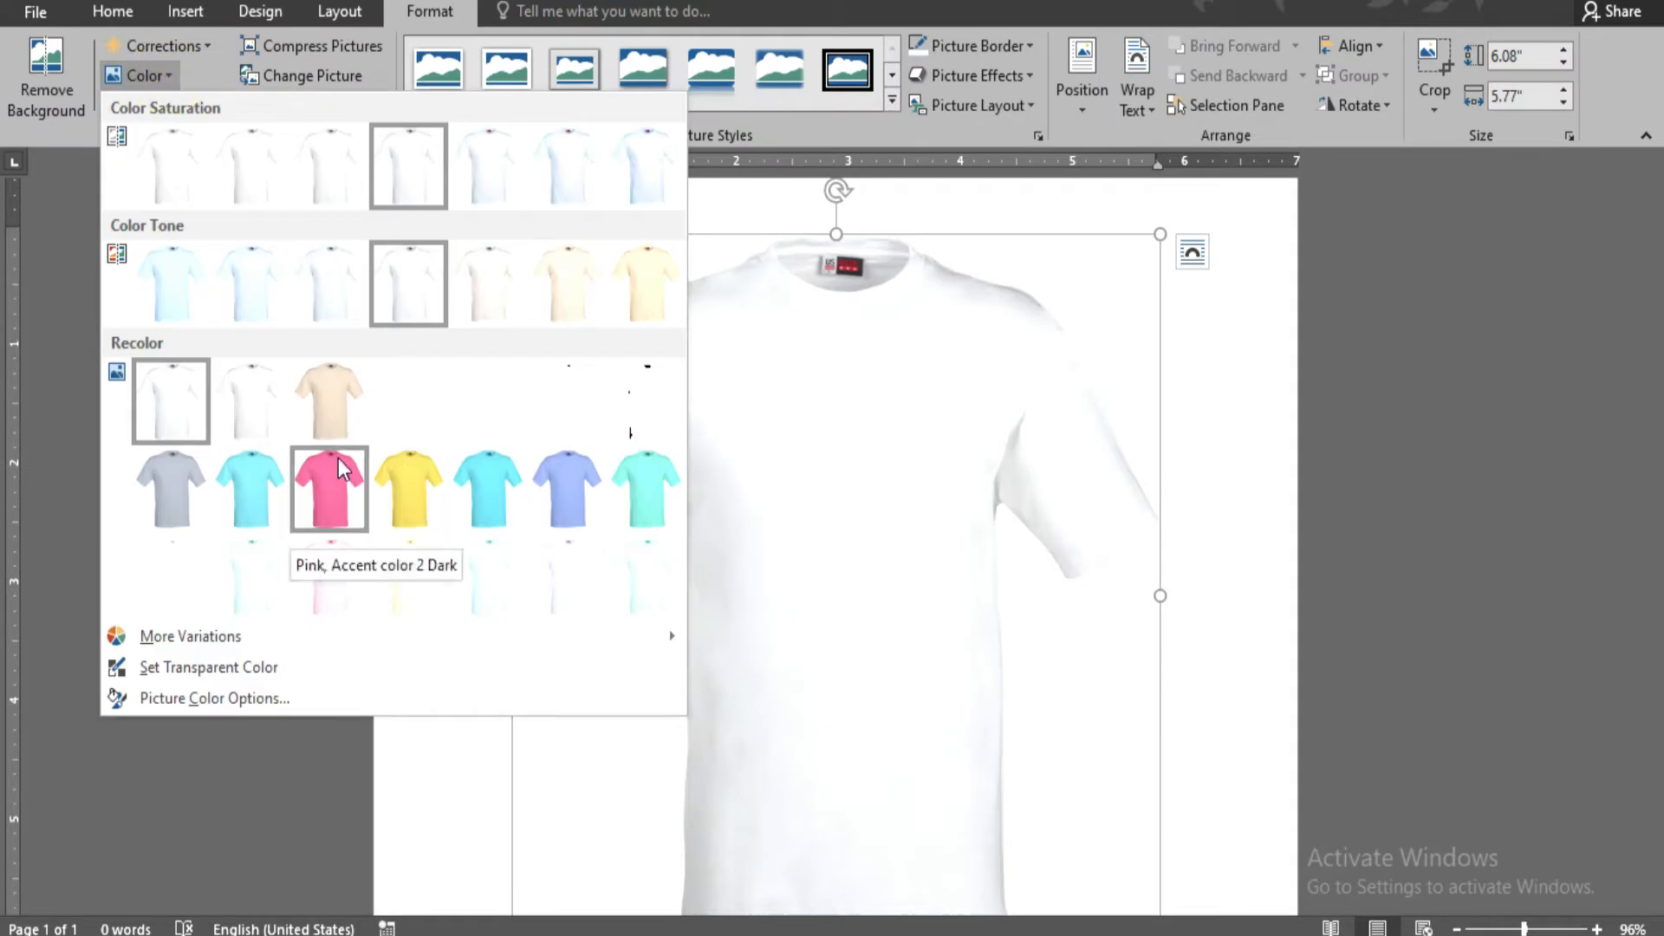
Recolor the T-shirt picture with Pink, Accent color 2 Dark and shrink it to about 4.26" by 4.04".
left_click(338, 458)
left_click_drag(1113, 286, 975, 407)
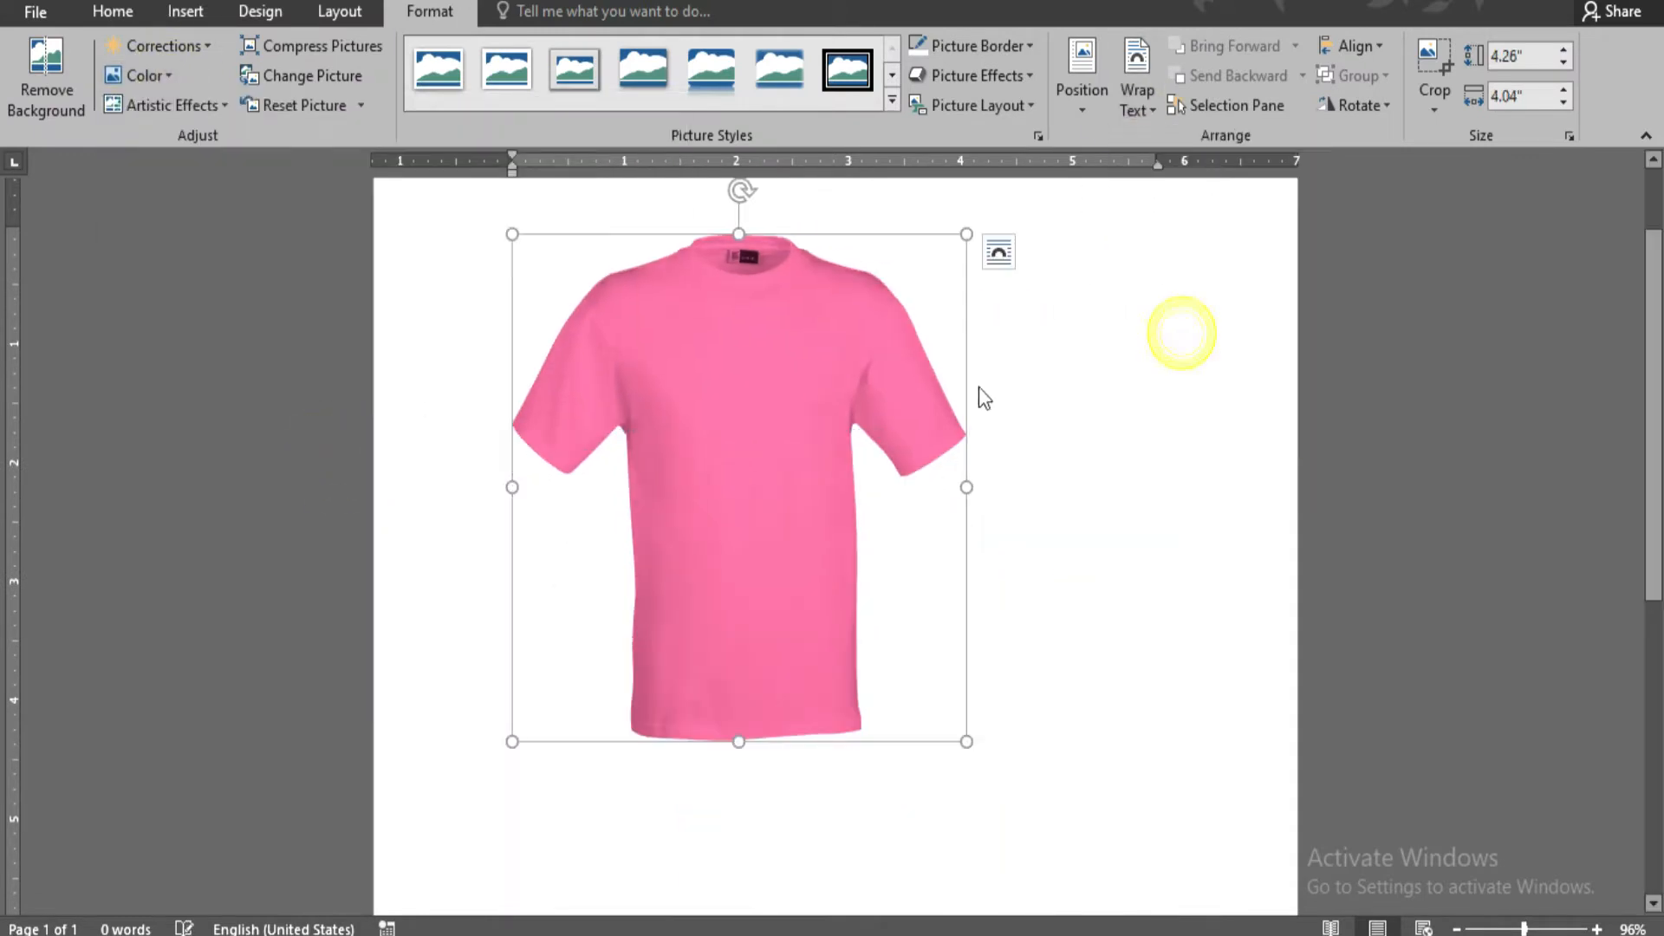
Place the pink shirt in the lower part of the page, centered horizontally, at about 4.85" by 4.6".
left_click_drag(758, 645, 852, 858)
left_click_drag(604, 400, 548, 334)
left_click_drag(824, 639, 869, 631)
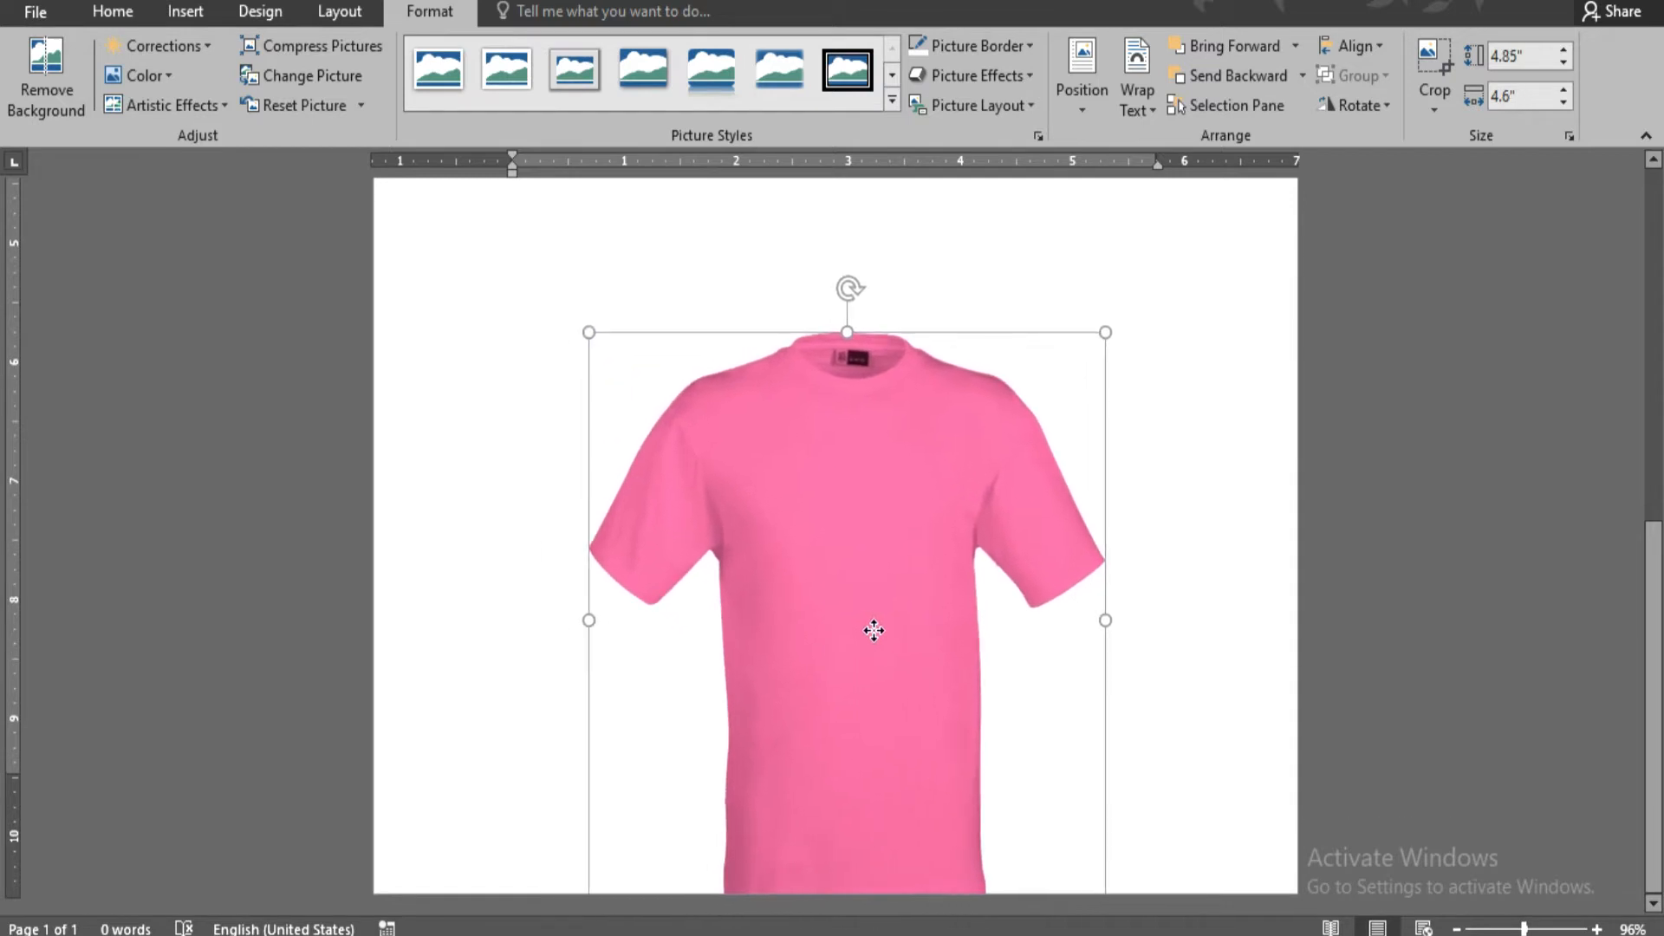
left_click(1354, 46)
left_click(1381, 137)
left_click(1223, 597)
Place a copy of the shirt to its right, behind the original, at about 4.51" by 4.28".
left_click_drag(865, 517, 1126, 531)
left_click(431, 12)
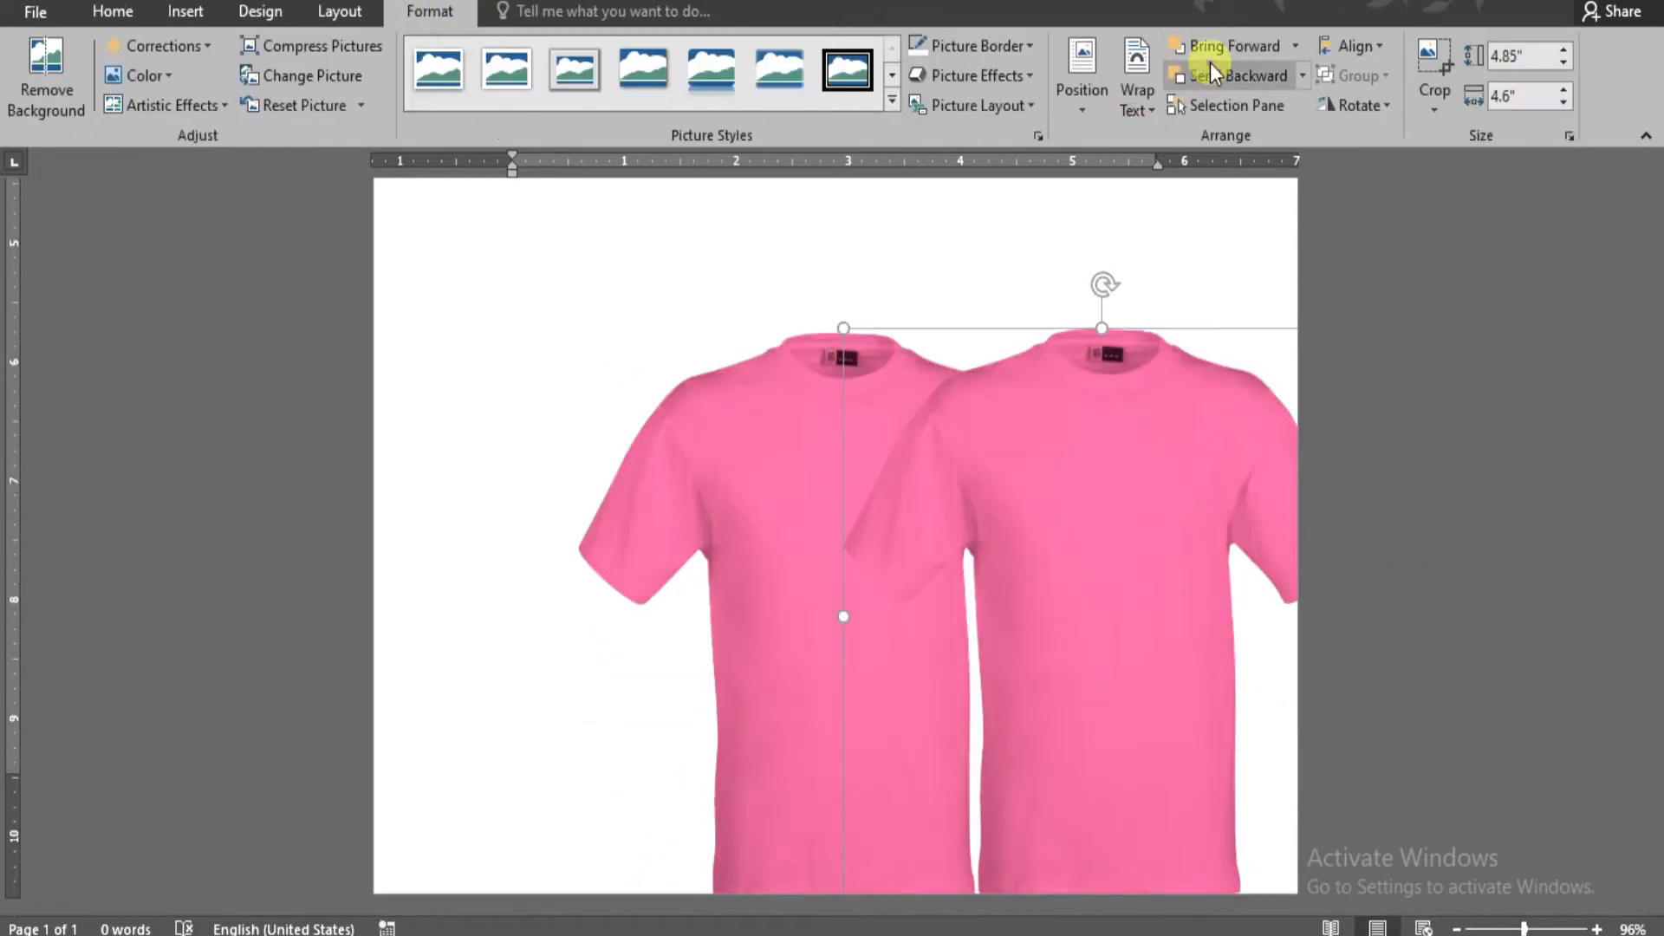
left_click(1210, 73)
left_click_drag(845, 328, 884, 386)
left_click_drag(1144, 593, 1113, 617)
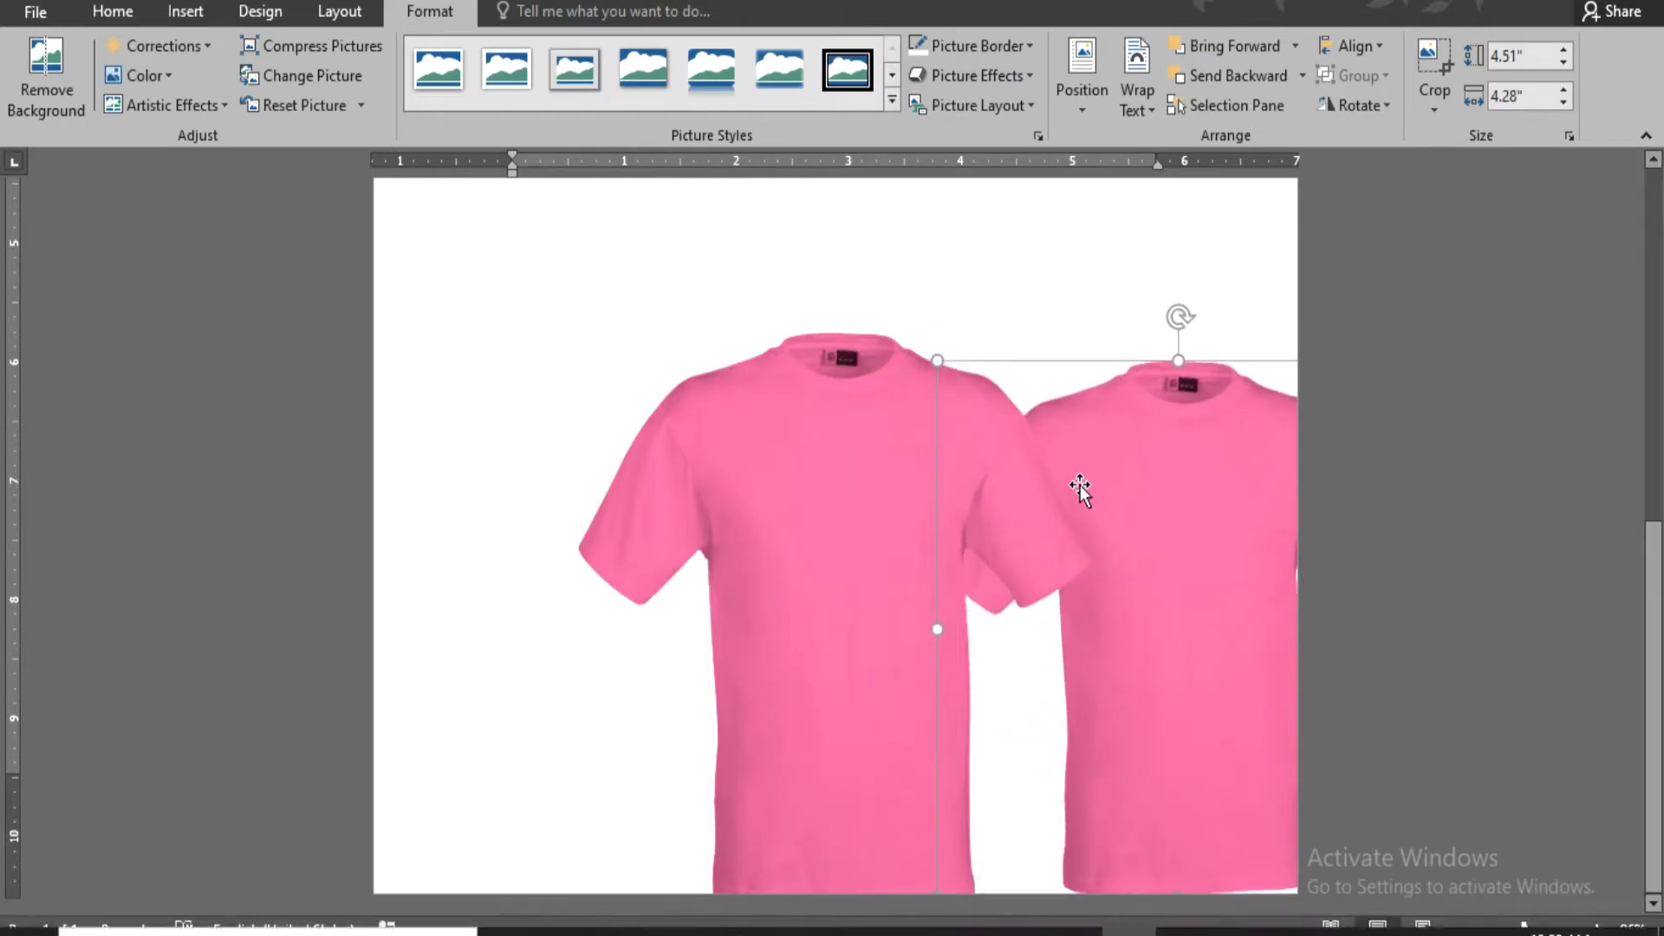
Move the rear shirt onto the page and enlarge it up and past the page's right edge.
left_click(1456, 930)
left_click(1456, 929)
left_click(1456, 929)
left_click(1456, 929)
left_click(1456, 929)
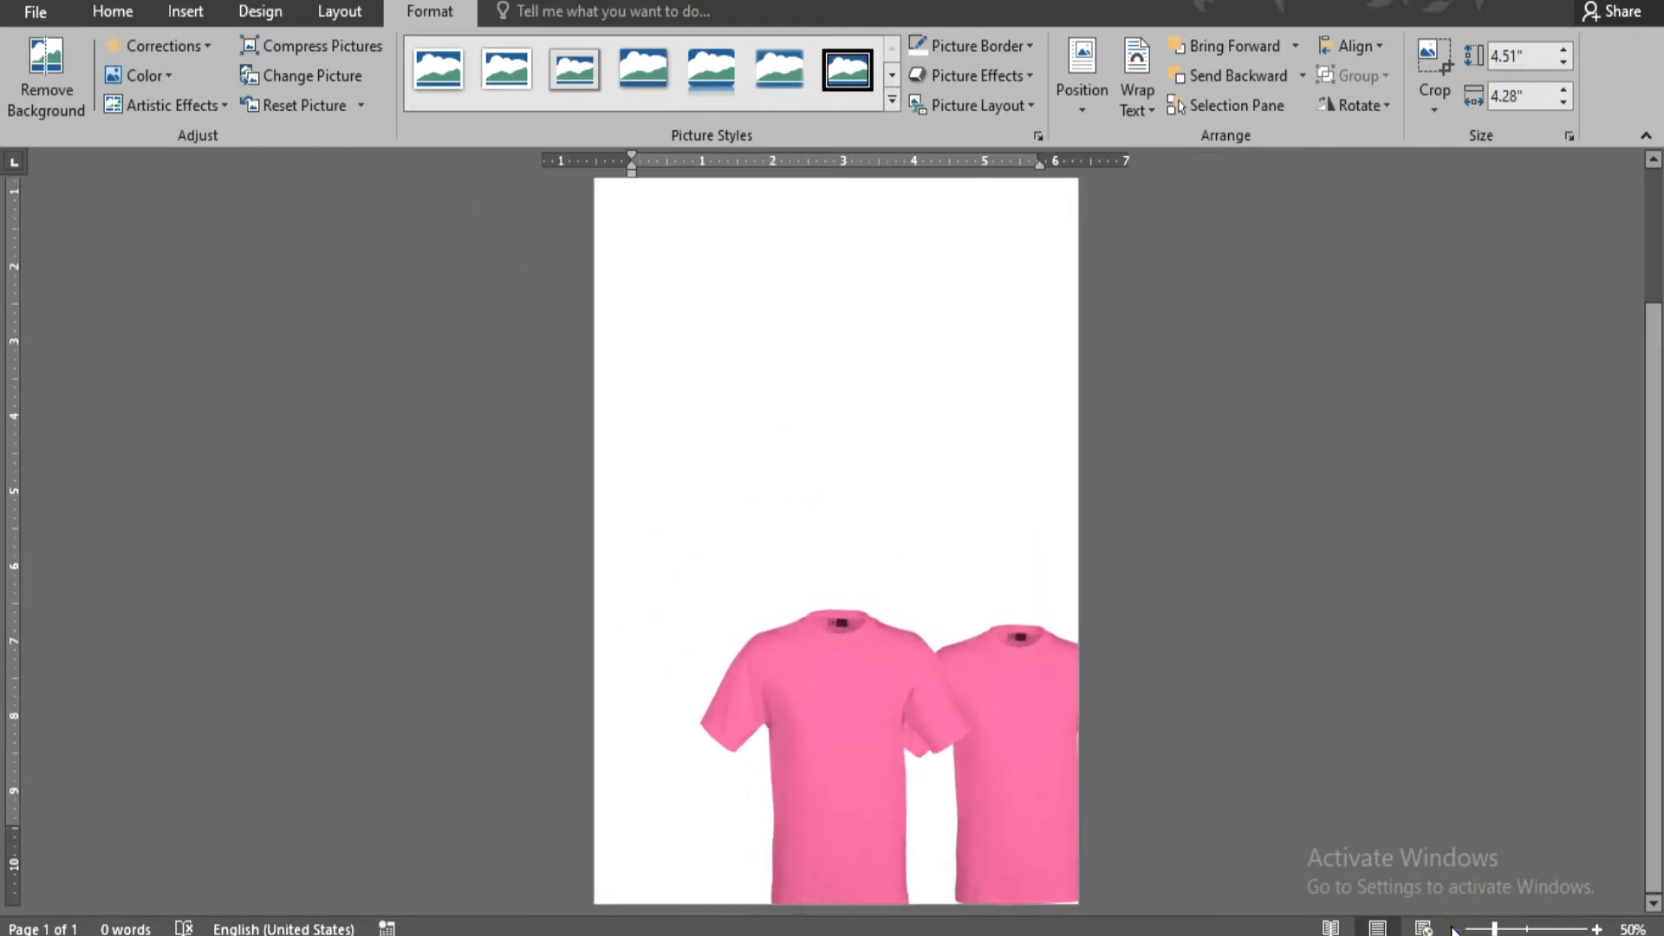
left_click(1456, 929)
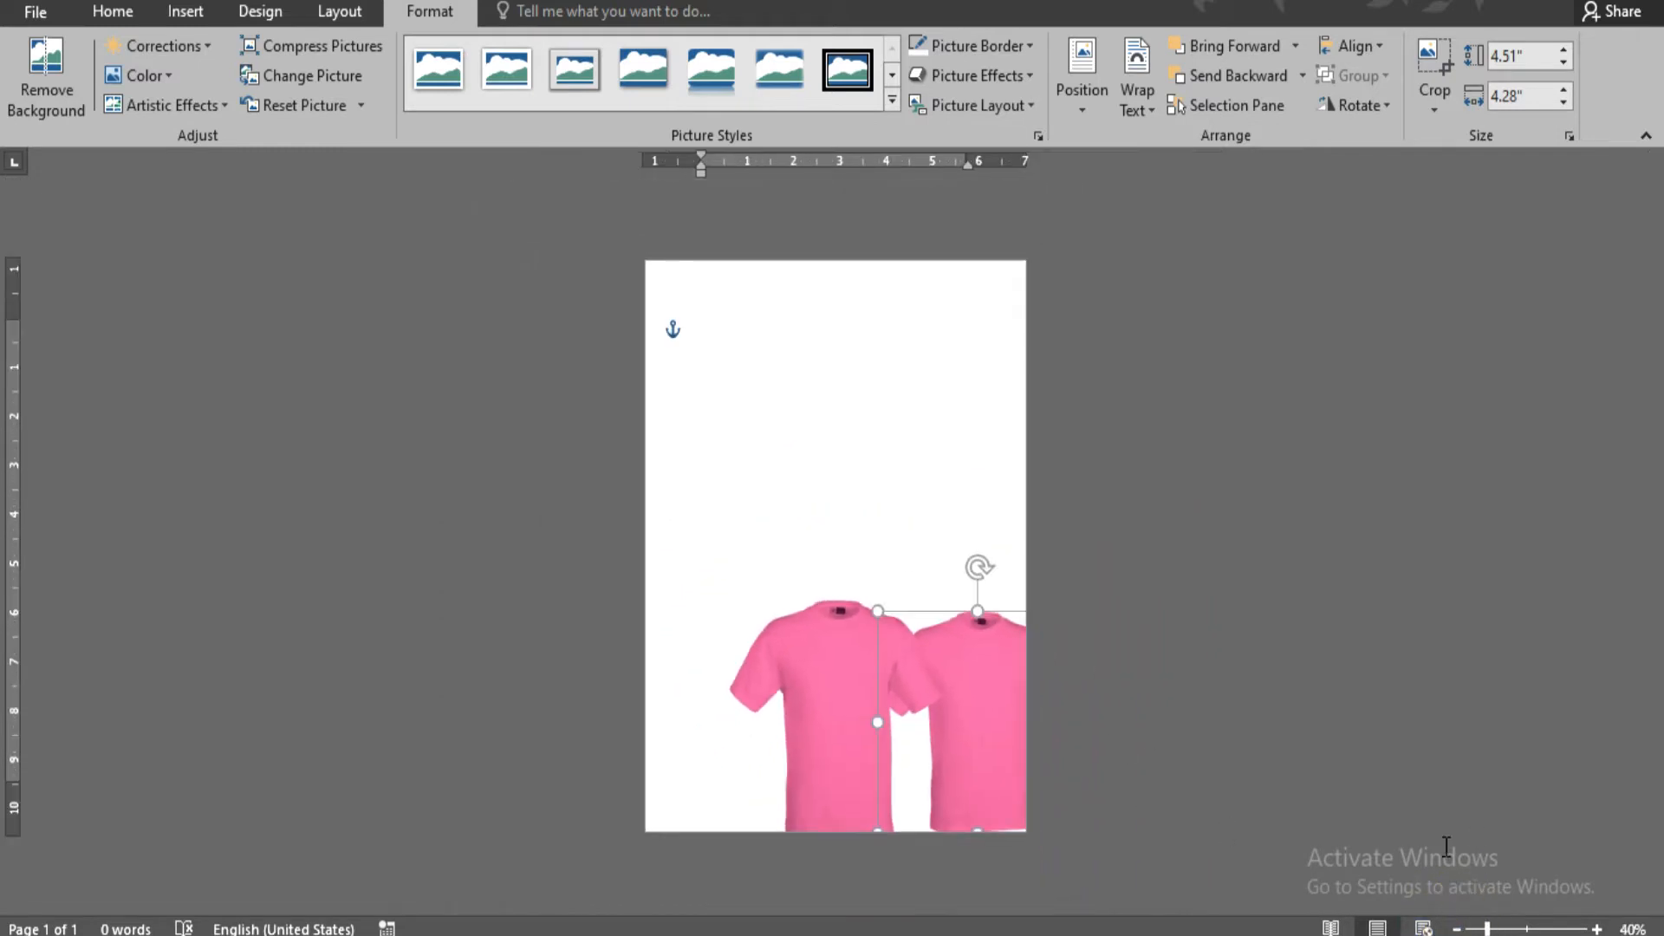
left_click(1496, 929)
left_click_drag(1021, 691, 928, 713)
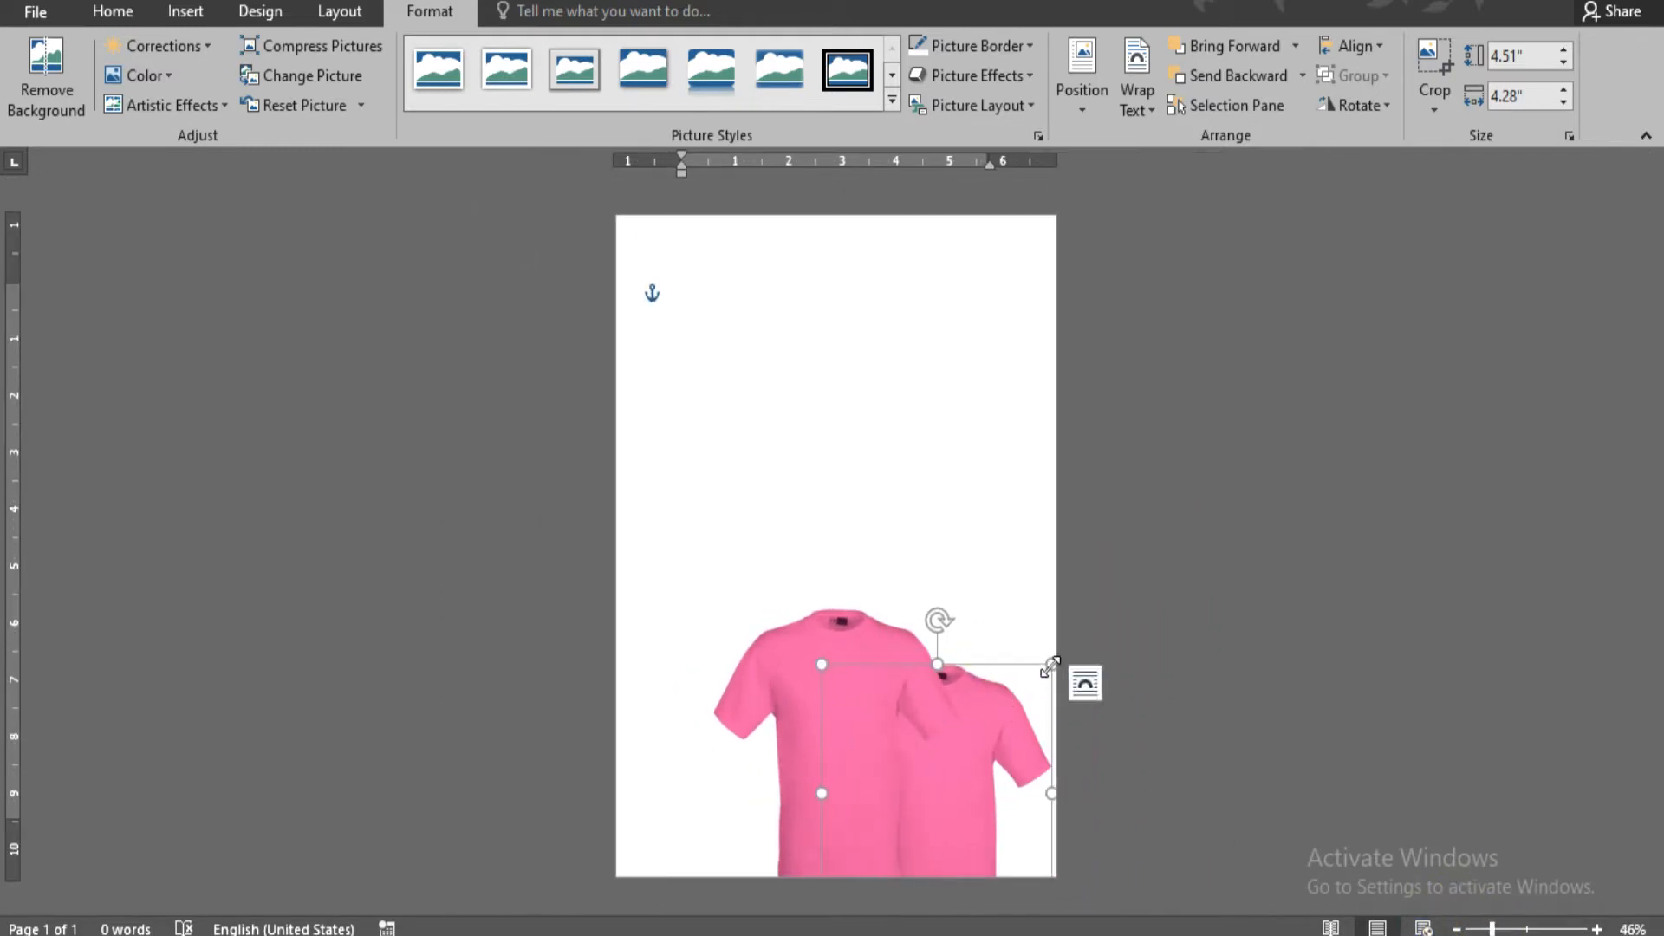
left_click_drag(1055, 662, 1173, 579)
Duplicate the front shirt toward the lower-left of the page and enlarge the rear shirt further.
left_click_drag(823, 684, 742, 746)
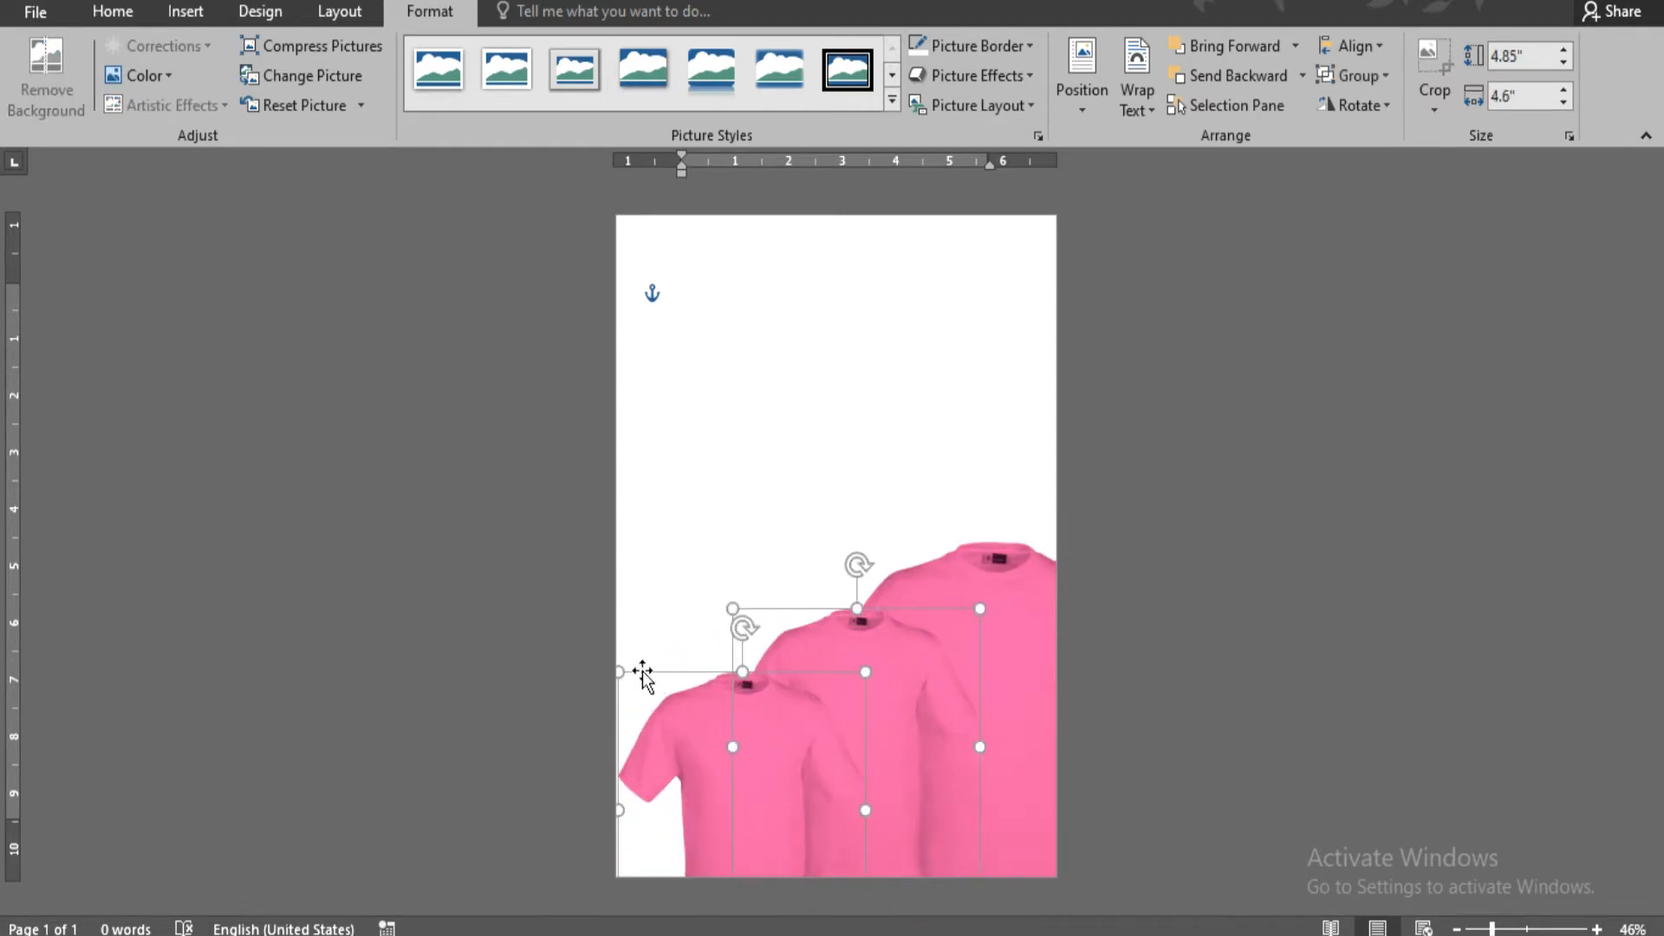
left_click(984, 720)
left_click_drag(820, 544, 790, 507)
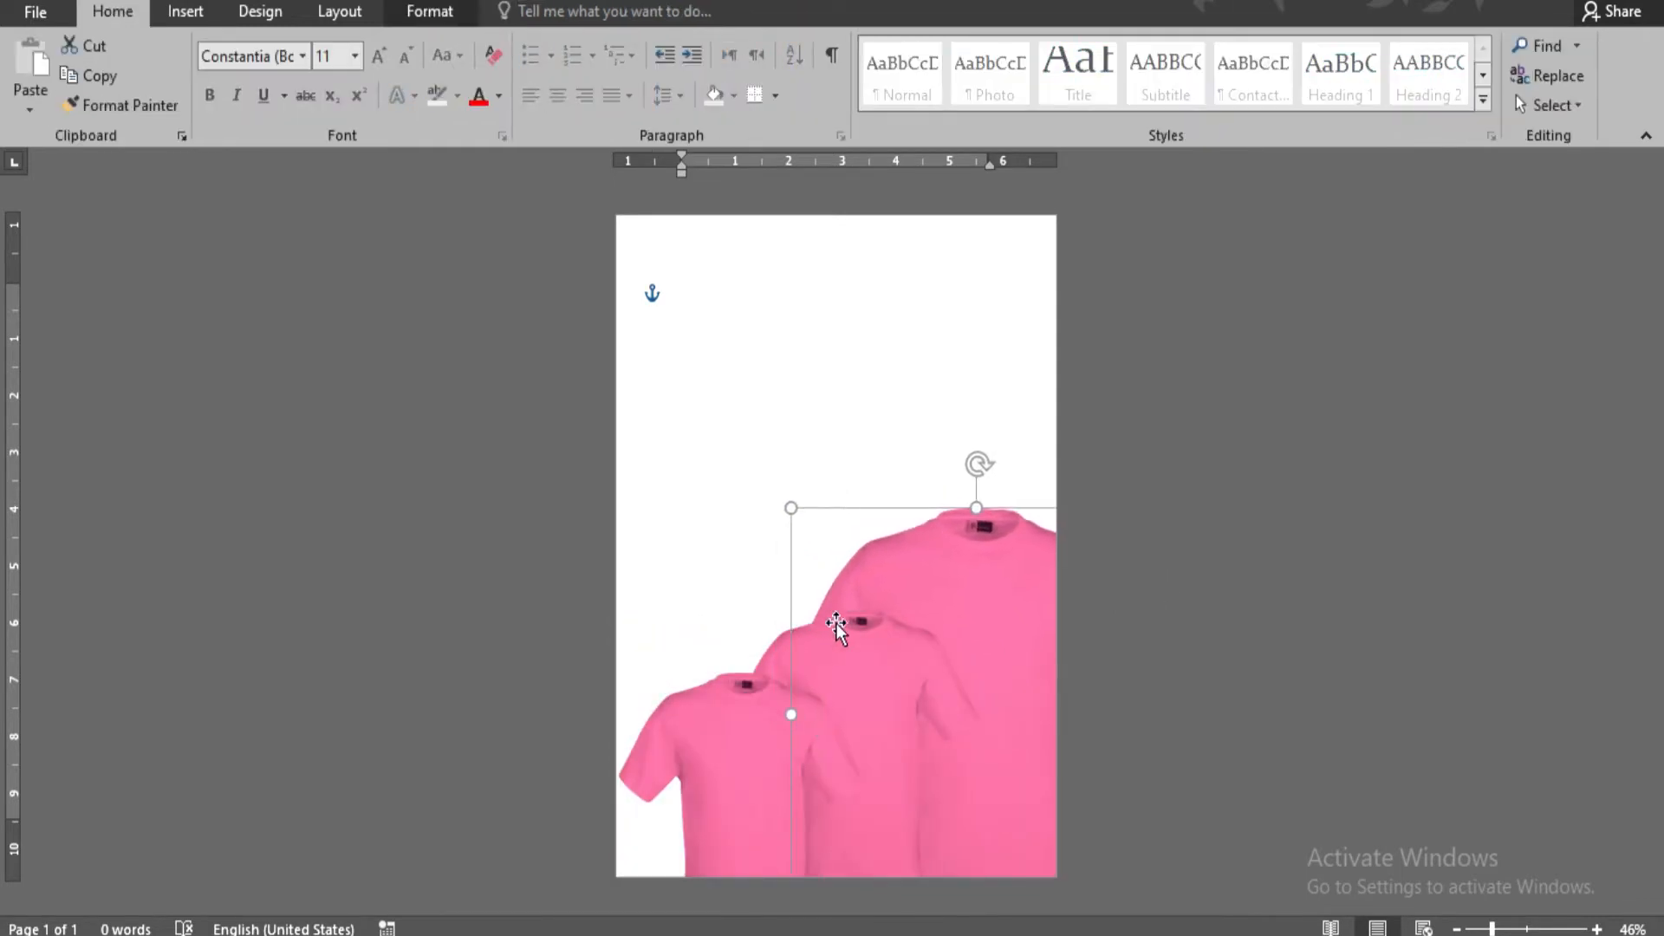
Resize and reposition the left shirt to about 6.53" by 6.2" and the middle one to about 5.62" by 5.33", forming a diagonal row.
left_click_drag(745, 633, 685, 699)
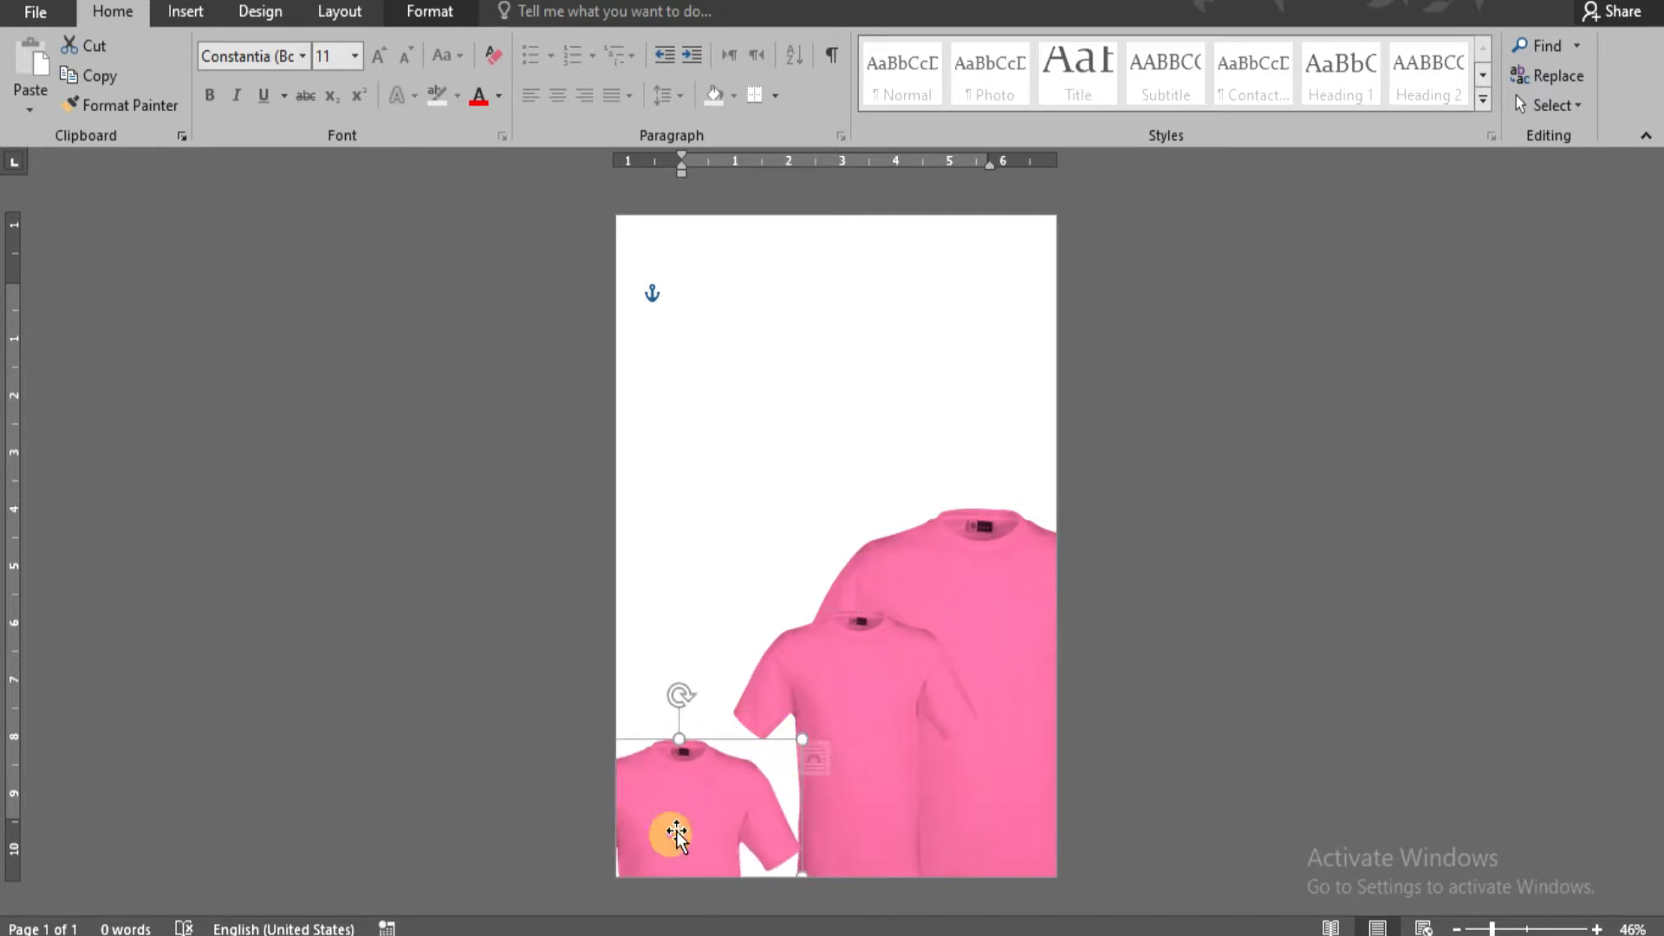
left_click_drag(800, 741, 838, 676)
left_click_drag(862, 647, 825, 689)
left_click_drag(939, 646, 969, 599)
left_click_drag(714, 776, 696, 809)
left_click_drag(832, 718, 859, 685)
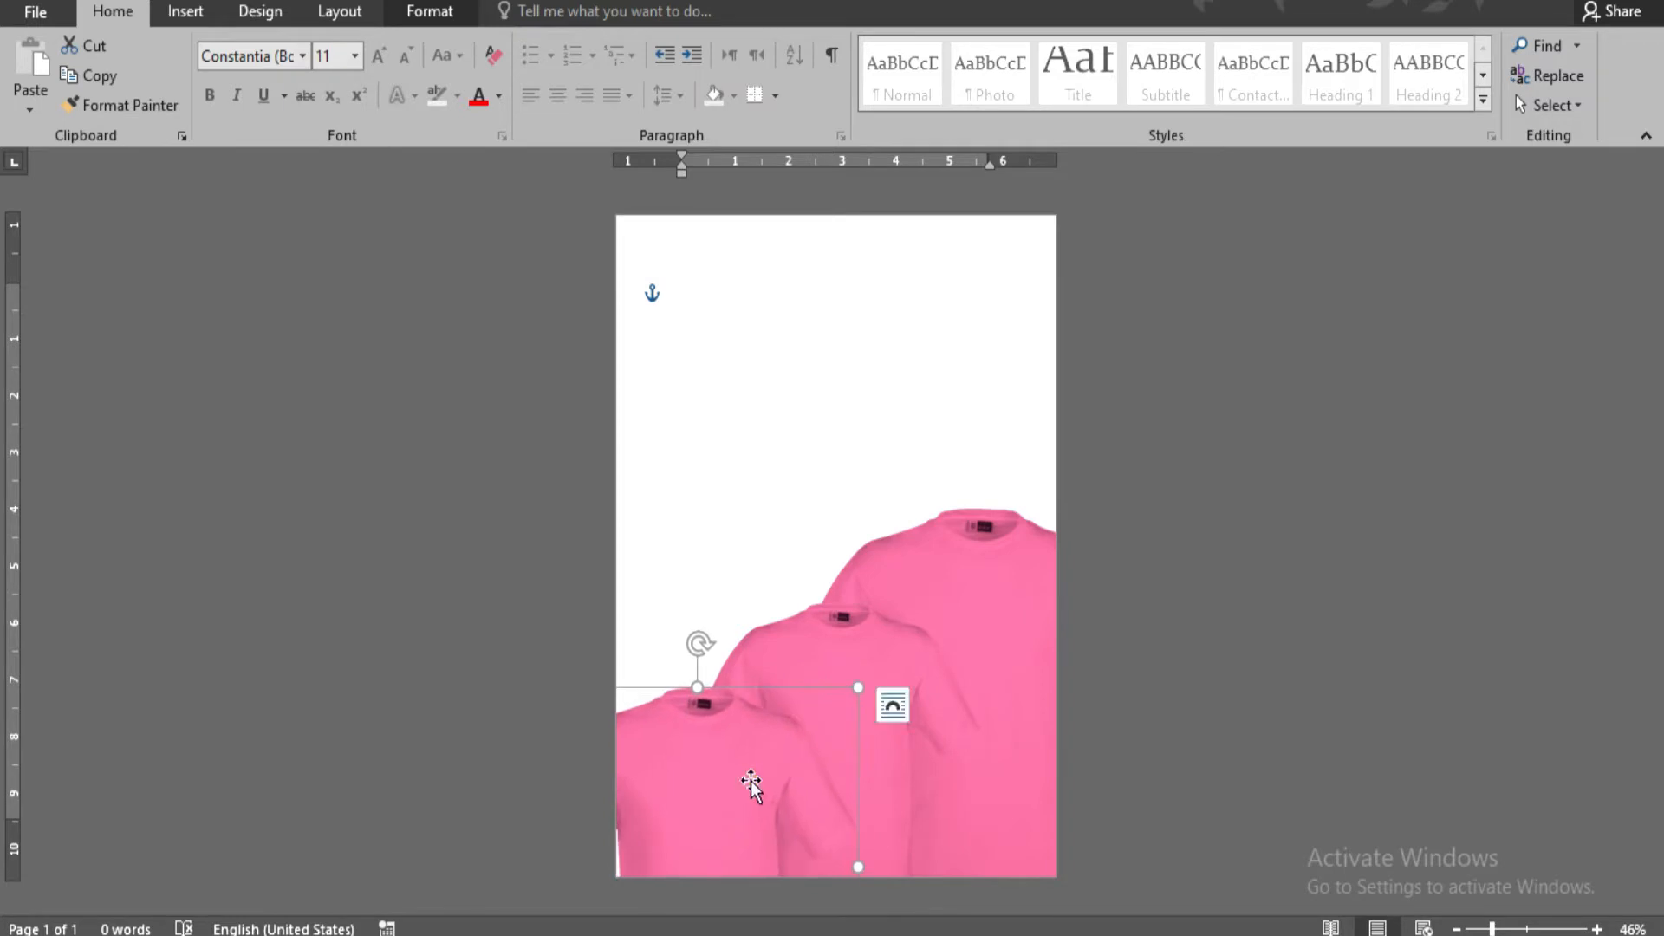
left_click_drag(750, 785, 742, 791)
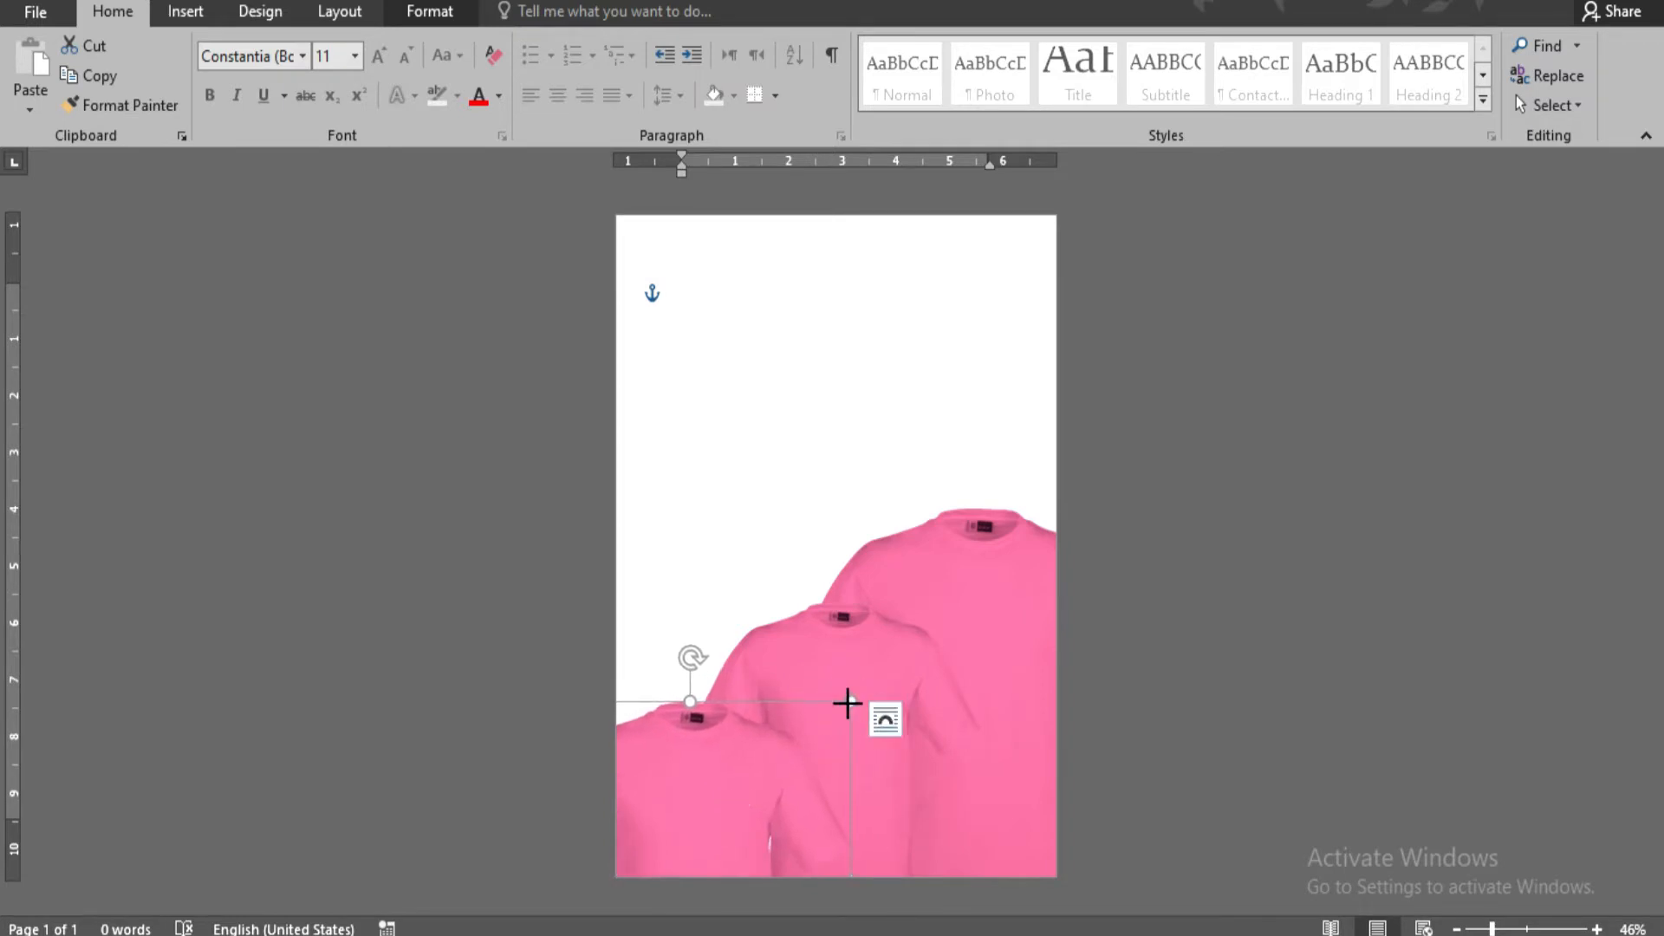
Recolor the middle shirt cyan and the left shirt yellow using the dark accent recolor variants.
left_click(430, 11)
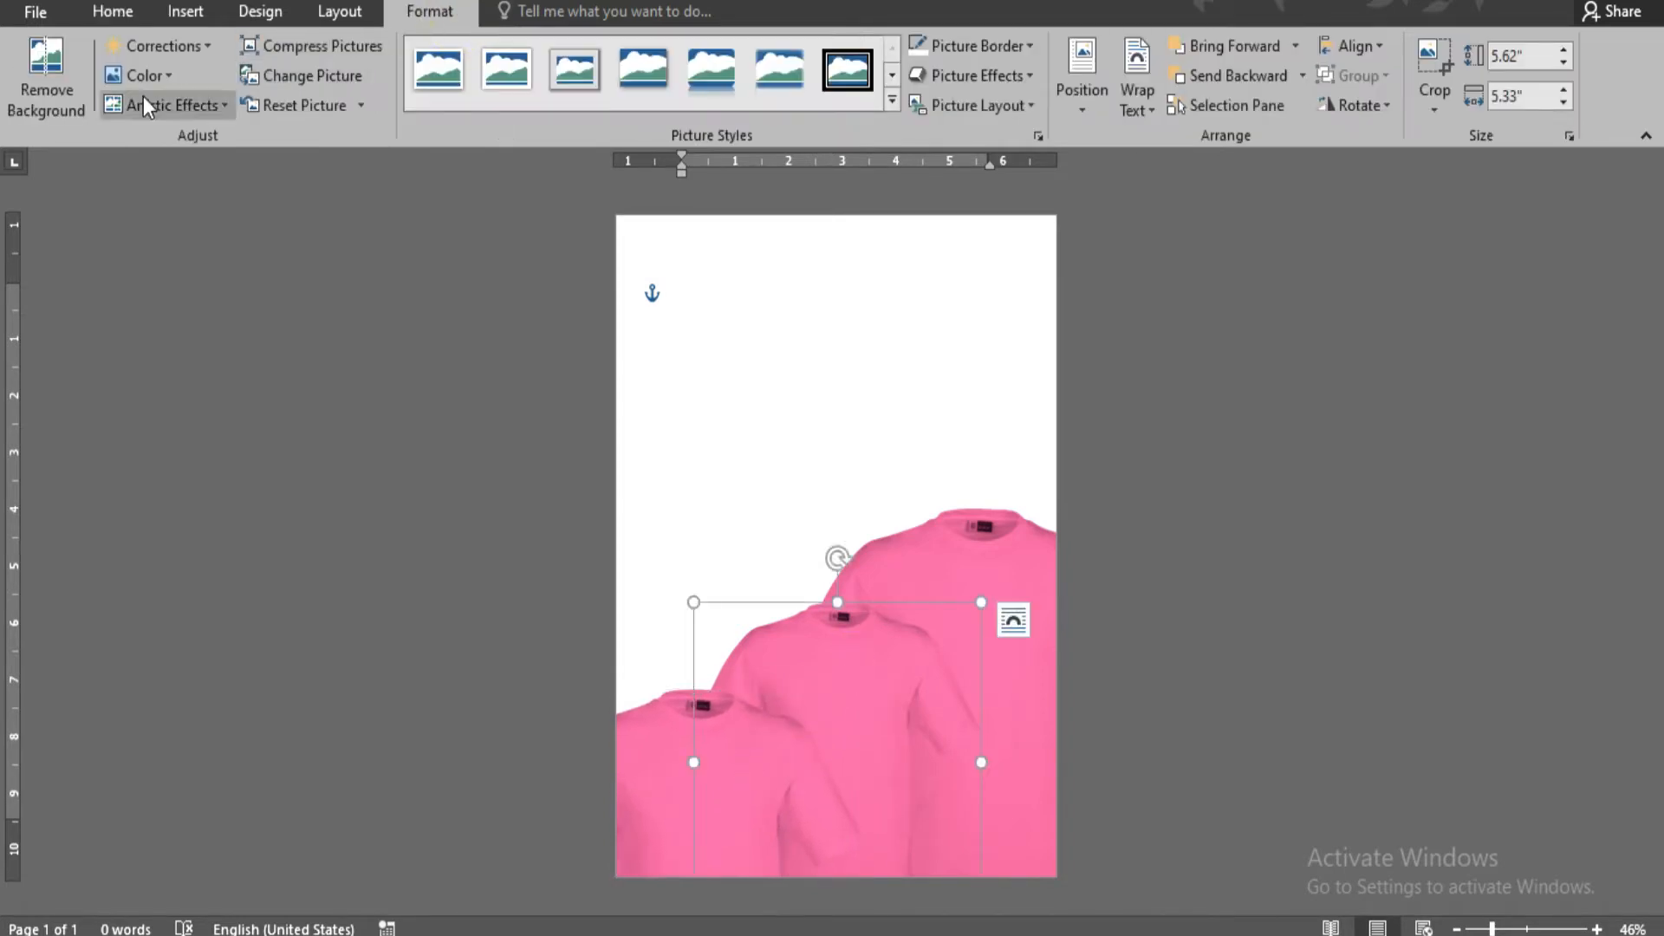
left_click(144, 75)
left_click(494, 487)
left_click(144, 76)
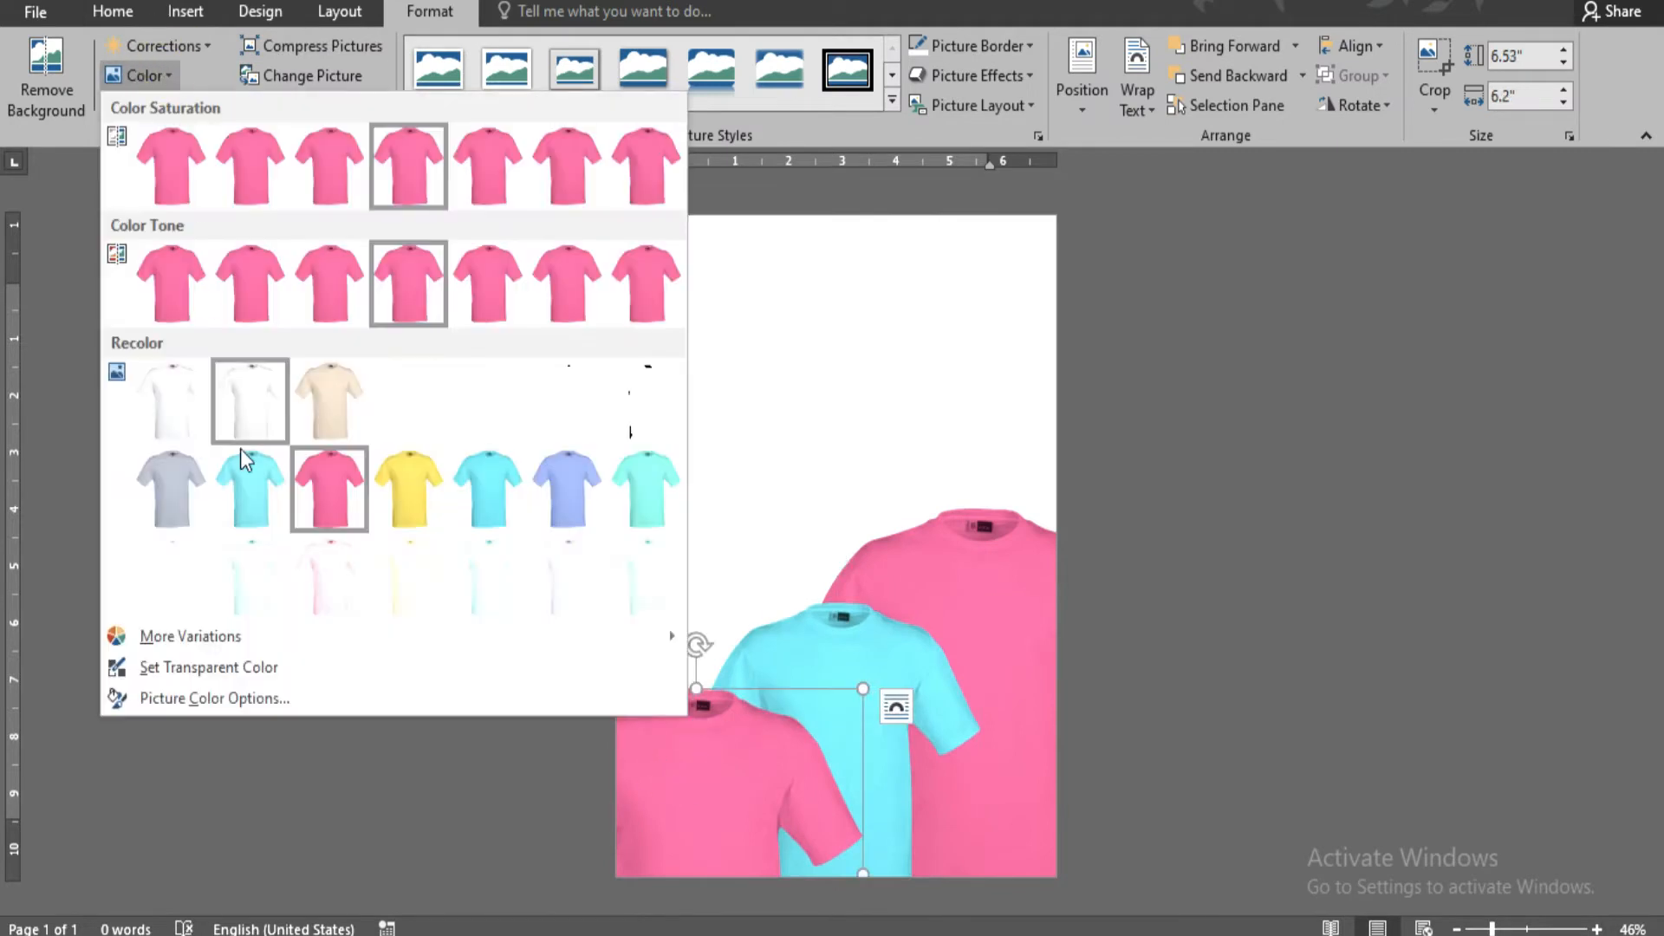
left_click(420, 470)
left_click(1195, 517)
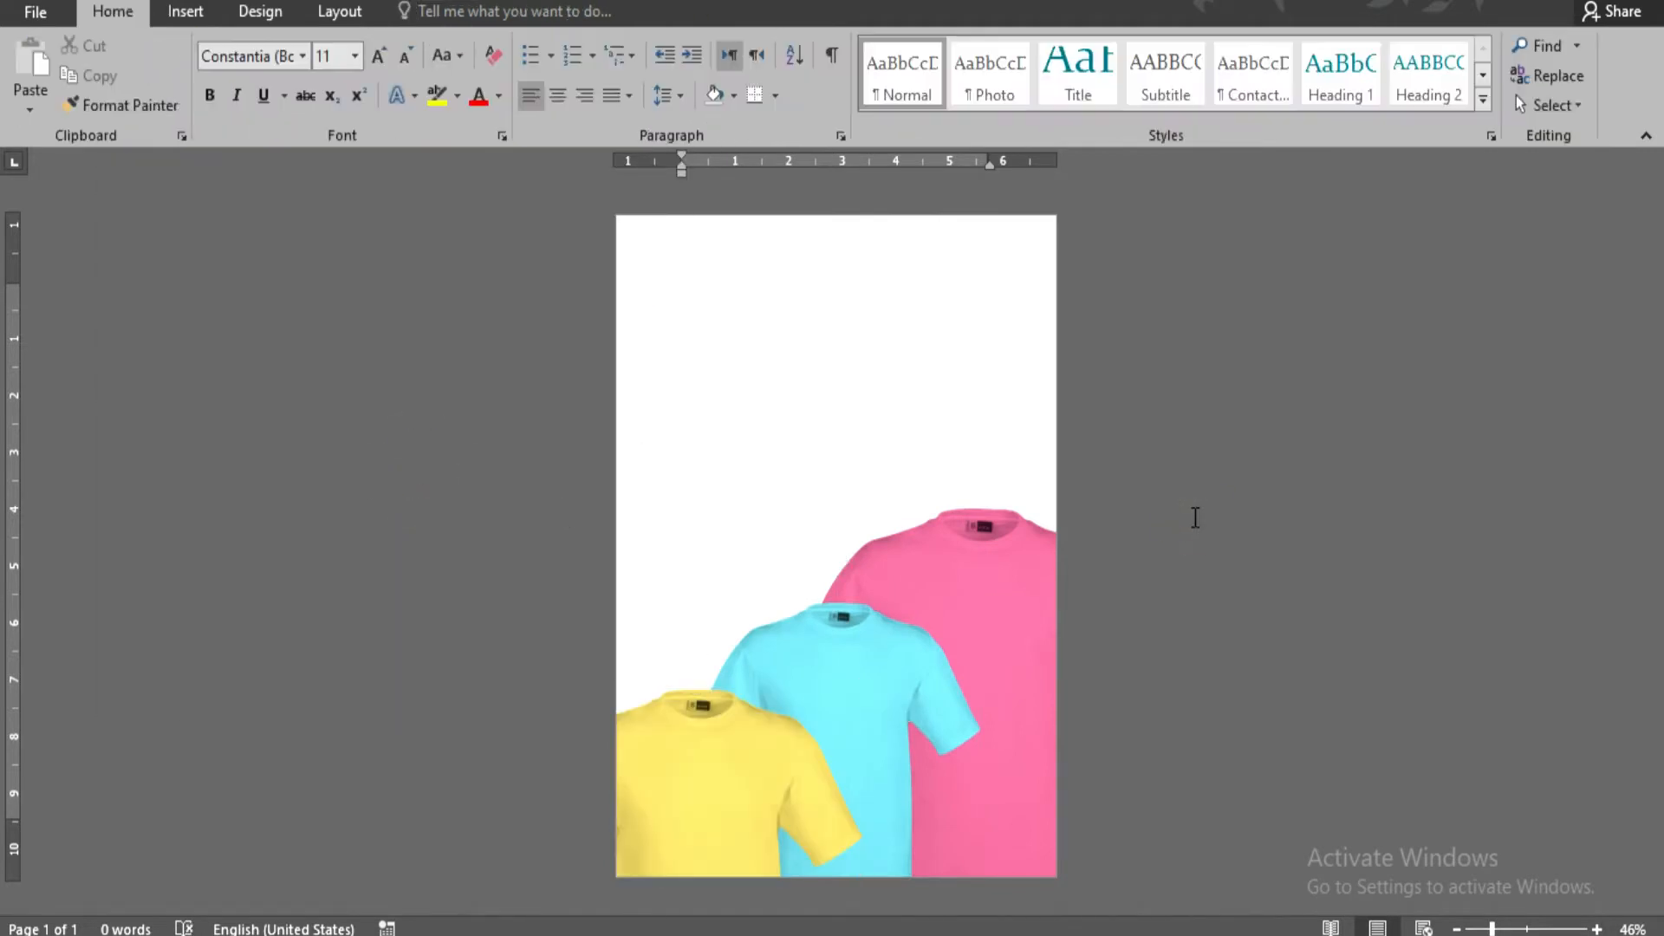
Draw a regular pentagon about 4.57" by 4.79" in the empty area above the shirts.
left_click(1498, 928)
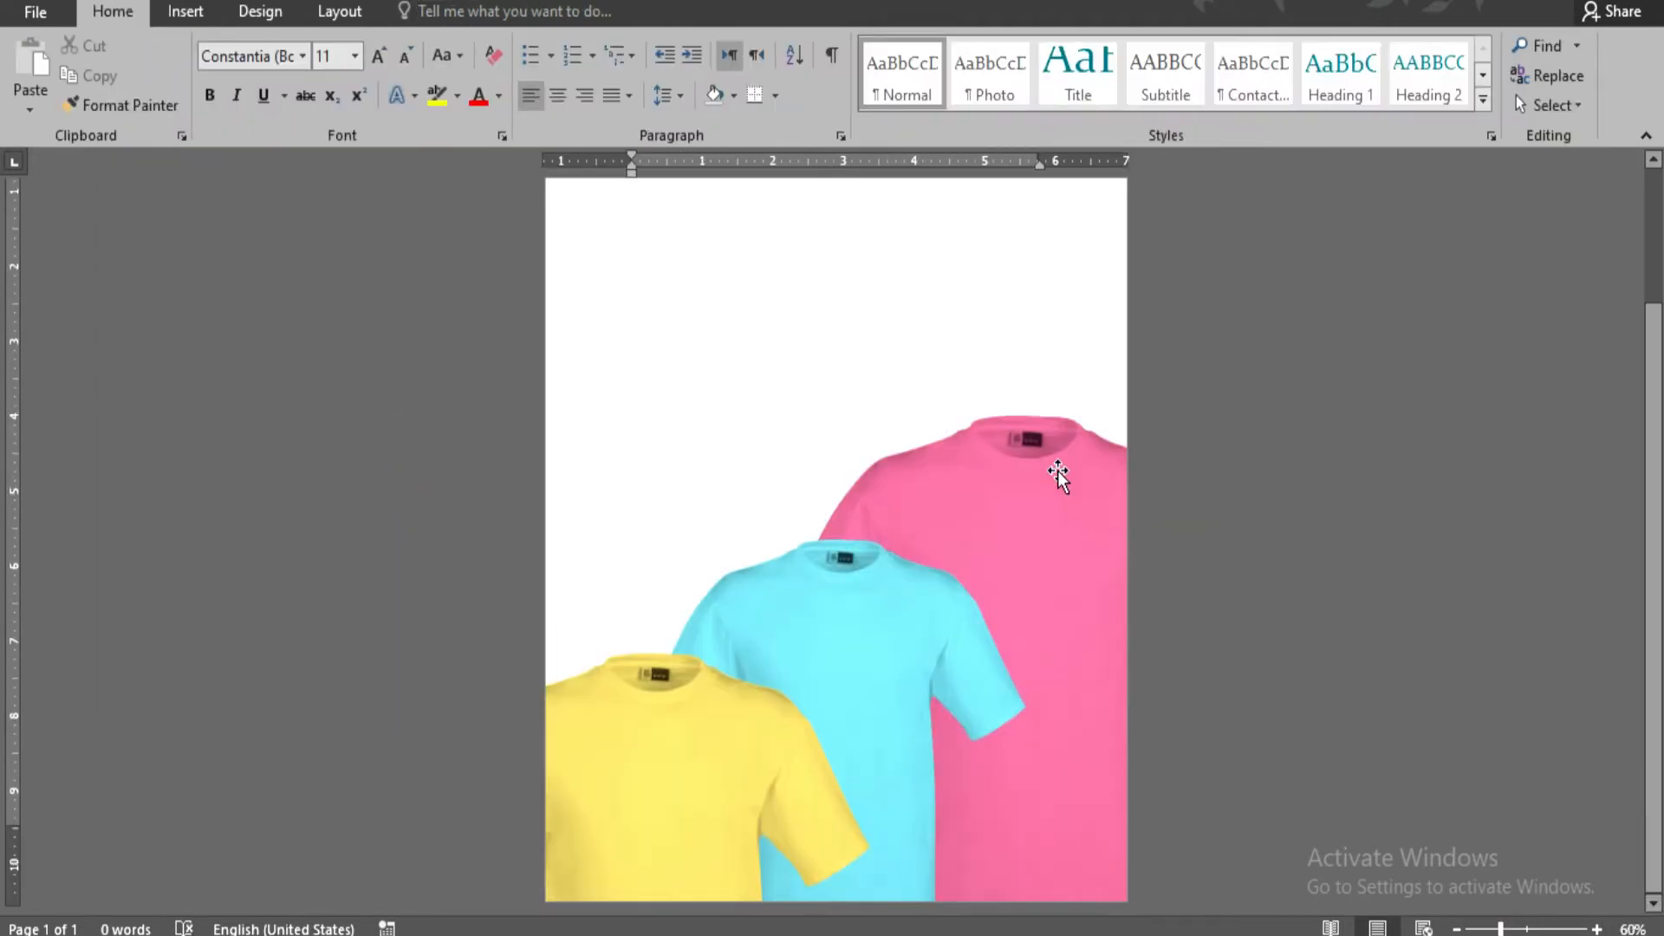
left_click(186, 12)
left_click(336, 97)
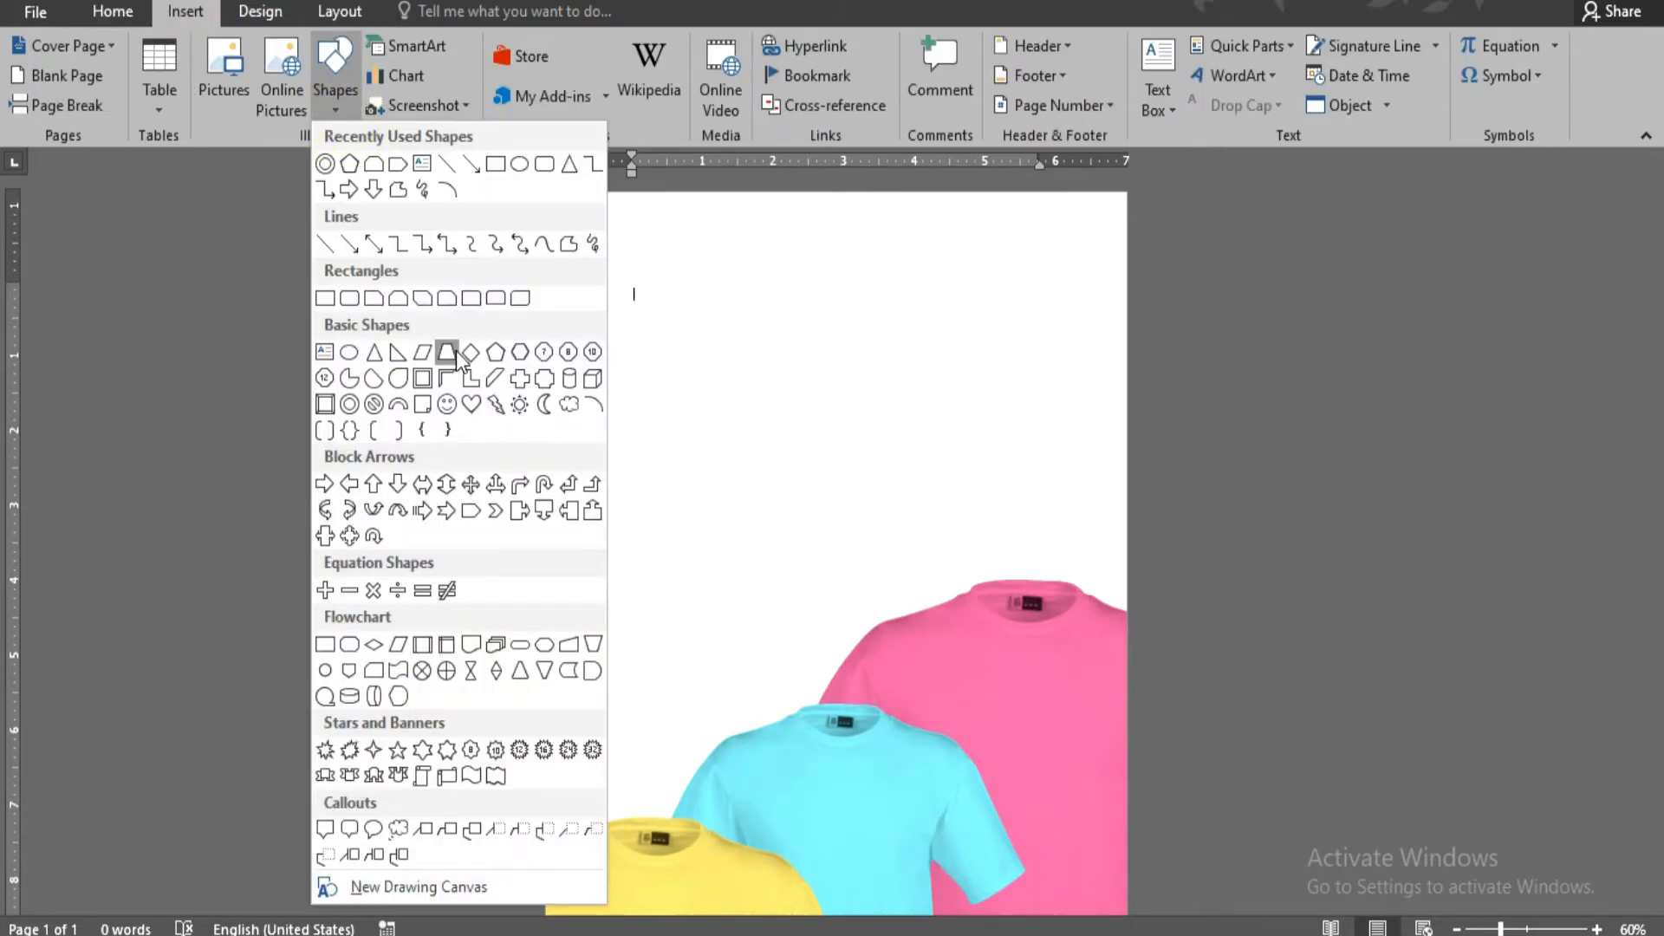
left_click(496, 352)
mouse_move(582, 316)
left_mouse_down()
mouse_move(847, 531)
mouse_move(917, 653)
left_mouse_up()
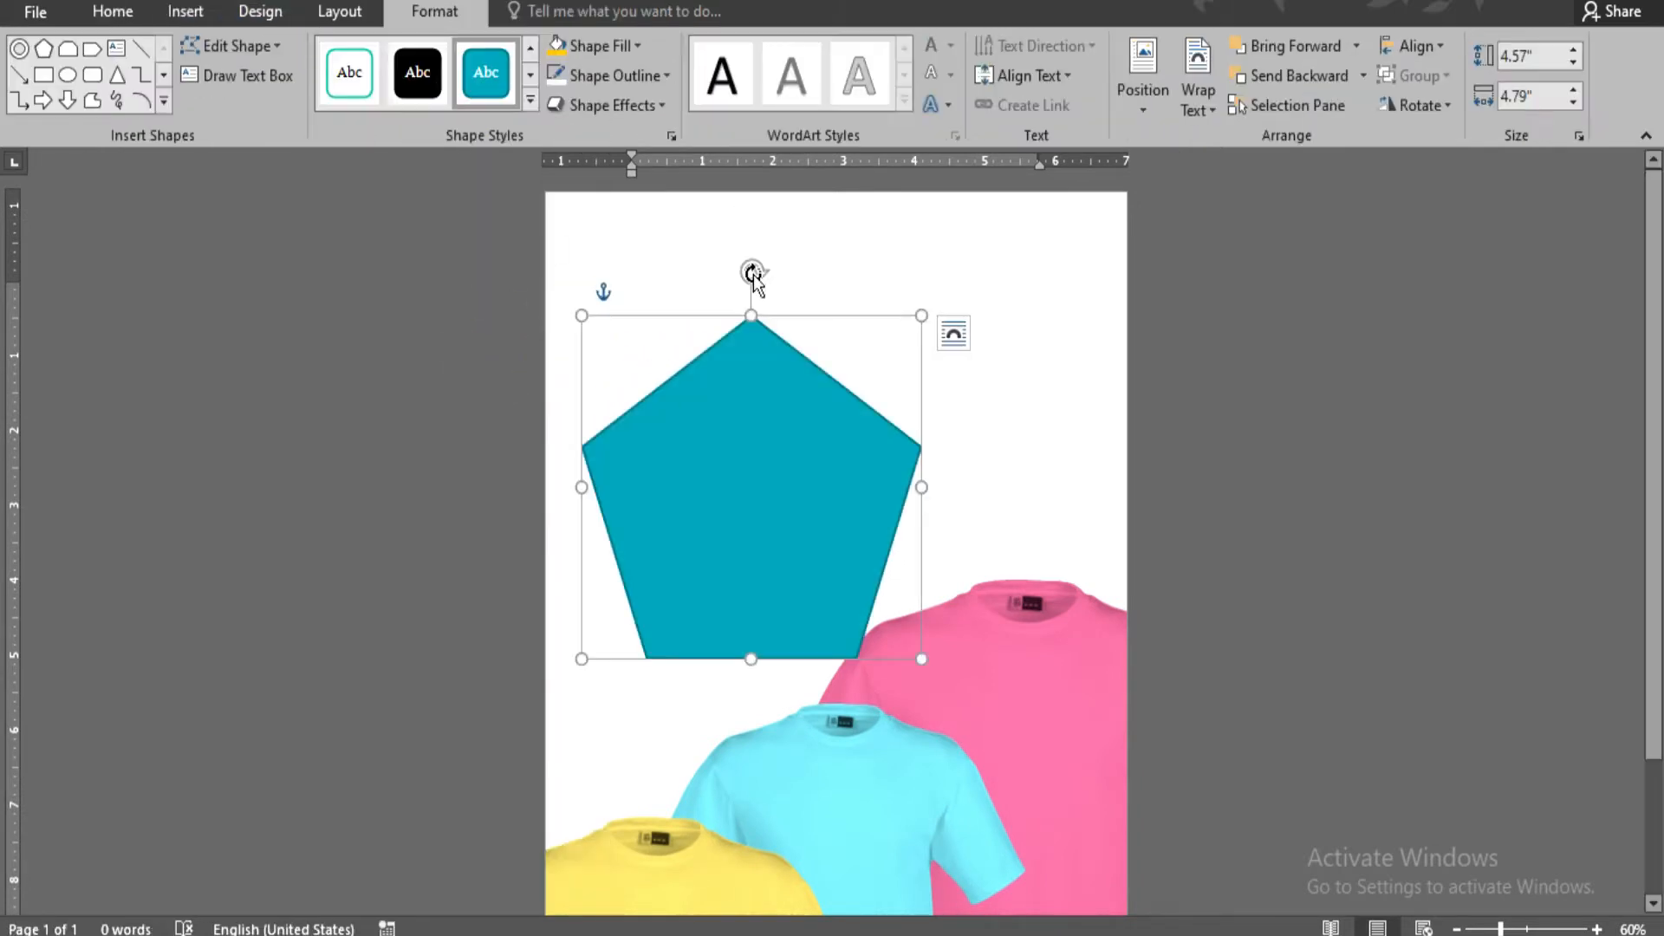
Rotate the pentagon over the page's top-left corner and enlarge it to about 6.72" by 6.32".
mouse_move(754, 272)
left_mouse_down()
mouse_move(899, 433)
mouse_move(670, 258)
left_mouse_up()
left_click_drag(776, 202, 732, 140)
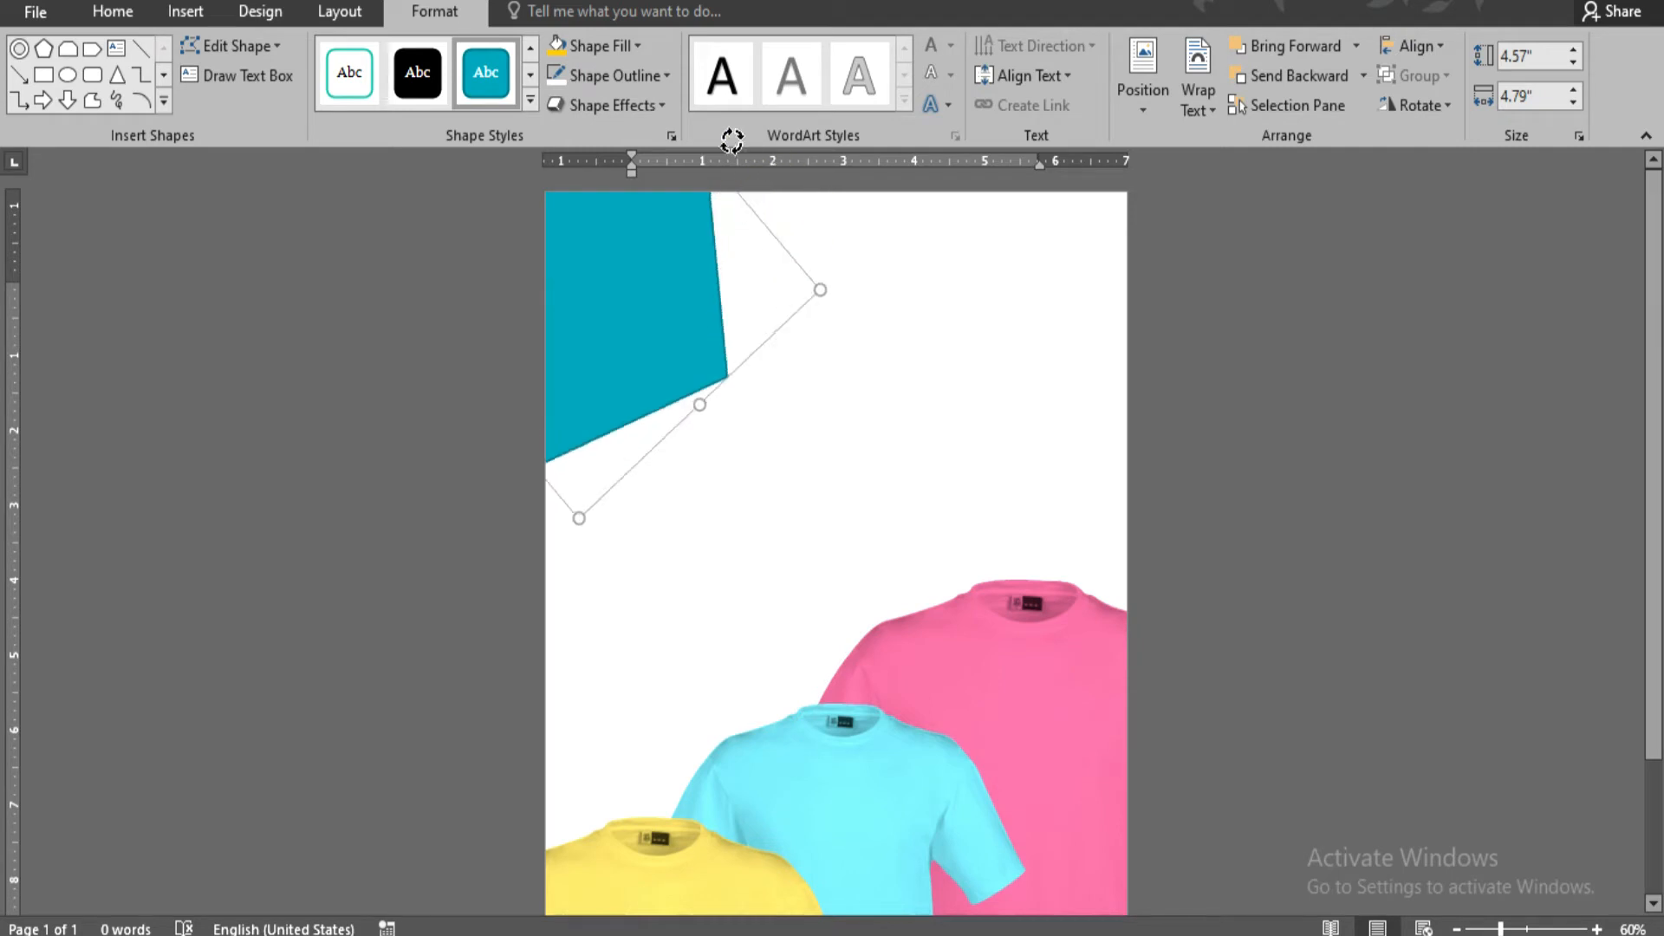
left_click_drag(823, 293, 945, 311)
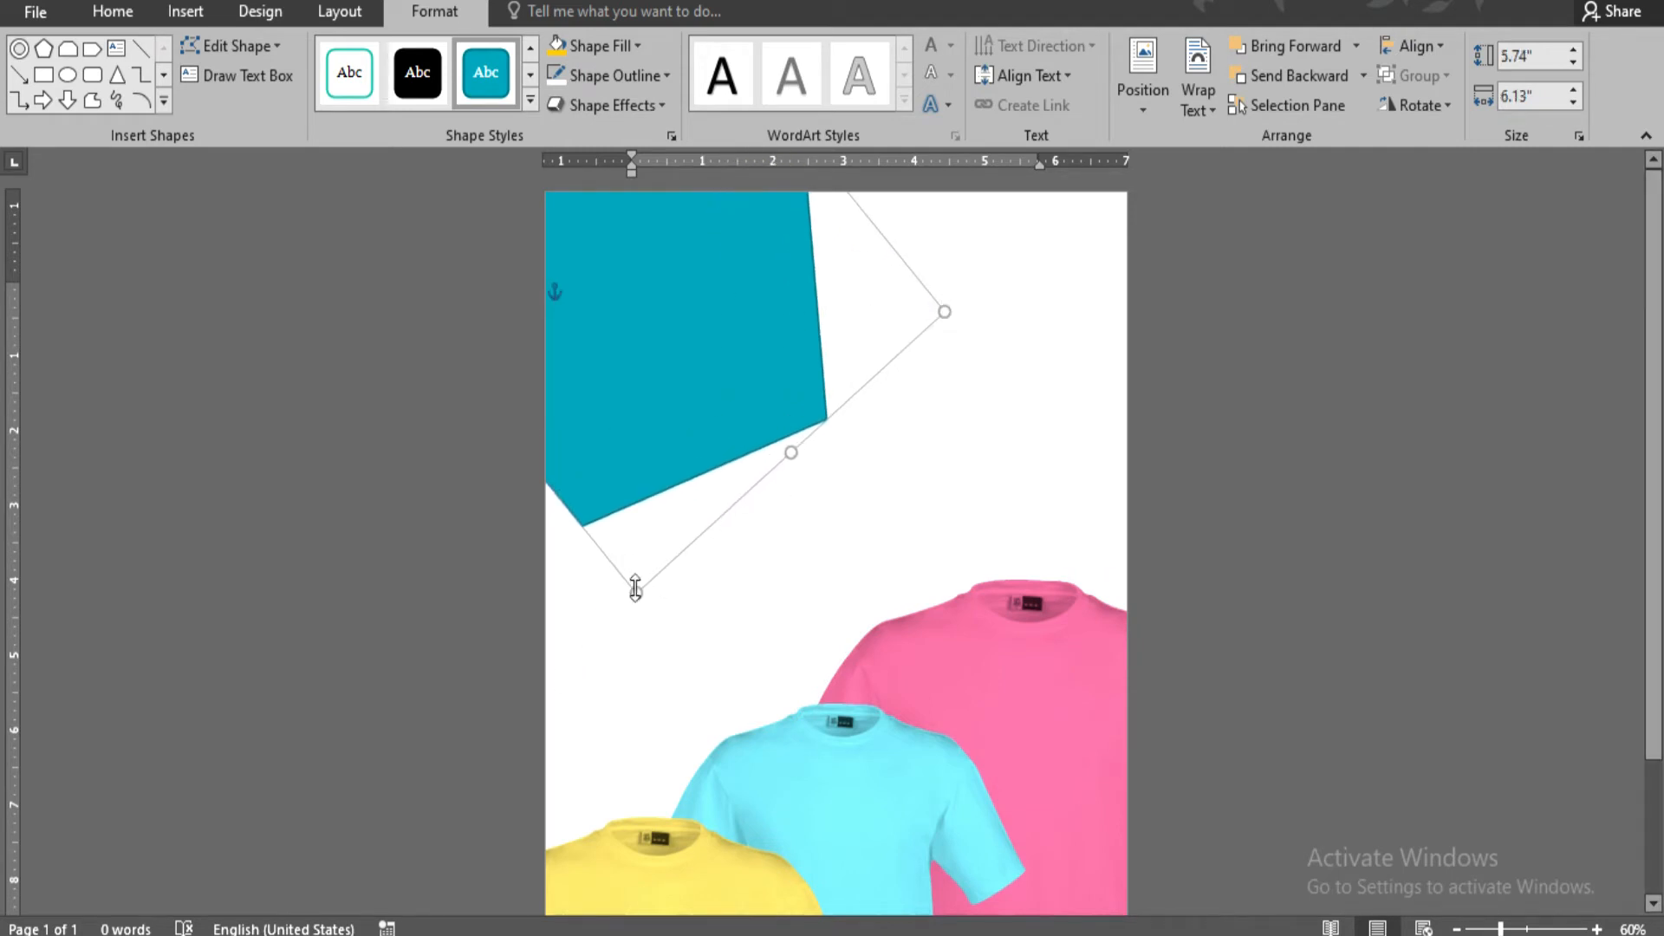
left_click_drag(635, 587, 593, 651)
left_click(1327, 386)
Fill the pentagon with the standard dark blue and duplicate it with a slight offset.
left_click(791, 297)
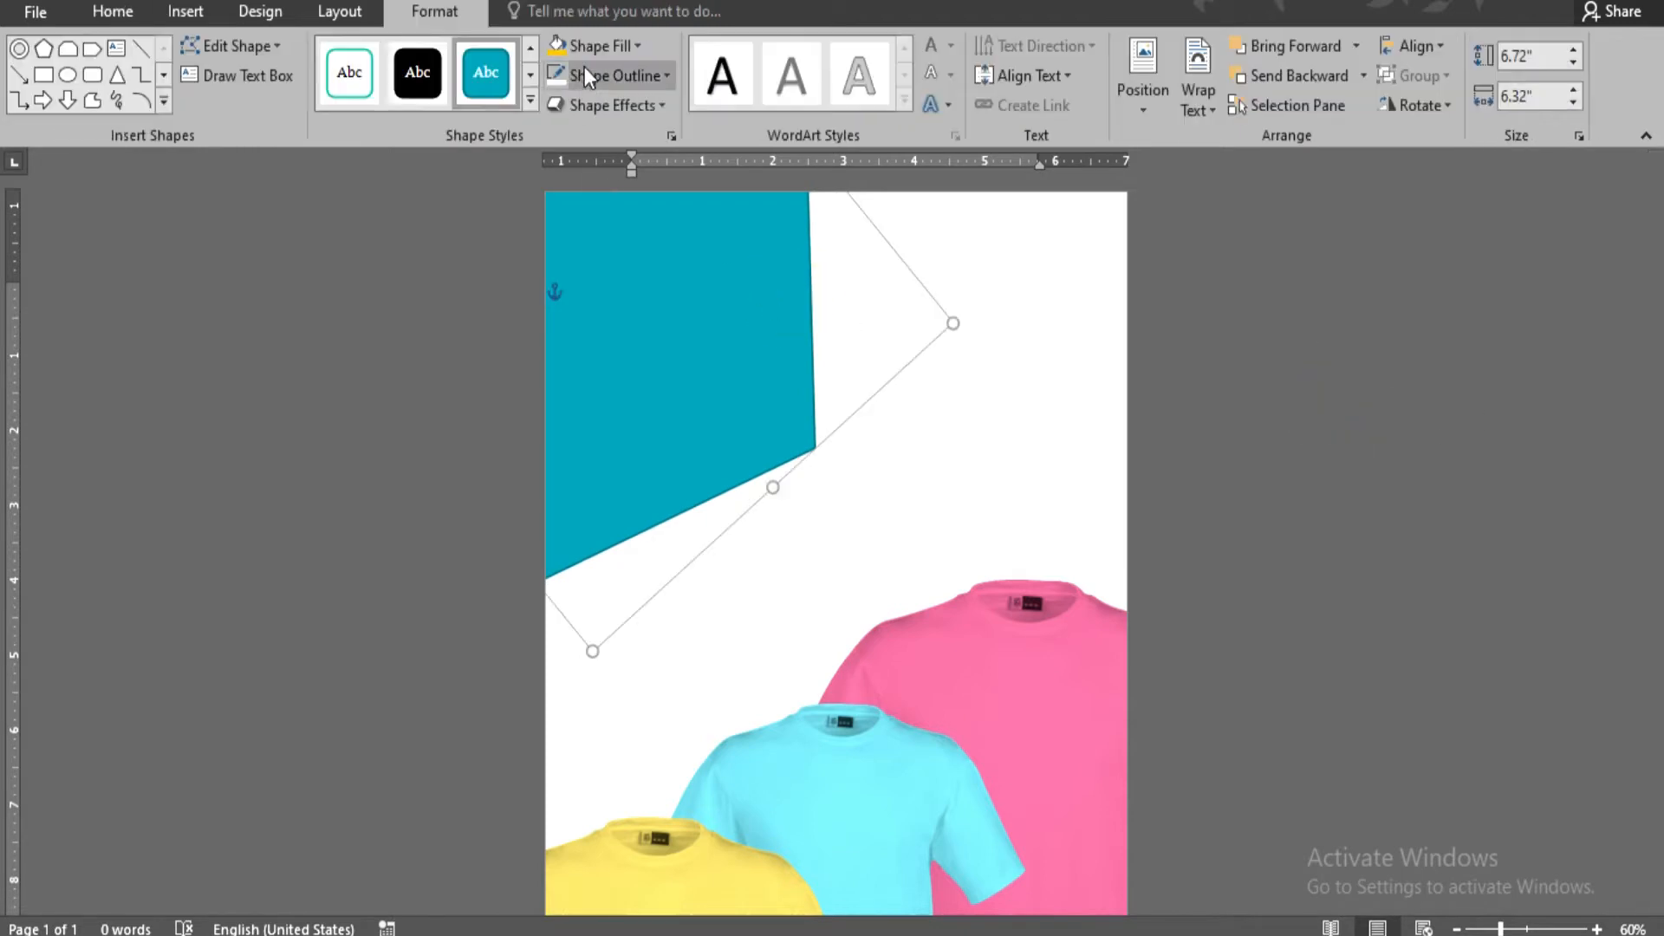
left_click(607, 46)
left_click(722, 248)
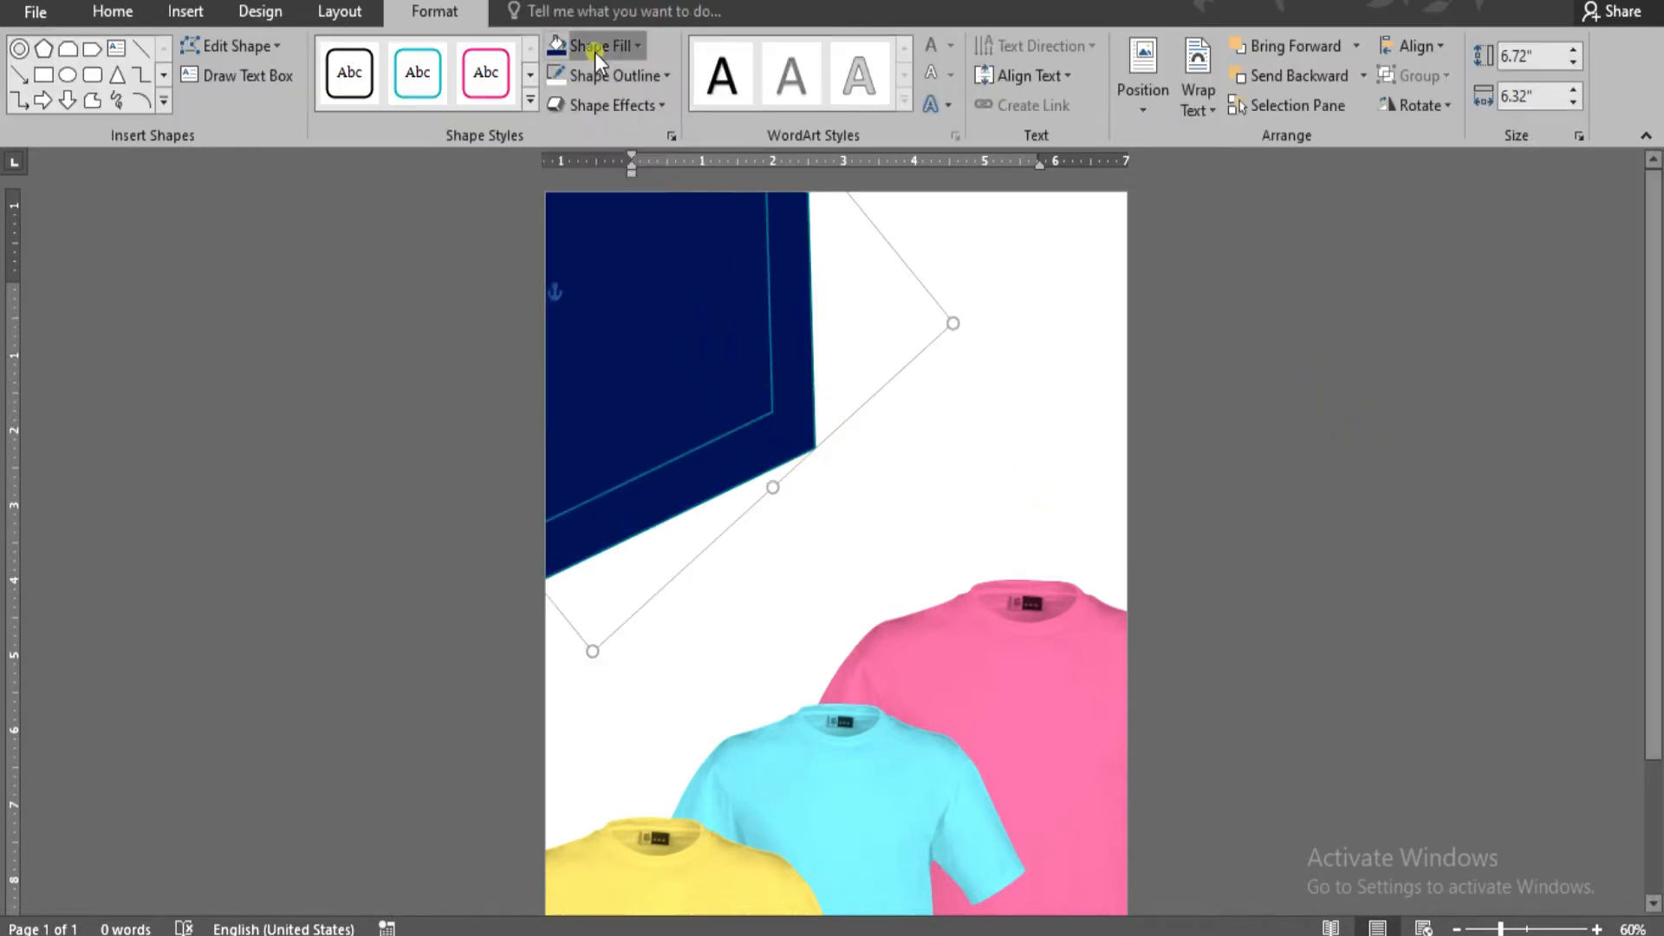
Give the outer pentagon no fill and a 6 pt outline, and adjust the dark blue pentagon's position inside it.
left_click(596, 46)
left_click(607, 272)
left_click(623, 78)
mouse_move(659, 368)
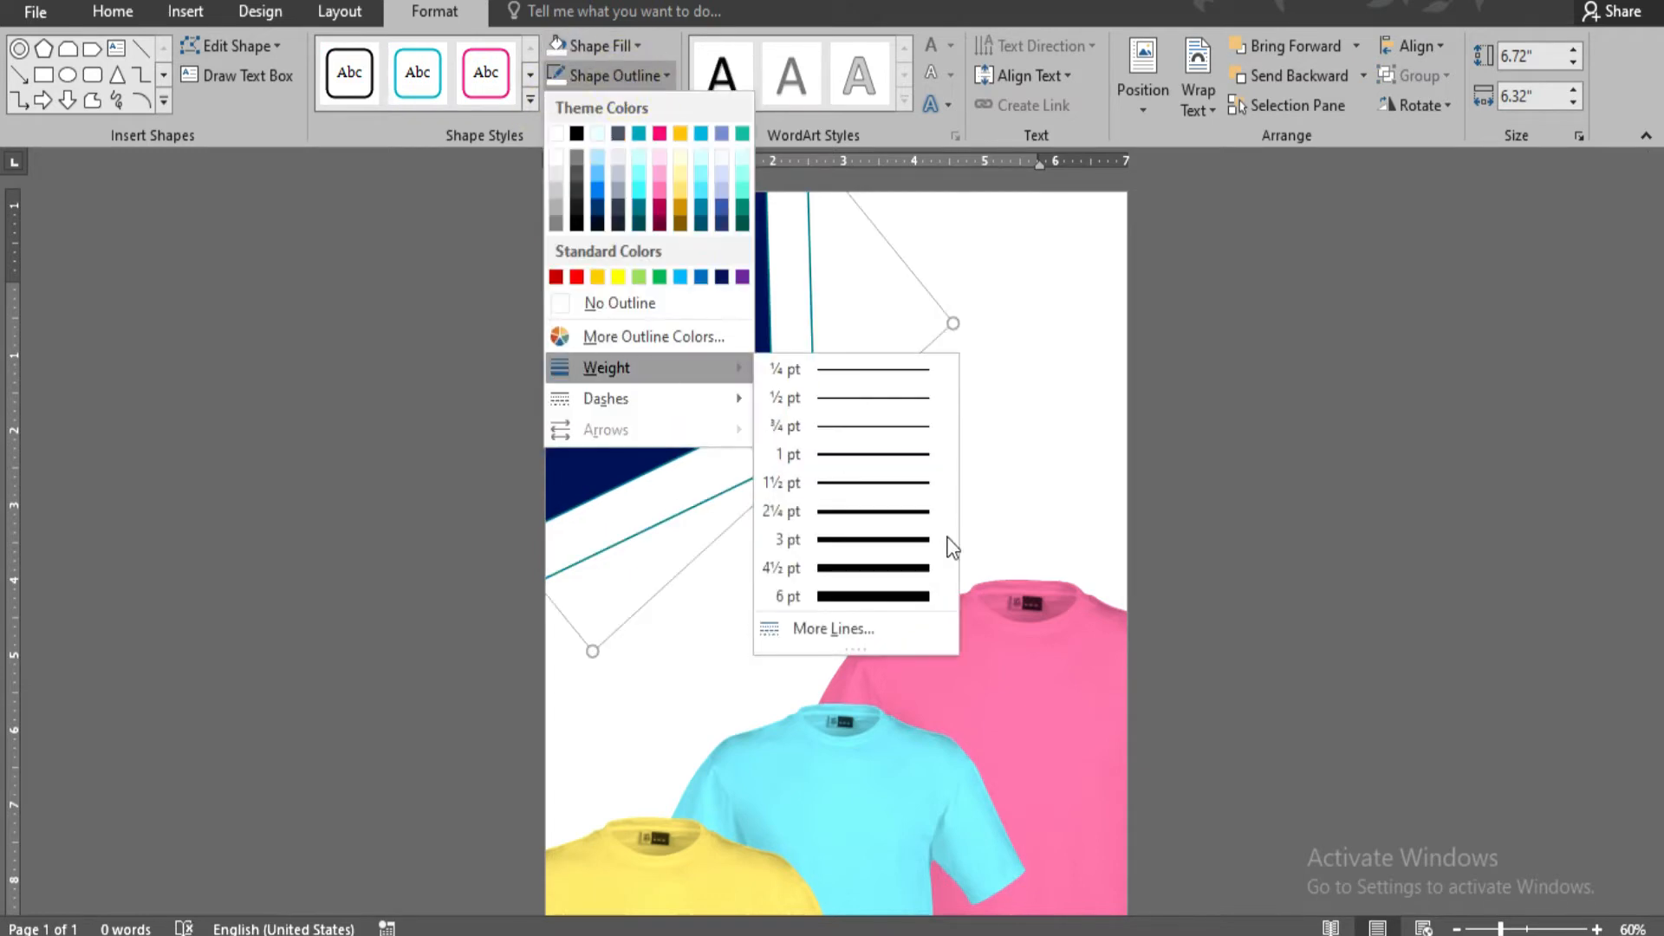
left_click(906, 595)
left_click_drag(754, 346, 759, 355)
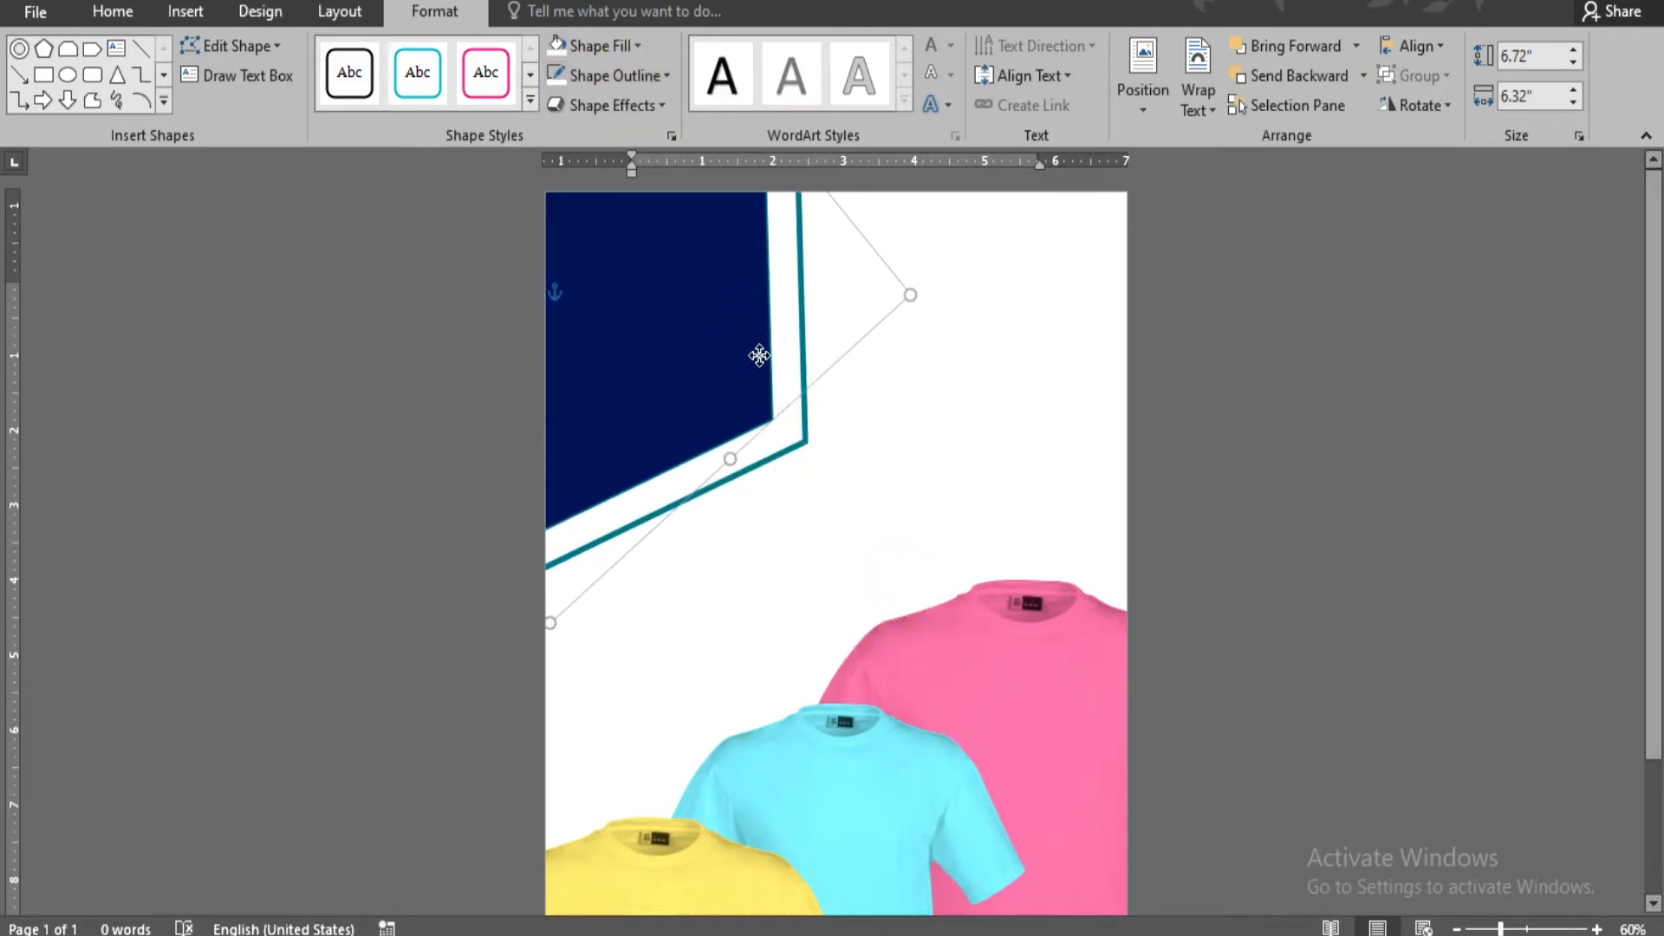
left_click(966, 487)
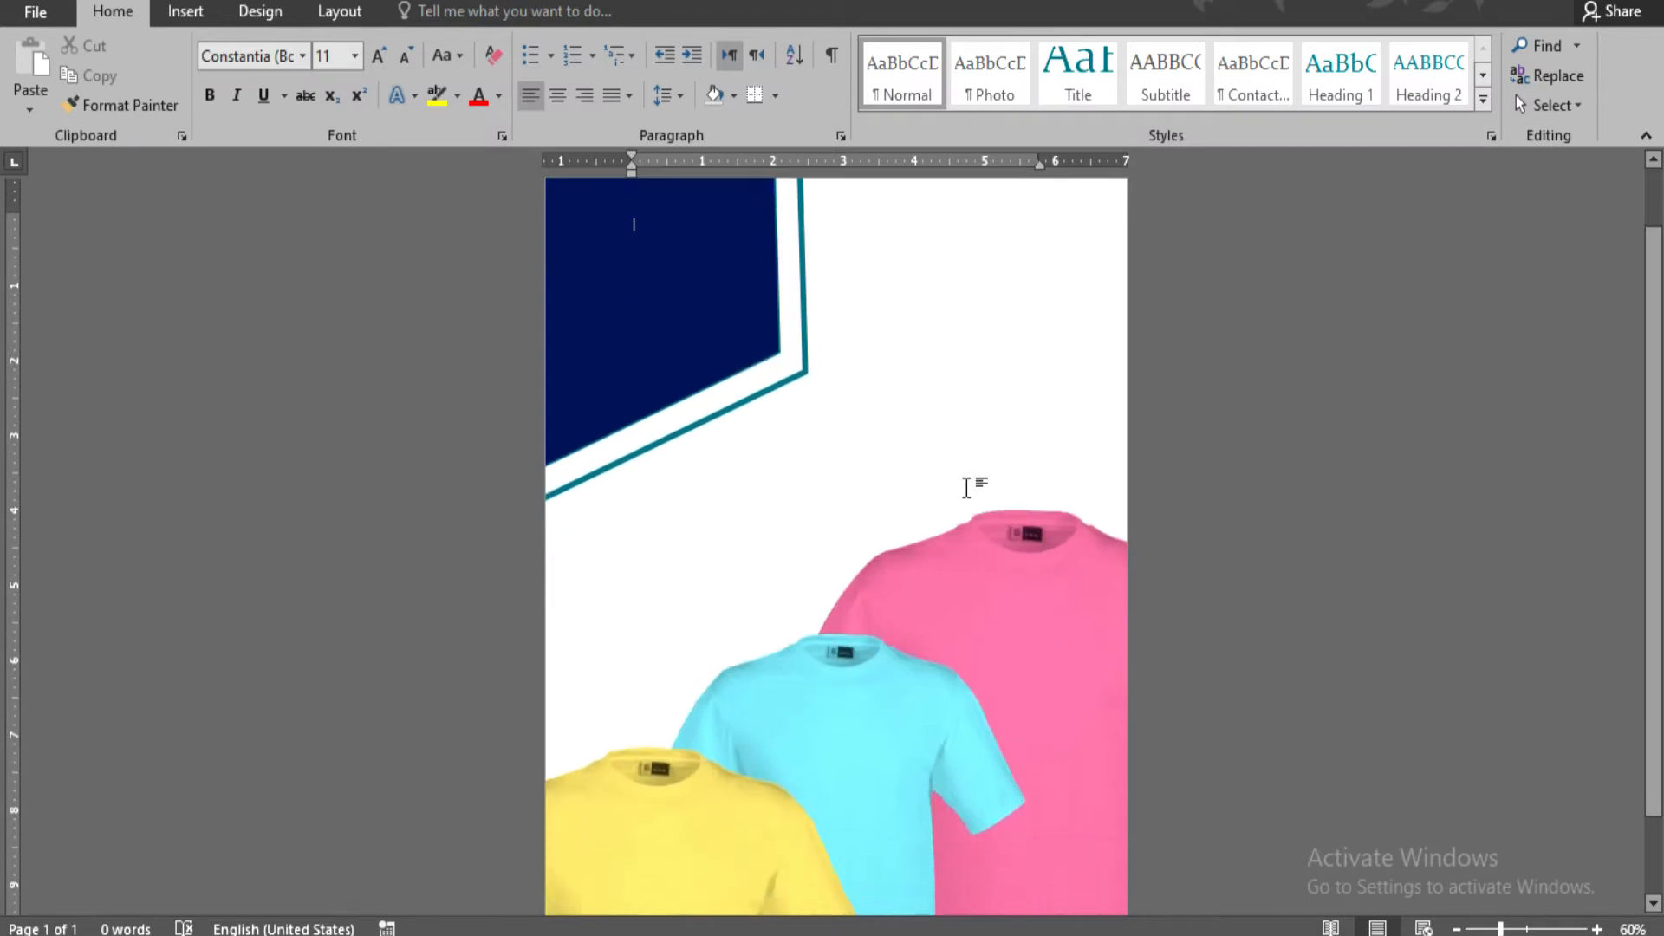
Draw a rectangle about 1.05" by 3.78" at the page's left edge, below the dark blue shape.
left_click(185, 12)
left_click(334, 78)
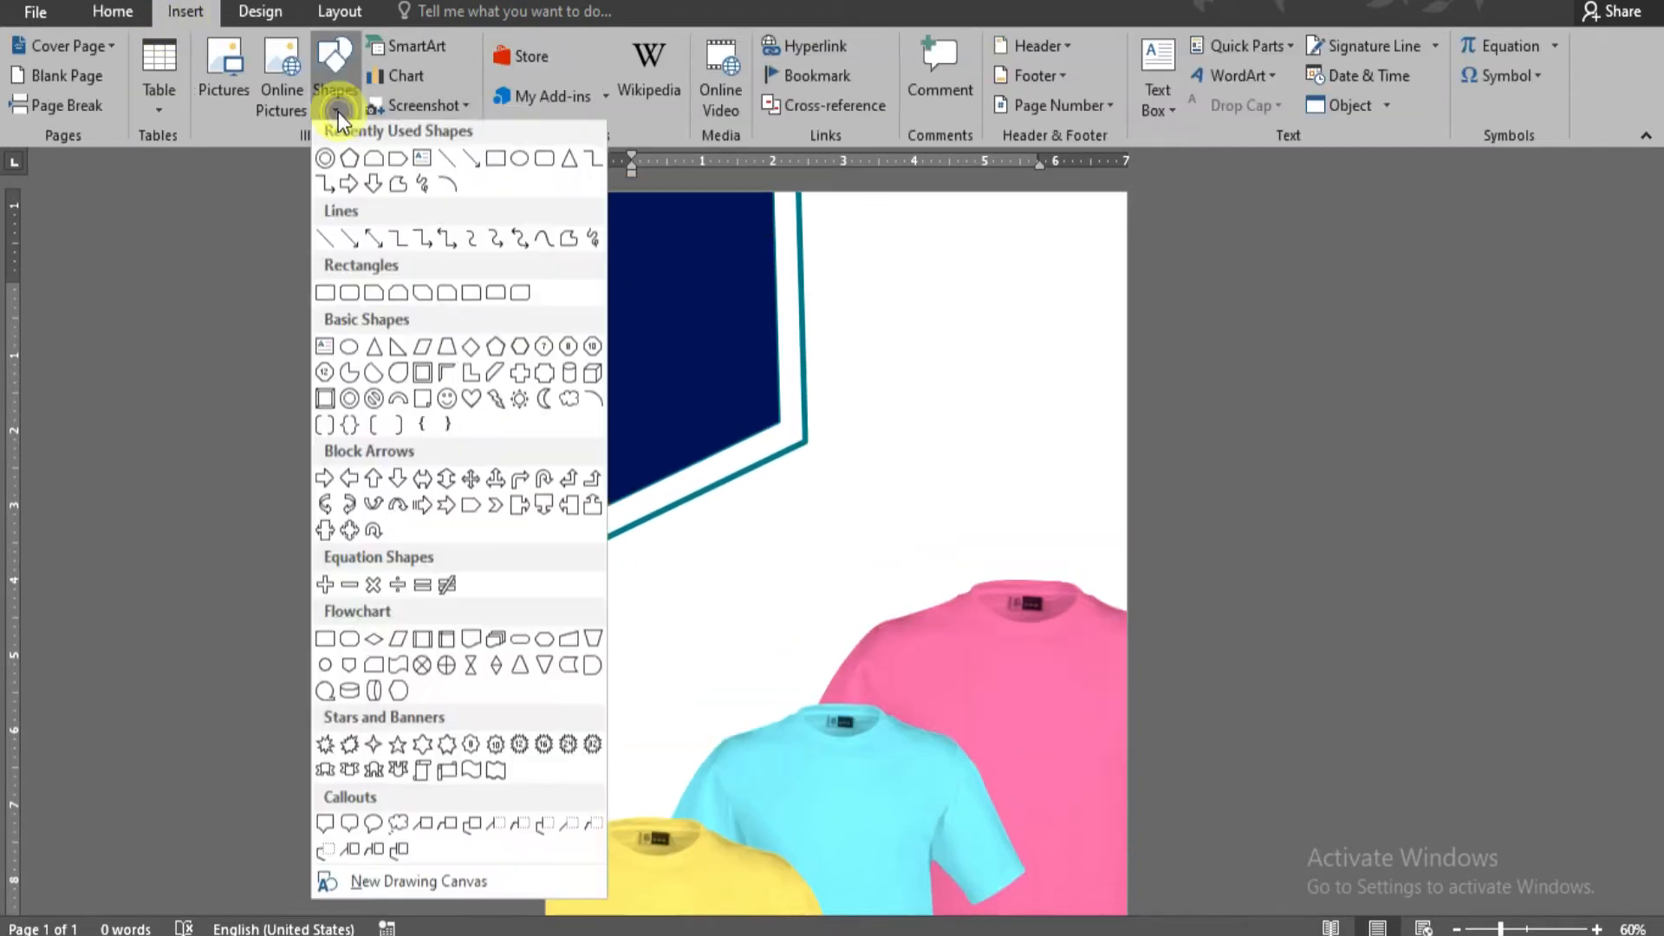
left_click(327, 298)
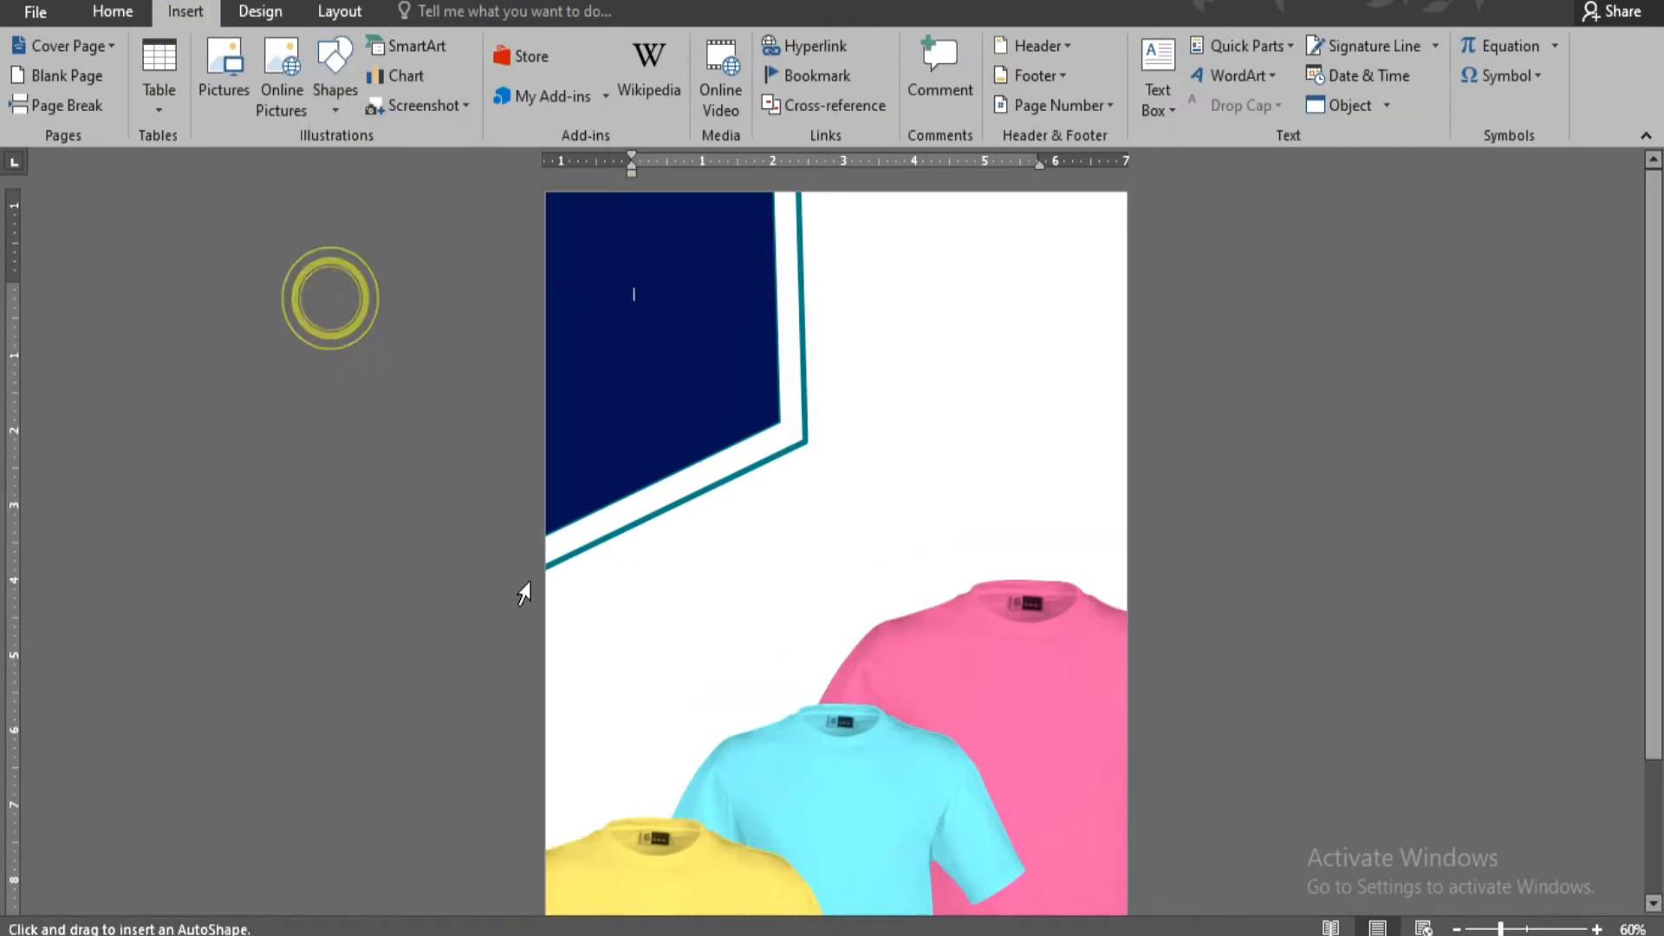
left_click_drag(551, 633, 769, 679)
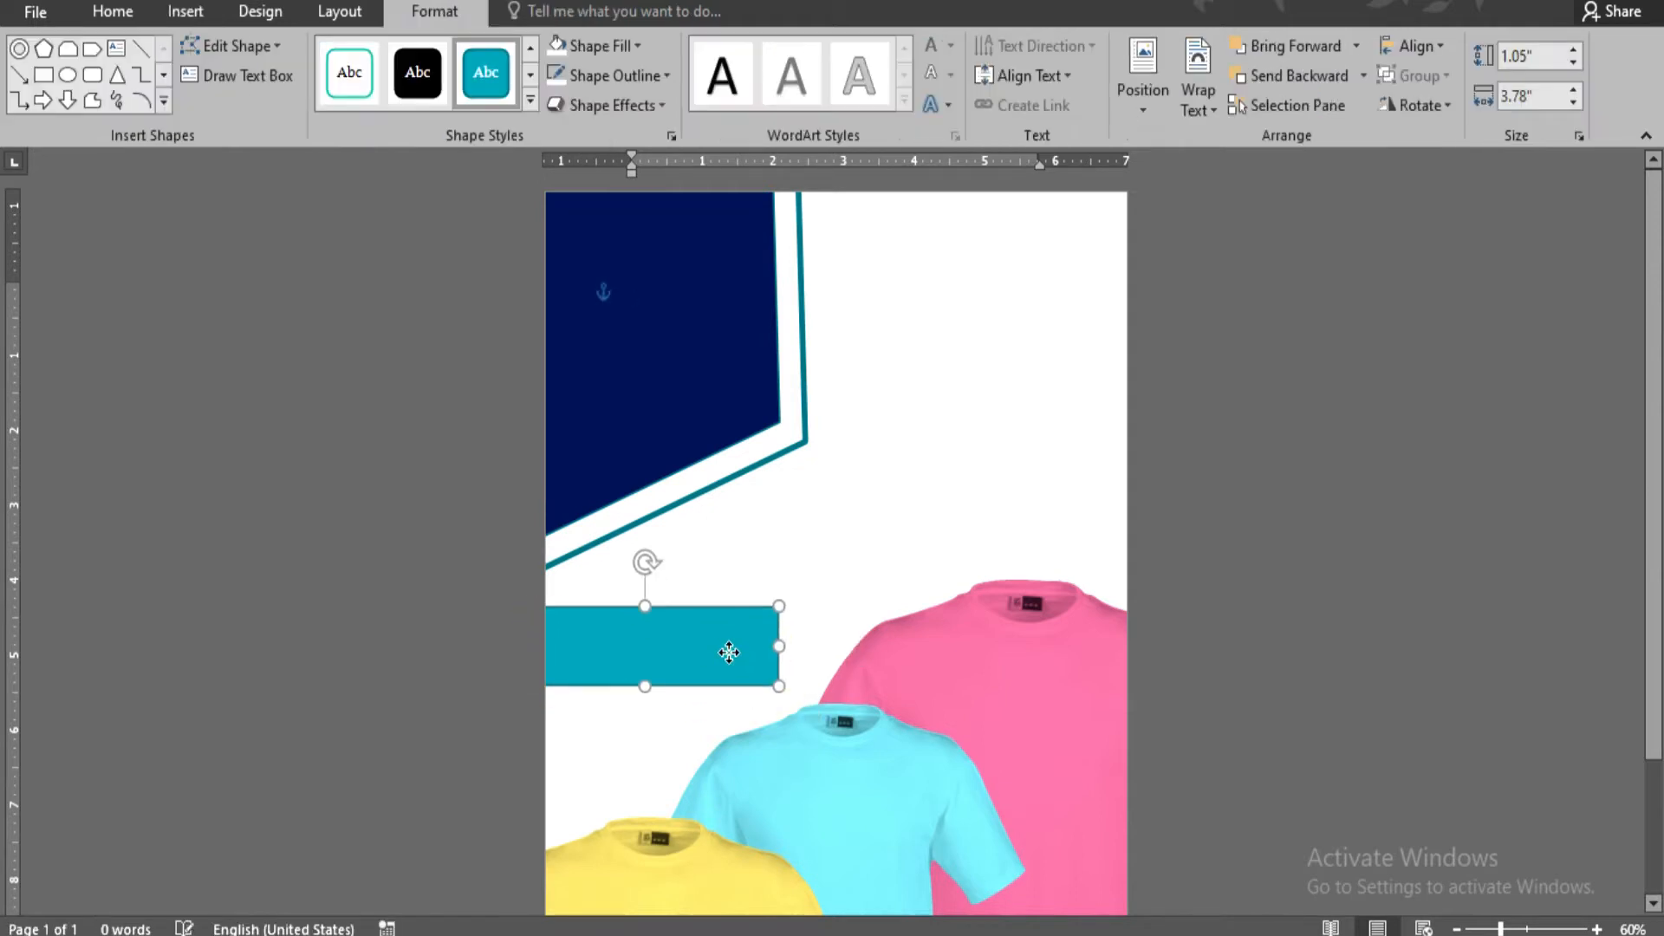
left_click(805, 360)
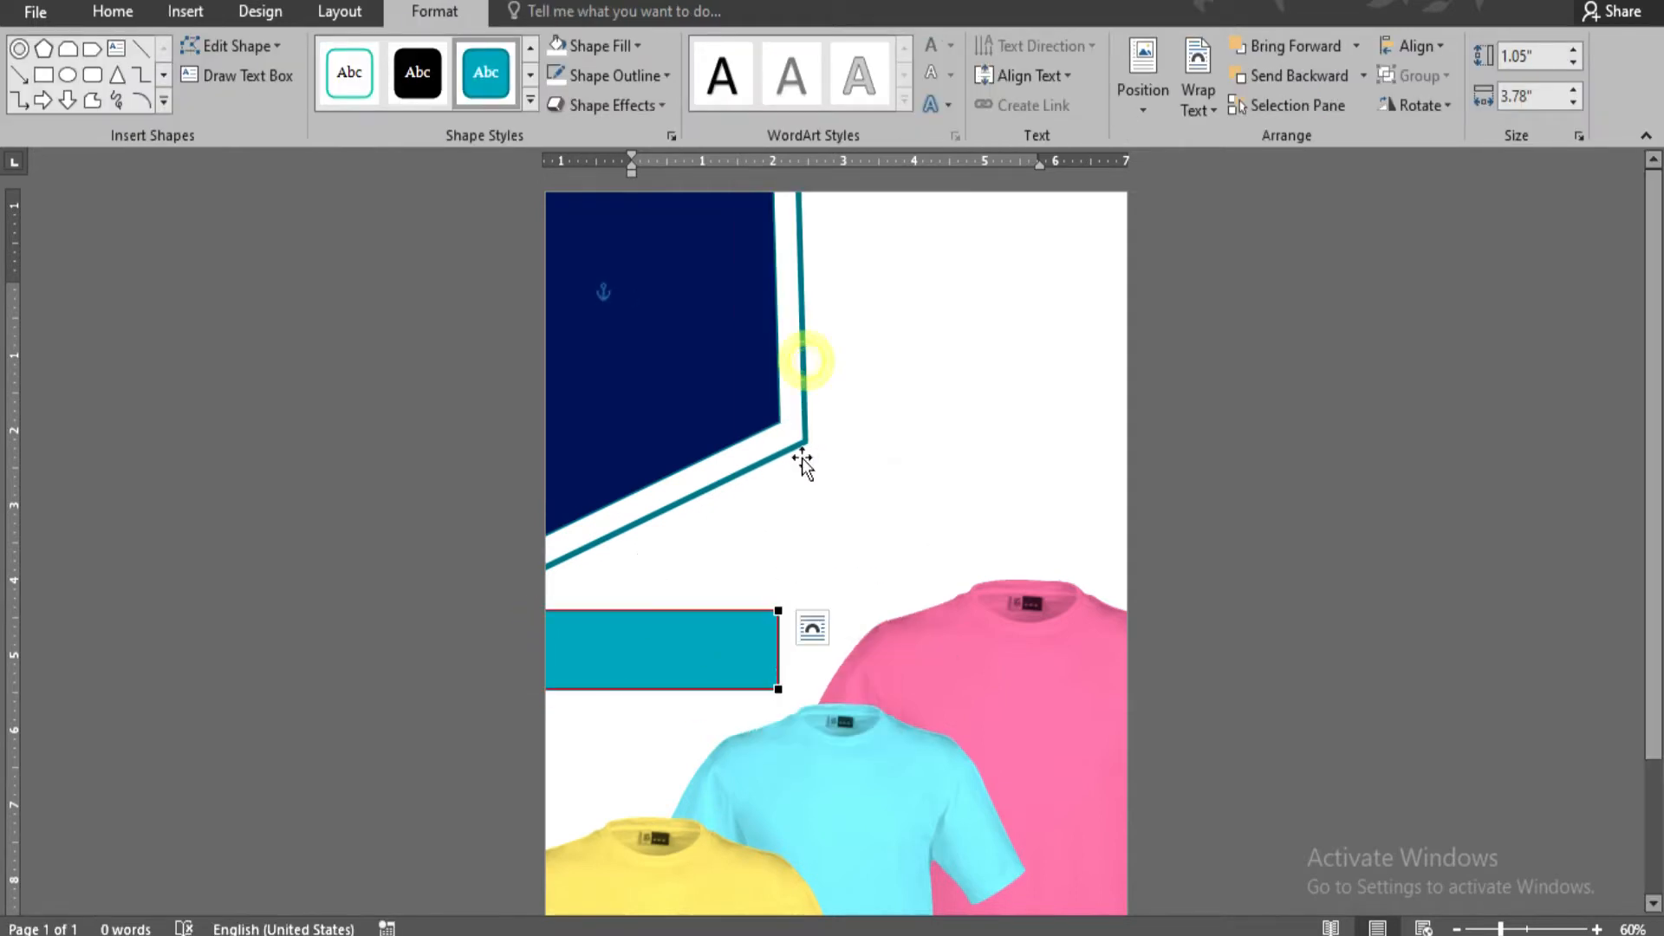
right_click(761, 657)
key("Escape")
key("Escape")
Add a point at the middle of the rectangle's right edge and pull it inward to form a ribbon notch.
right_click(719, 611)
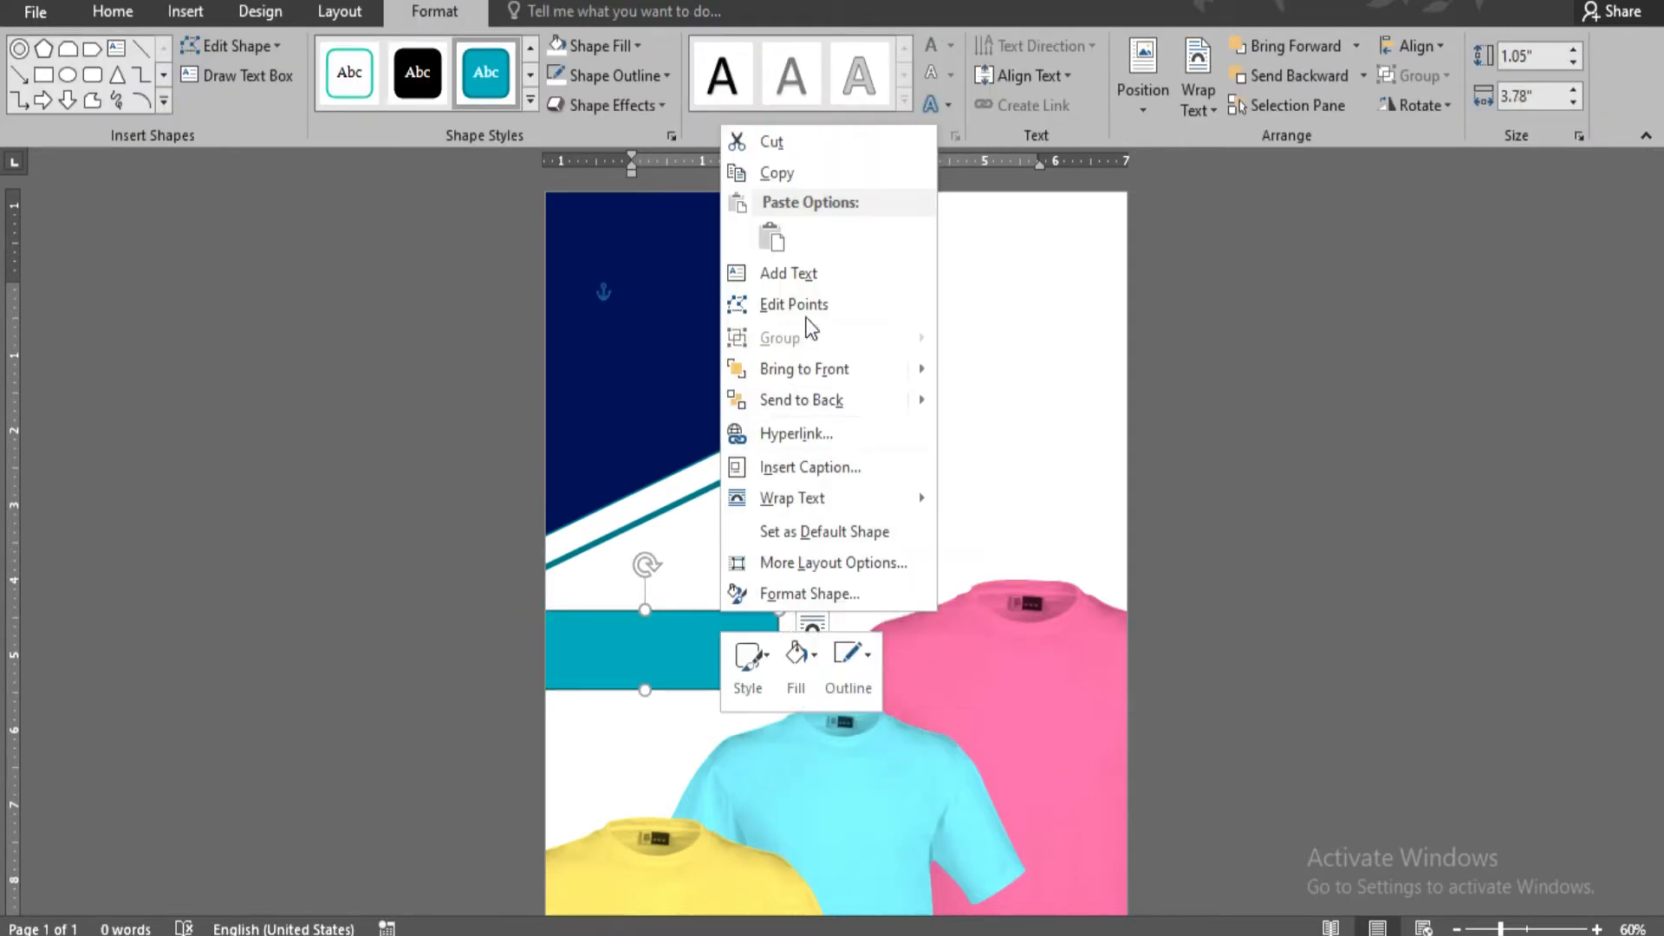
left_click(798, 302)
right_click(778, 651)
left_click(884, 673)
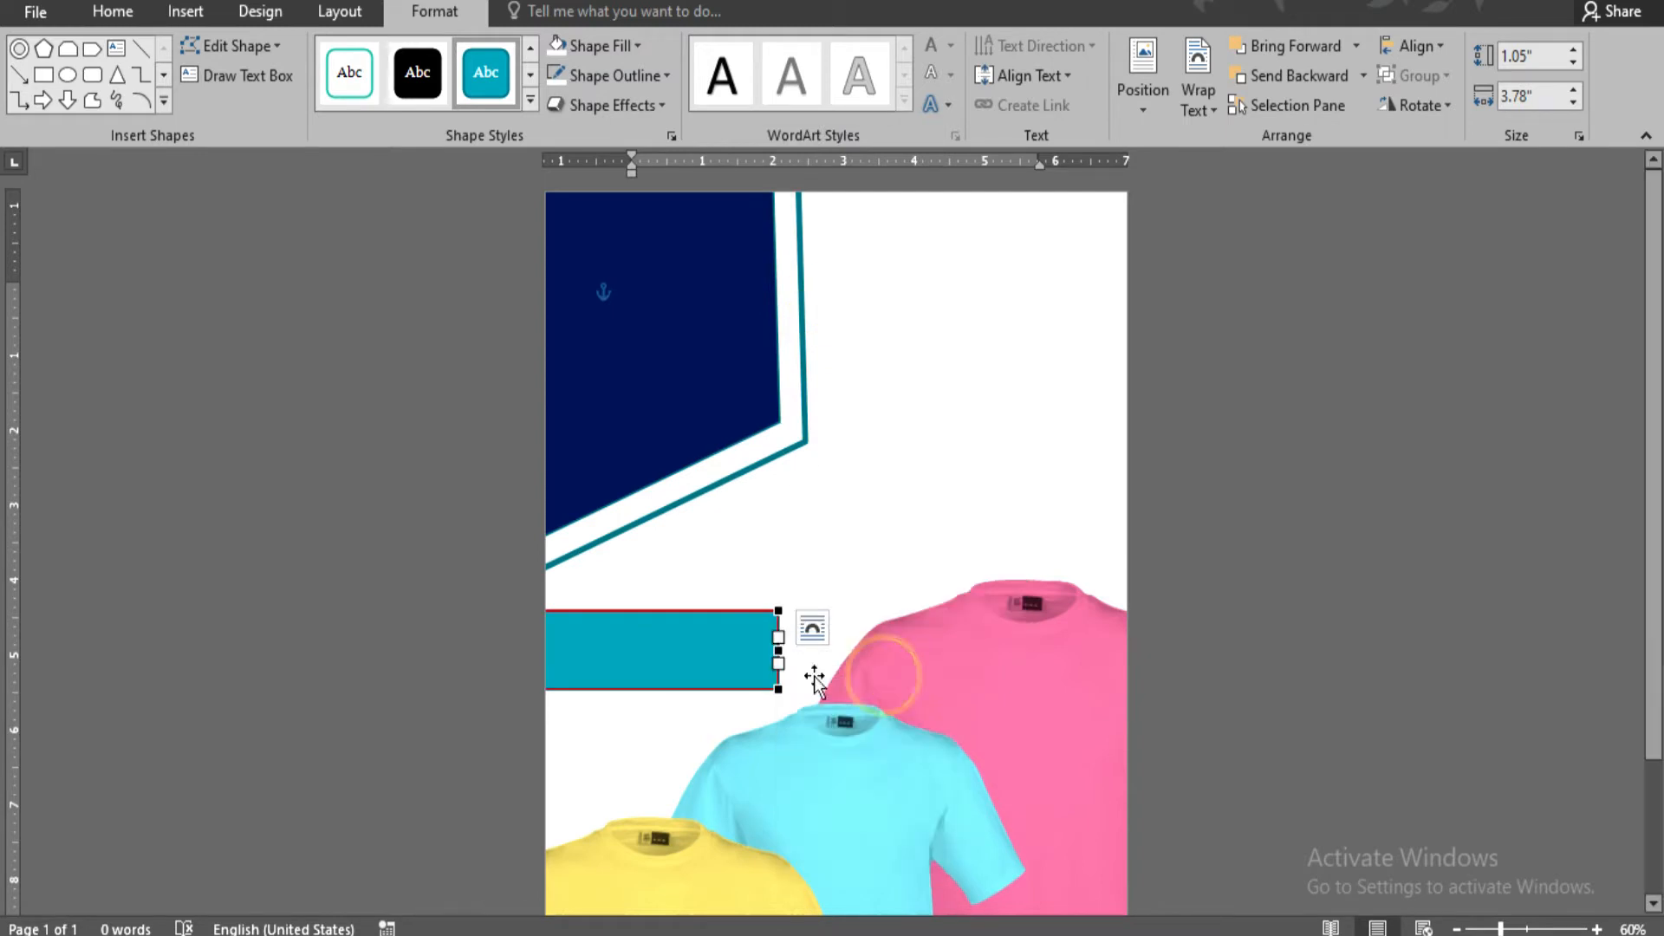
left_click(973, 618)
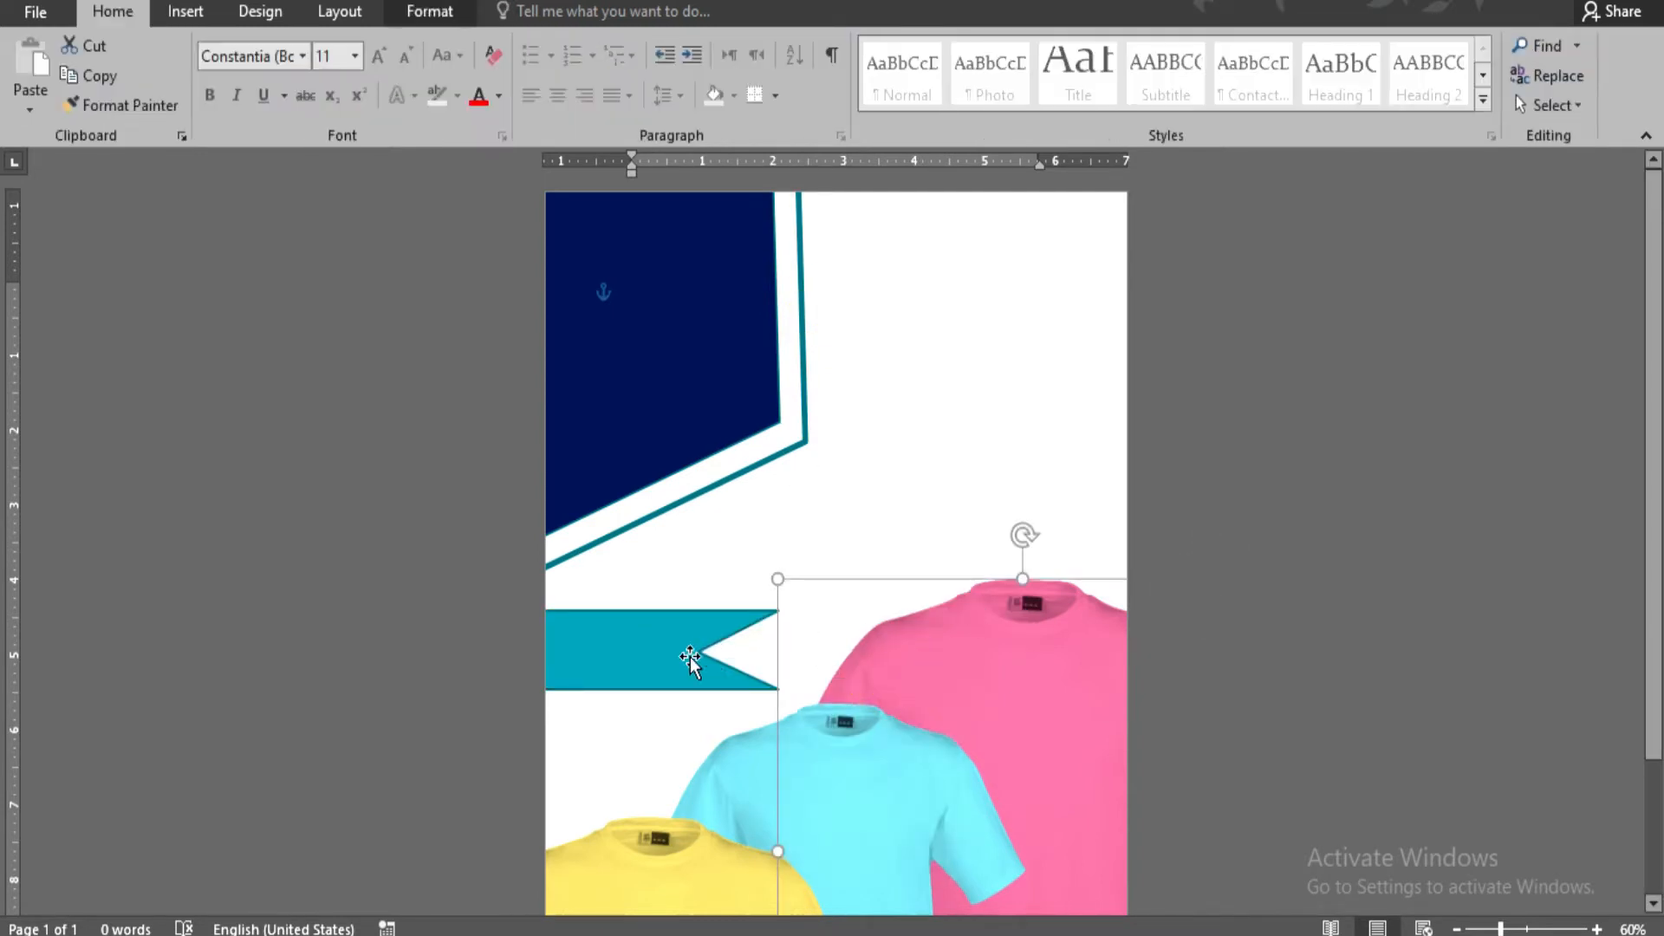
Move the notched ribbon slightly upward and widen it to about 4.84".
left_click(689, 652)
left_click_drag(693, 631, 648, 569)
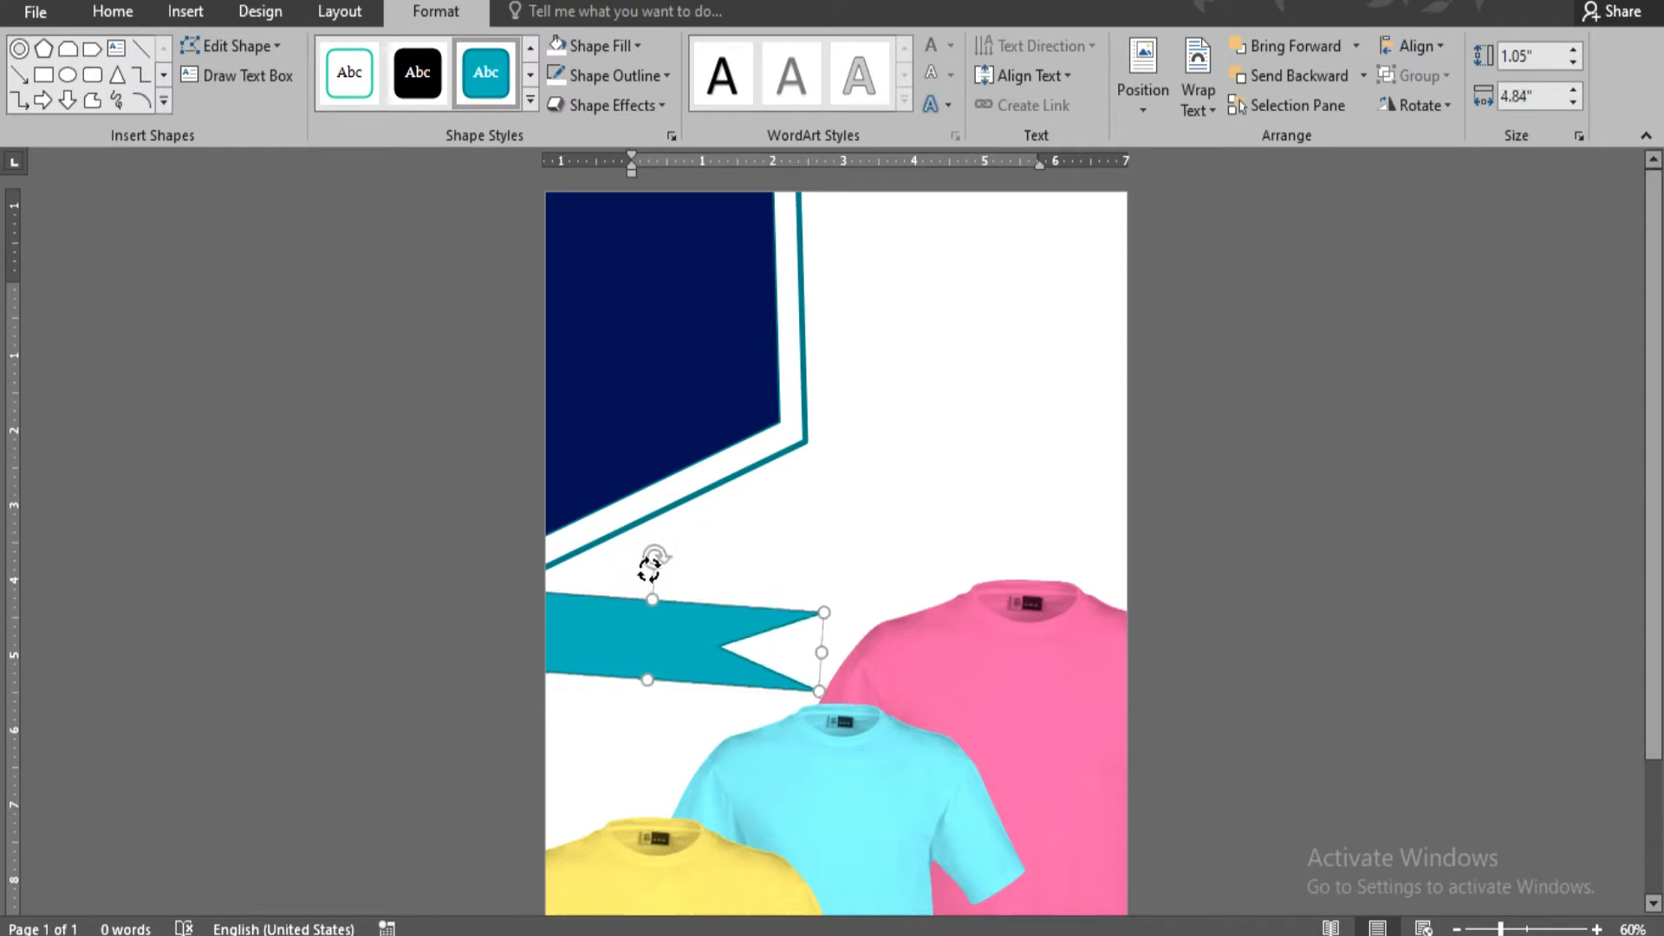
left_click(1307, 658)
Level the tilted ribbon and give it a black fill with no outline.
left_click(787, 645)
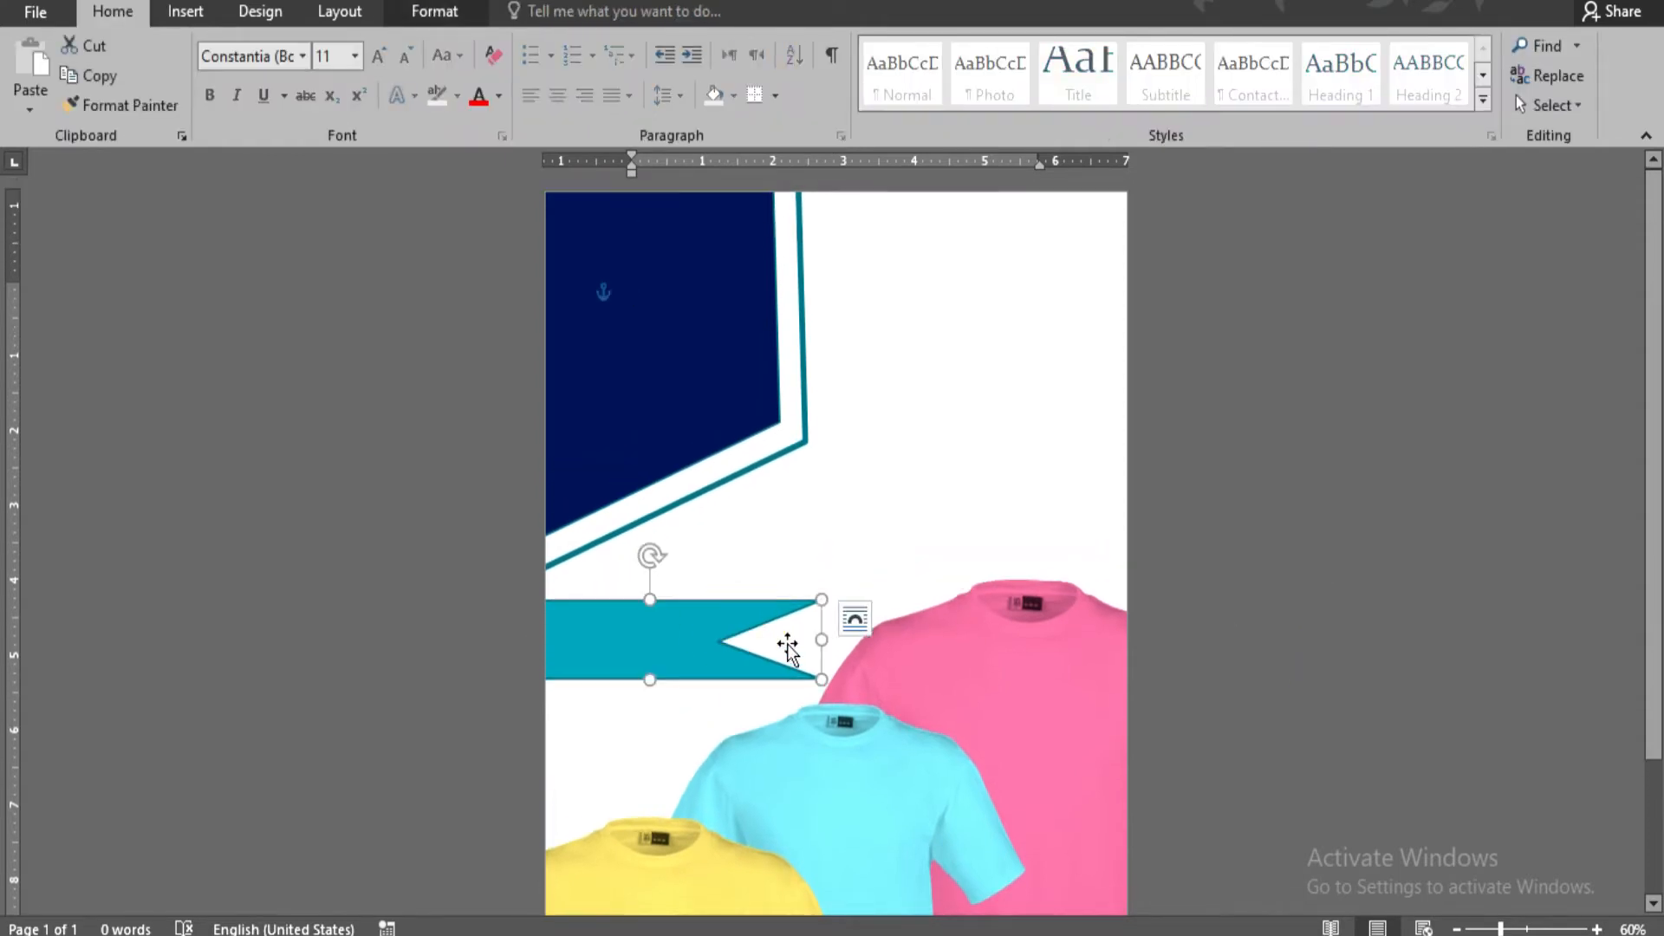
left_click(435, 11)
left_click(600, 46)
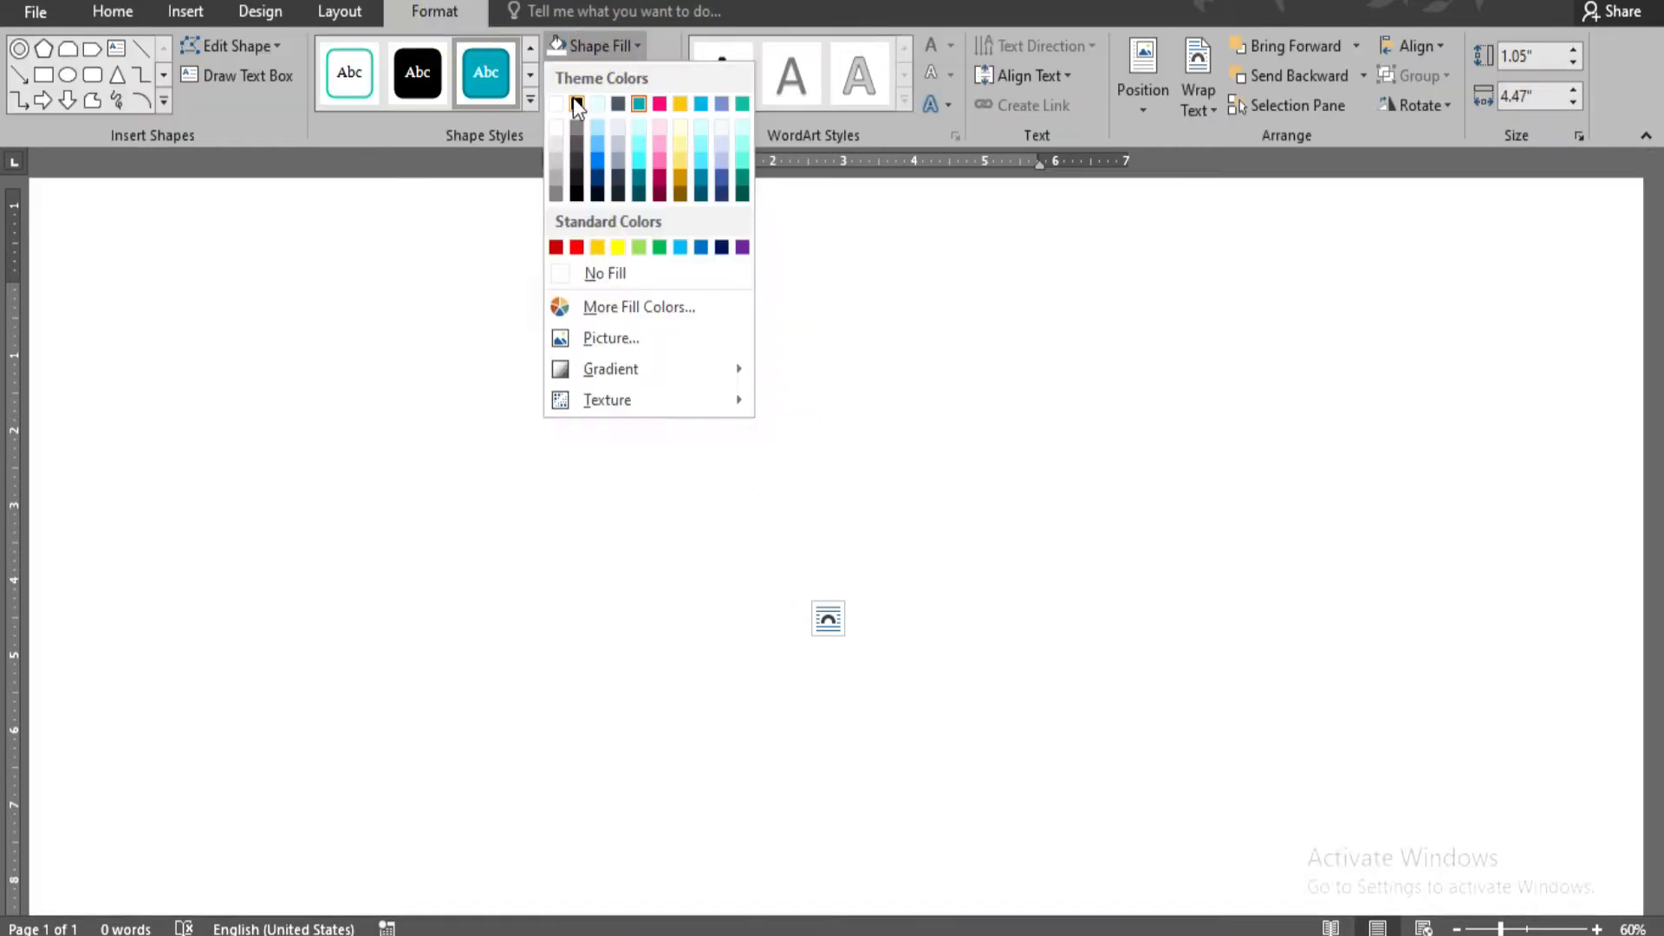
left_click(575, 99)
left_click(611, 76)
left_click(603, 302)
left_click(1348, 382)
Make the ribbon's notch shallower by moving its inner point toward the ribbon's right end.
scroll(702, 590, "down", 1)
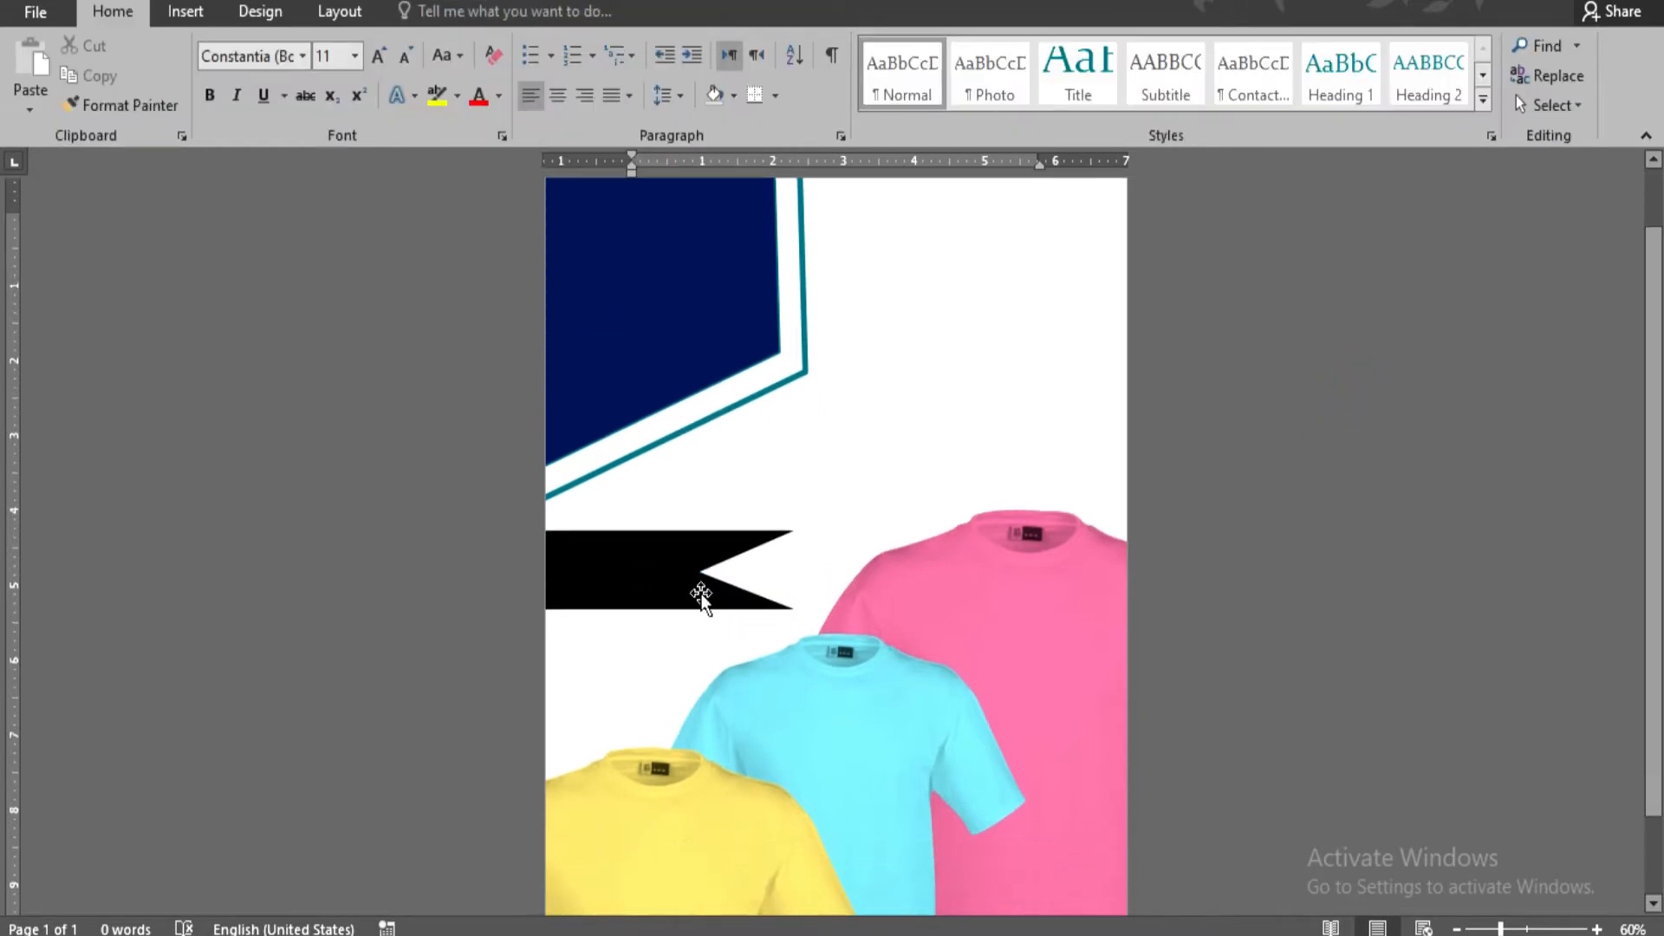
left_click(702, 590)
left_click(700, 572)
left_click(1530, 549)
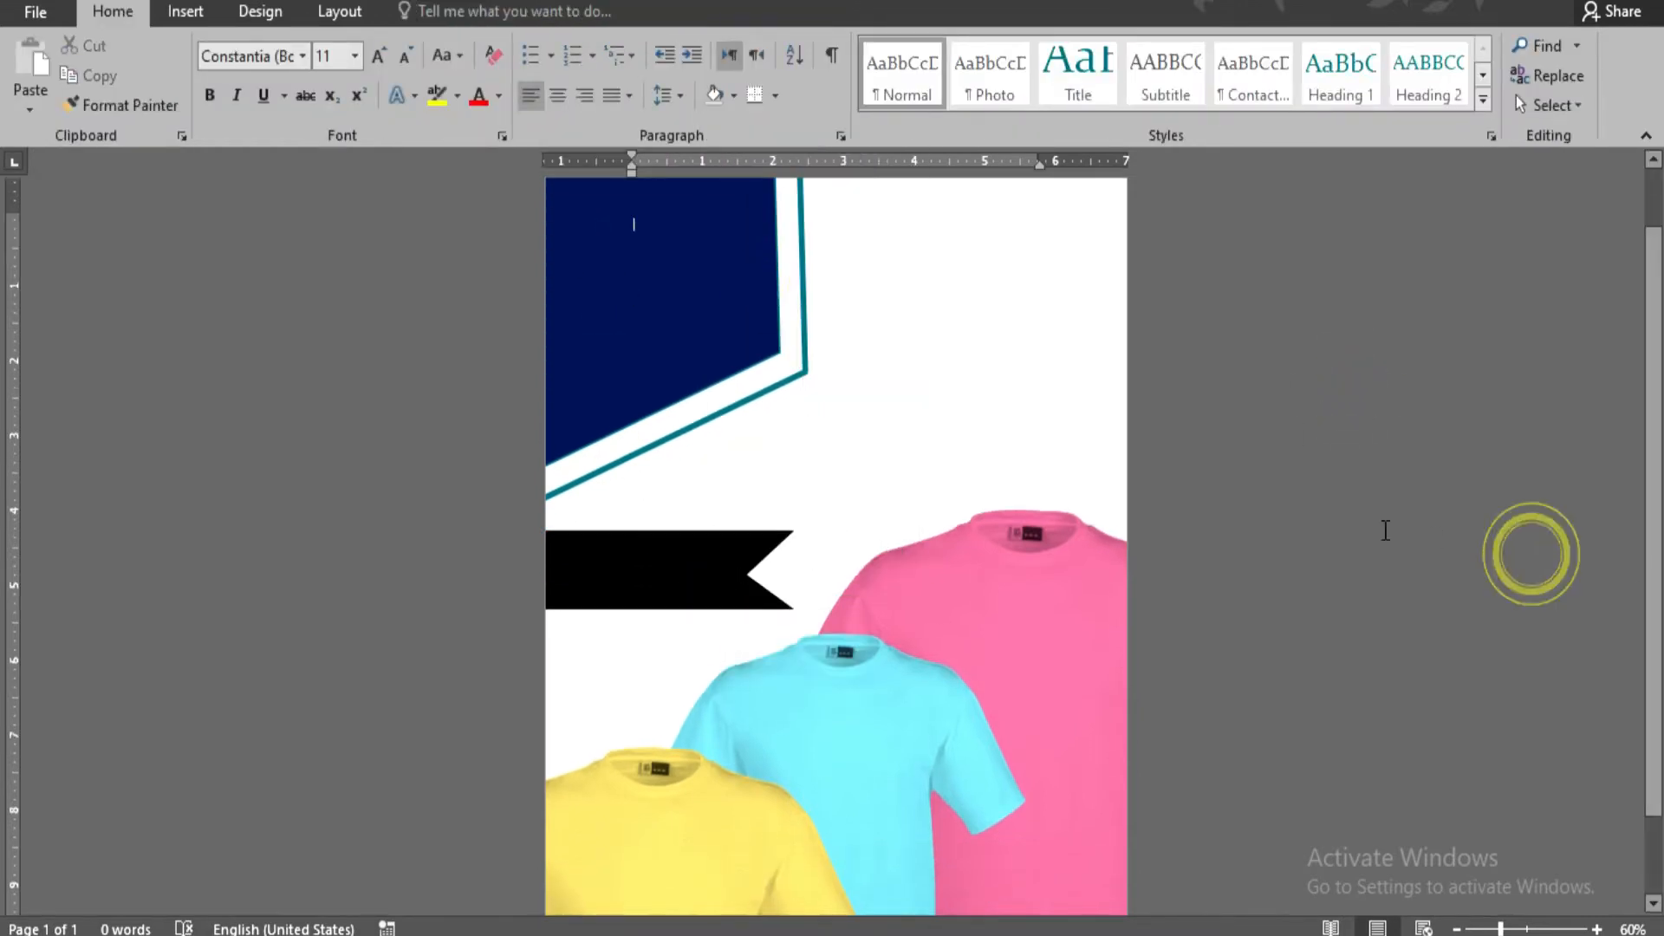
Draw a rectangle about 10.95" by 8.48" covering the whole page and send it behind all other objects.
left_click(186, 11)
left_click(334, 87)
left_click(495, 163)
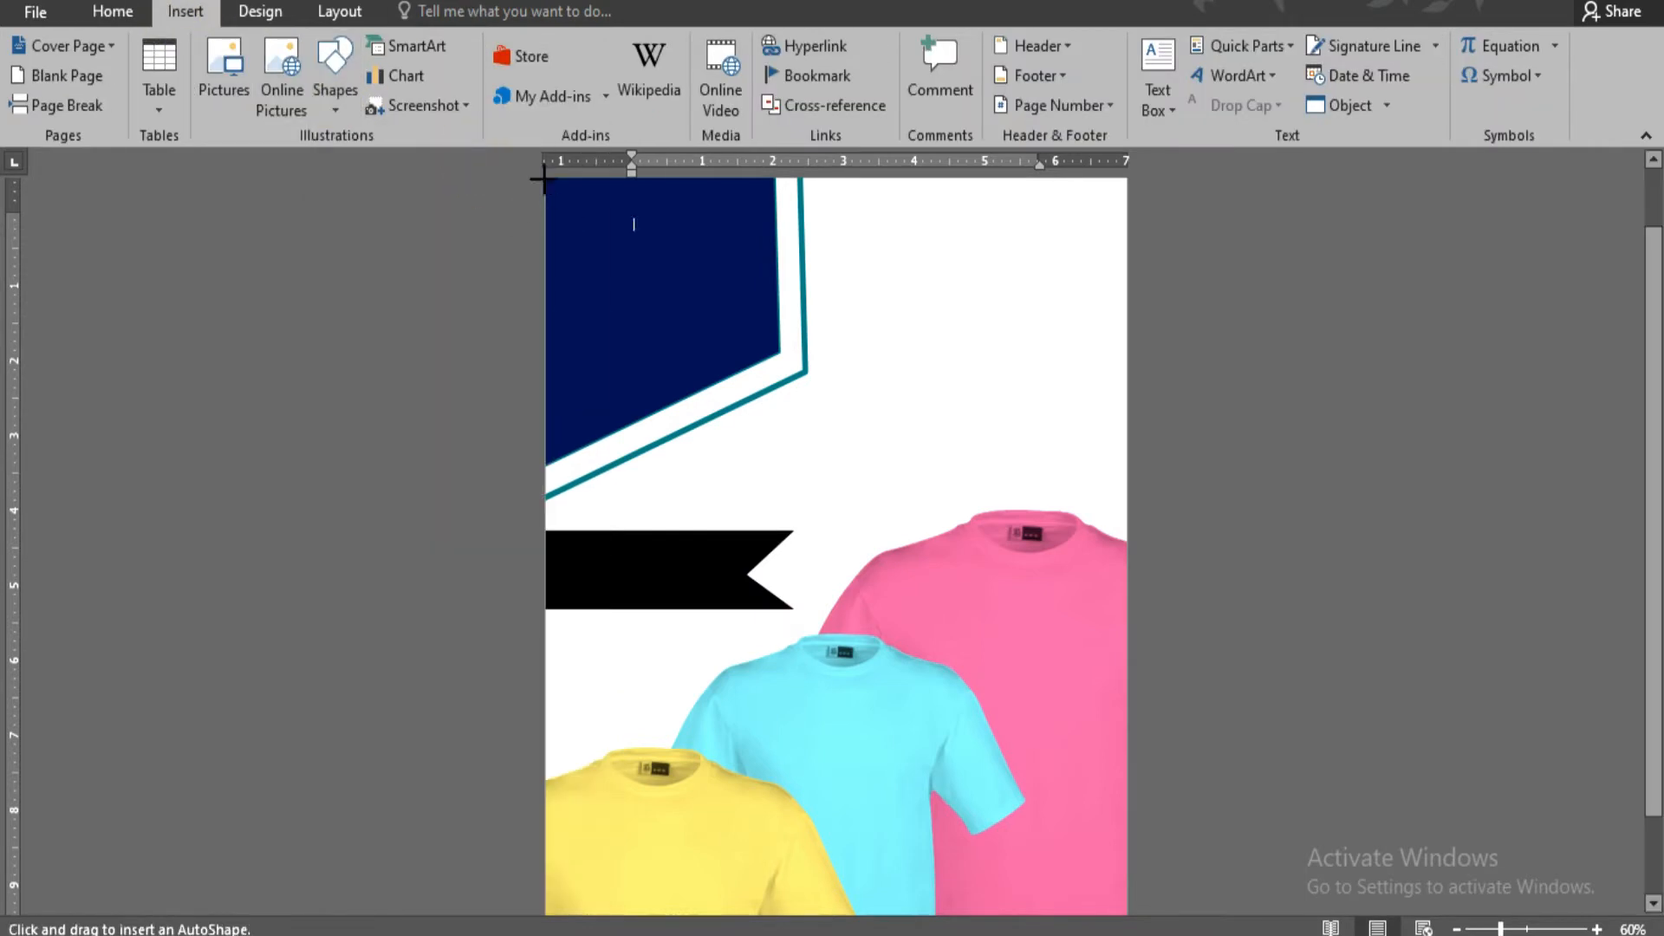
mouse_move(544, 178)
left_mouse_down()
mouse_move(1092, 891)
mouse_move(1098, 800)
mouse_move(1143, 904)
left_mouse_up()
right_click(917, 557)
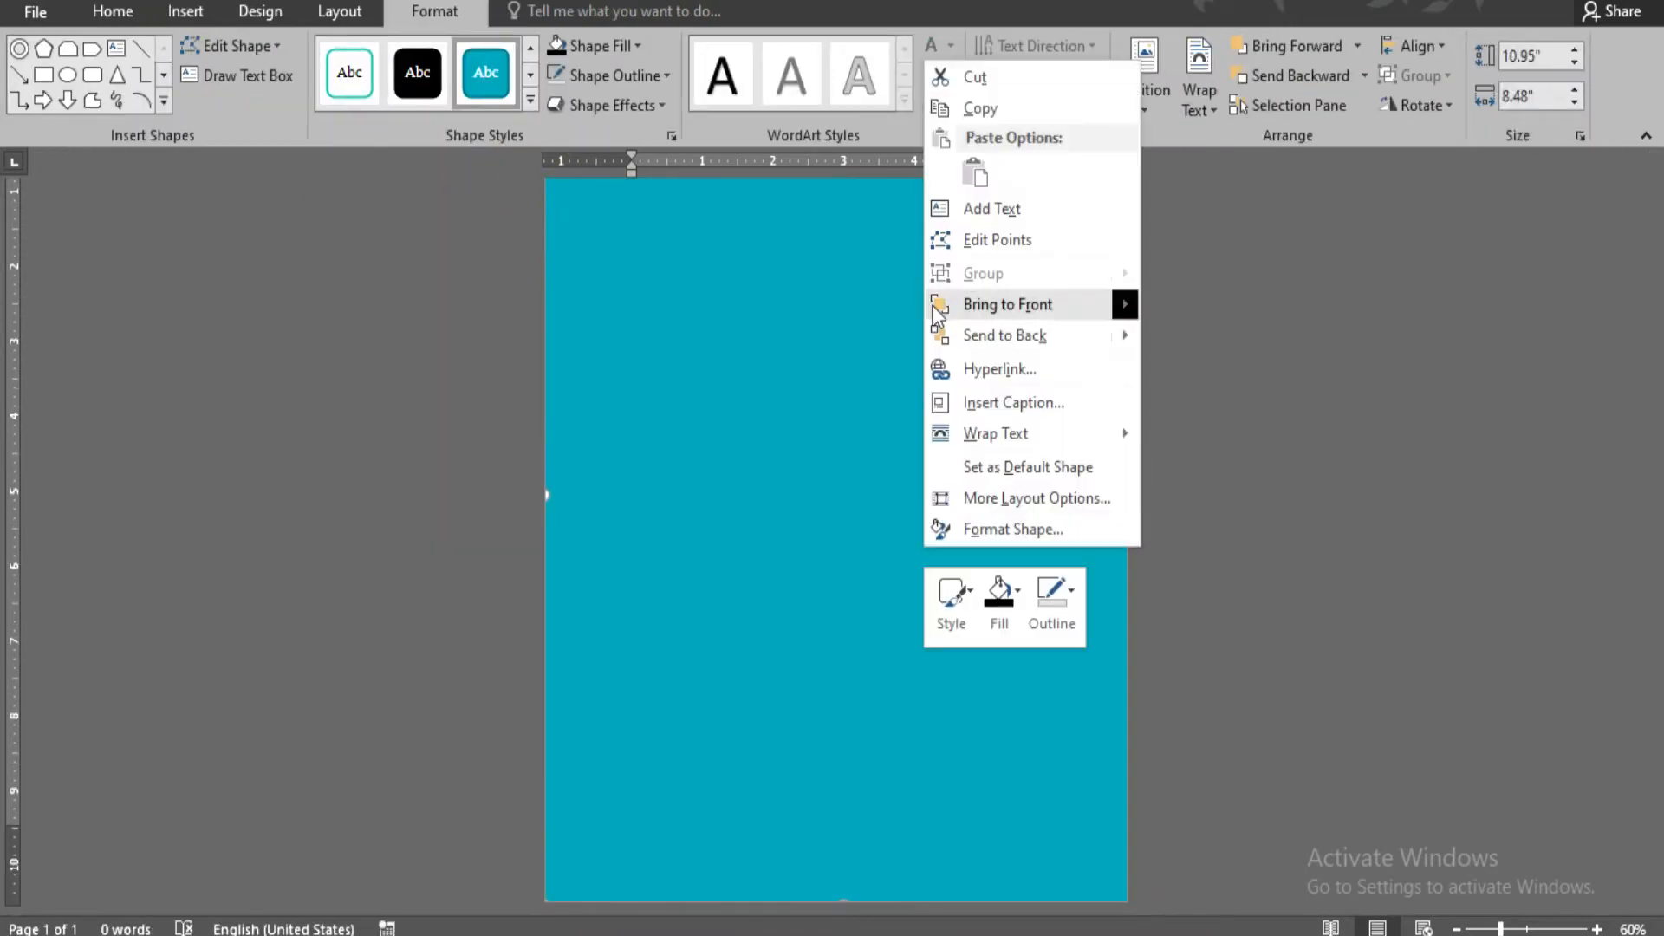
left_click(973, 335)
Fill the background rectangle with a linear turquoise gradient at 270°, bright at the page's top and darker below.
right_click(971, 321)
left_click(1040, 794)
left_click(1418, 370)
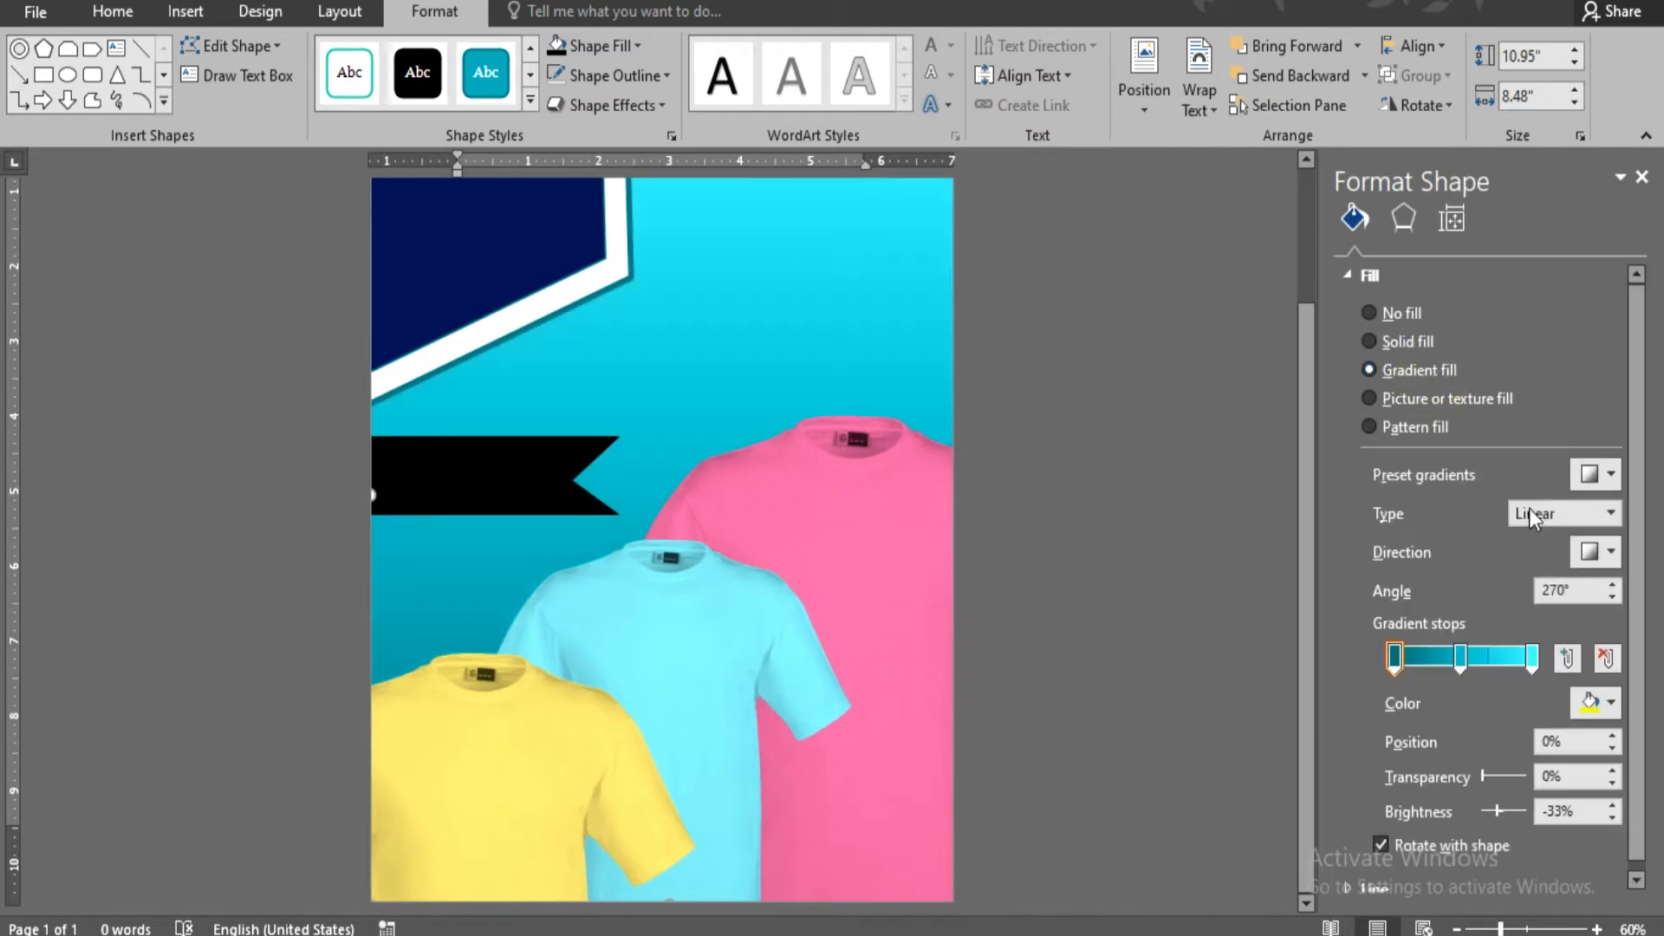
left_click(1594, 474)
left_click(1365, 660)
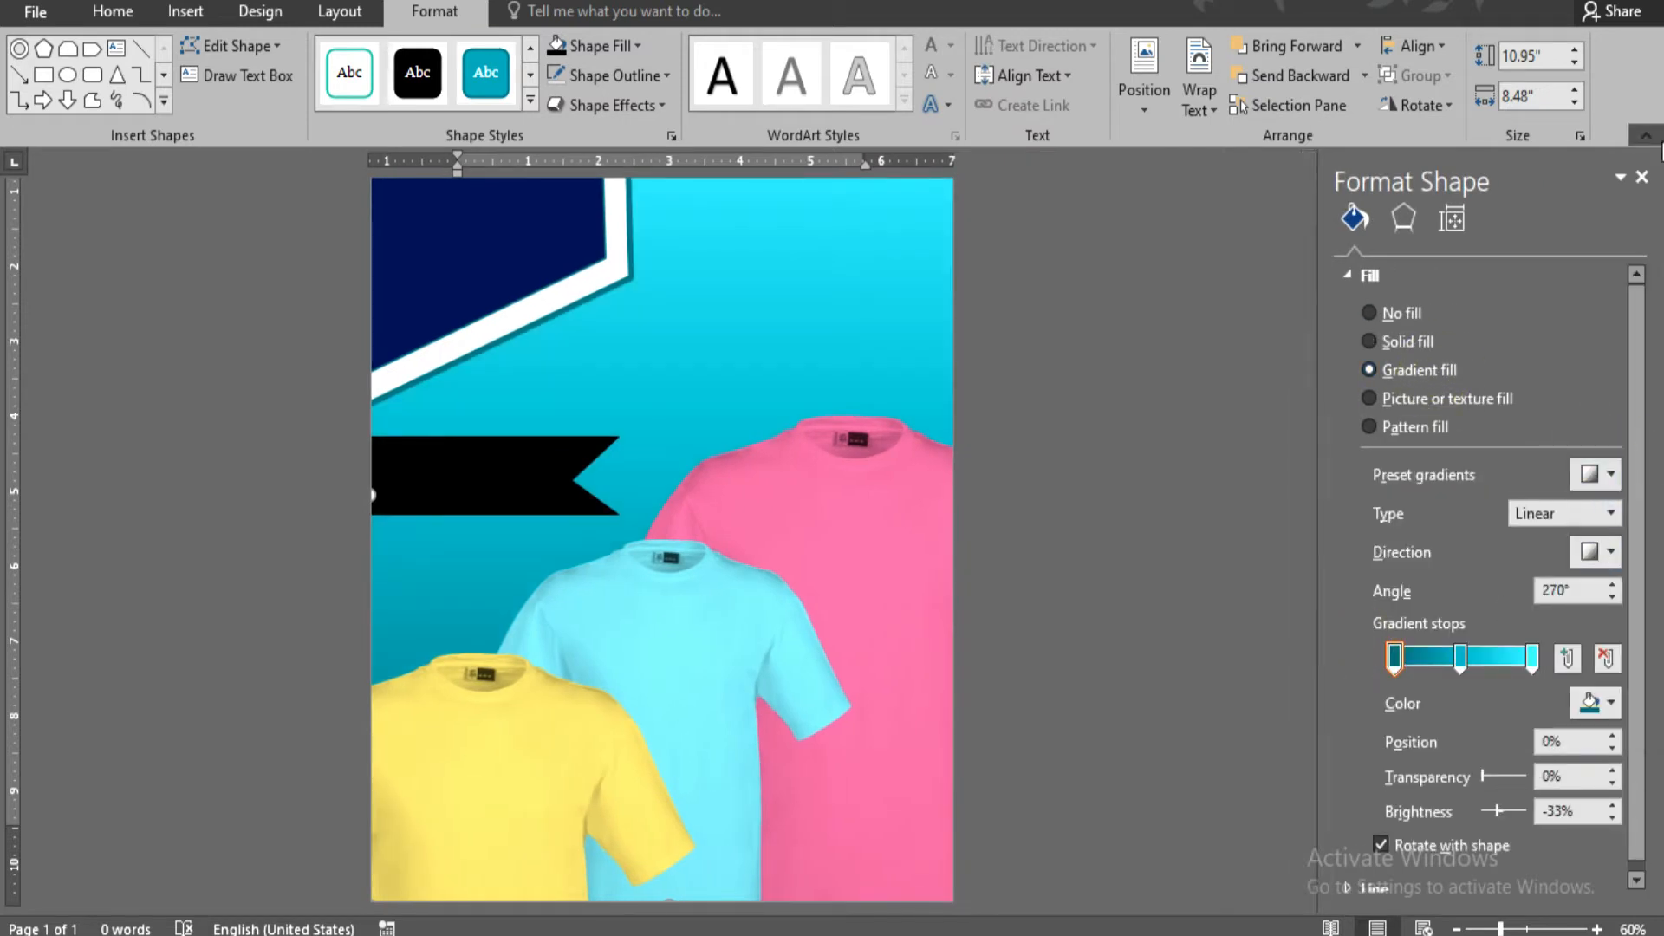
left_click(1641, 177)
left_click(1311, 361)
Give the outer pentagon no fill and a white outline.
left_click(840, 249)
left_click_drag(840, 248, 840, 171)
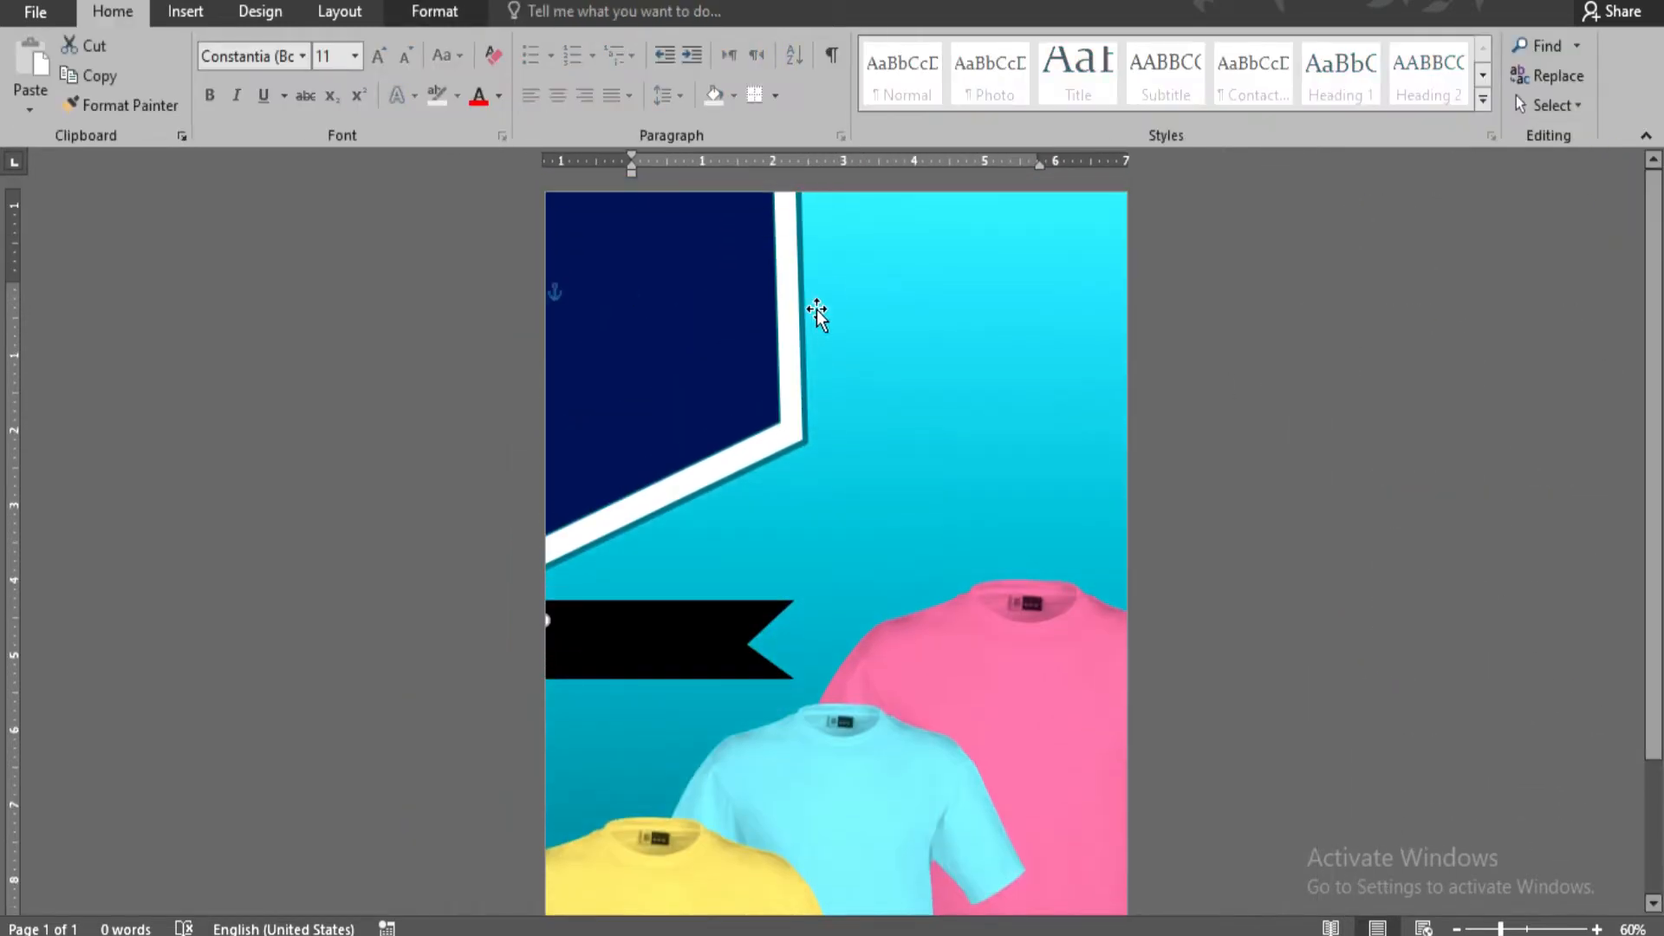
left_click(434, 10)
left_click(600, 52)
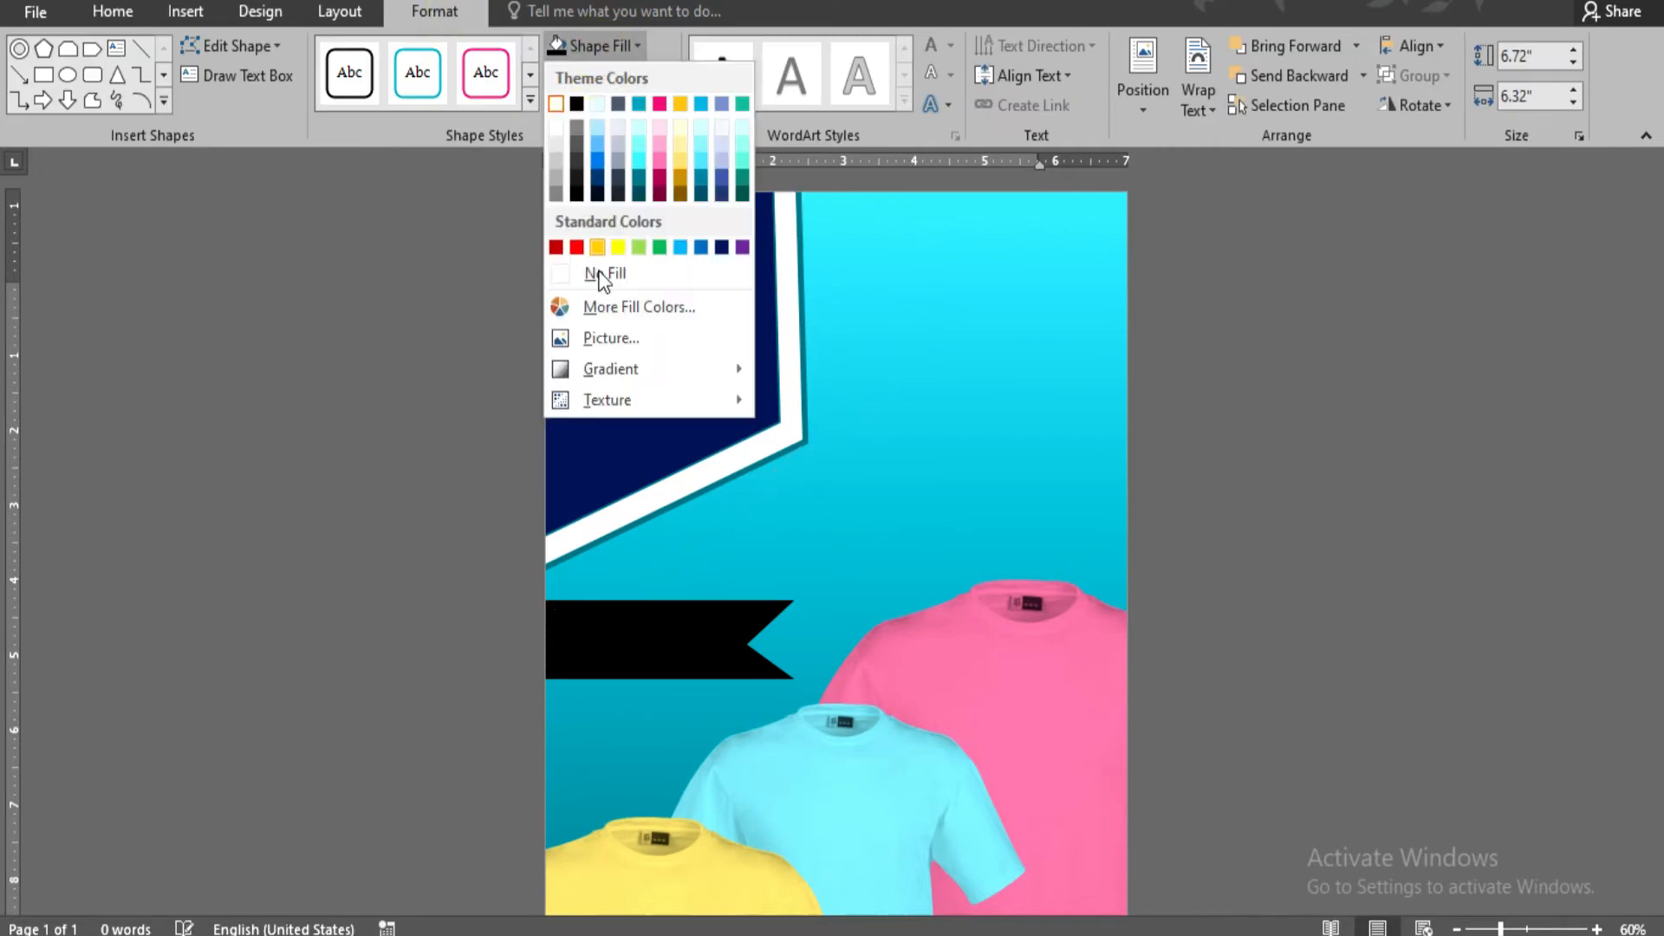
left_click(598, 271)
left_click(614, 75)
left_click(555, 134)
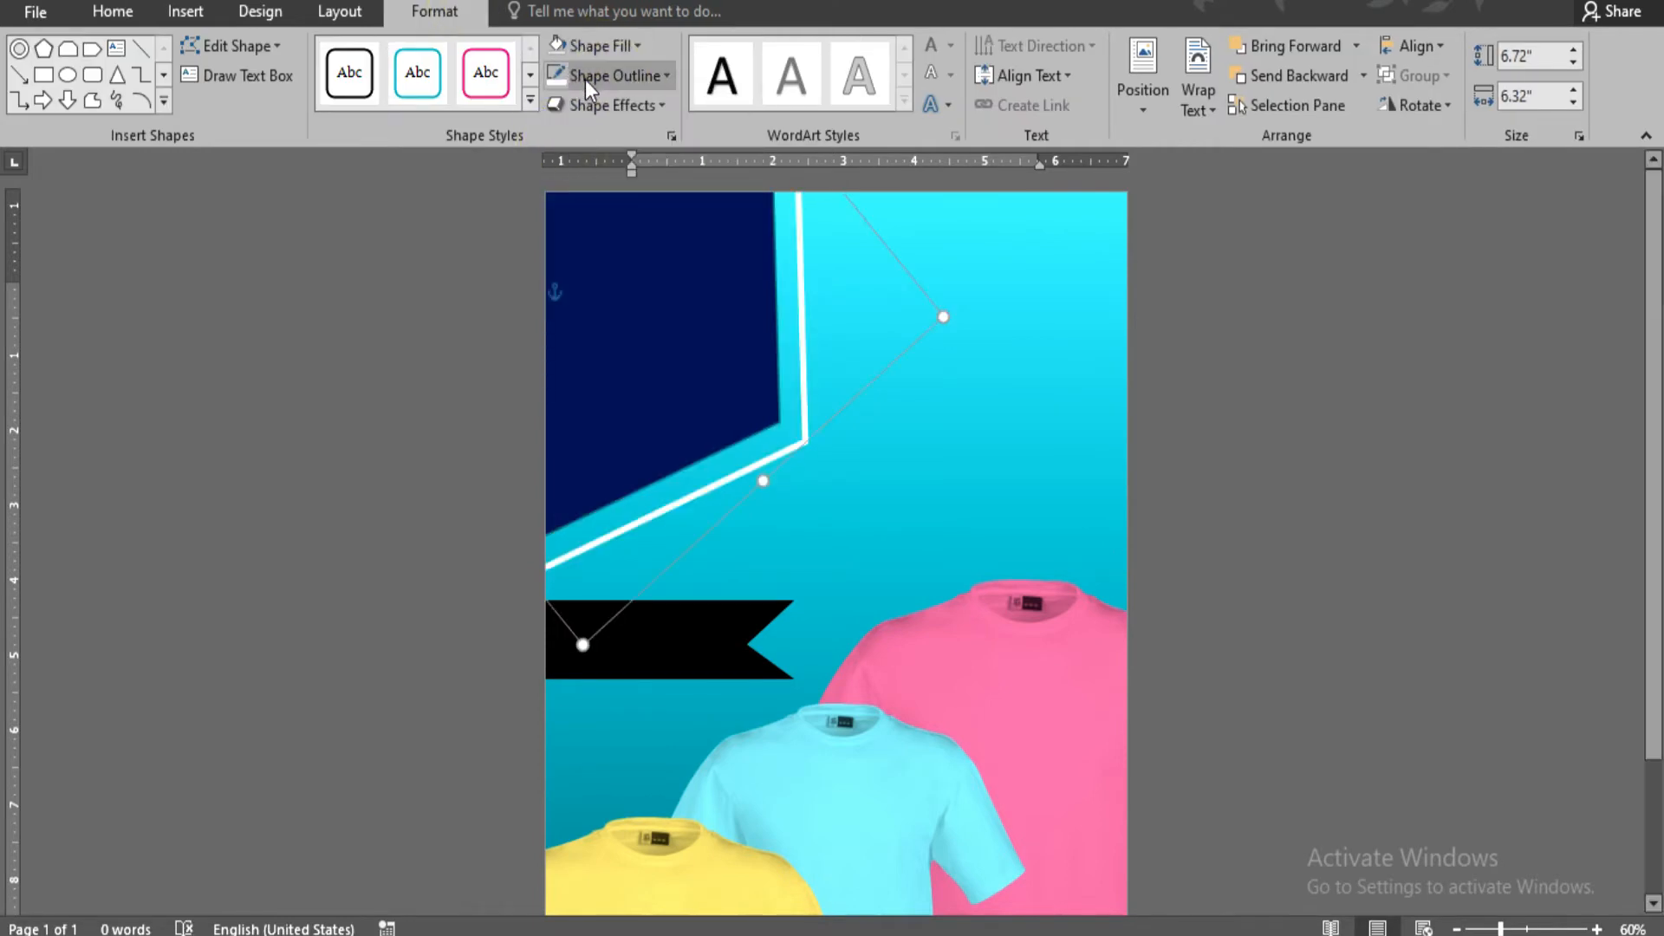
Adjust the white pentagon outline's weight and move it slightly closer to the dark blue shape.
left_click(598, 76)
mouse_move(663, 368)
left_click(867, 598)
left_click_drag(811, 446, 805, 437)
left_click(1207, 420)
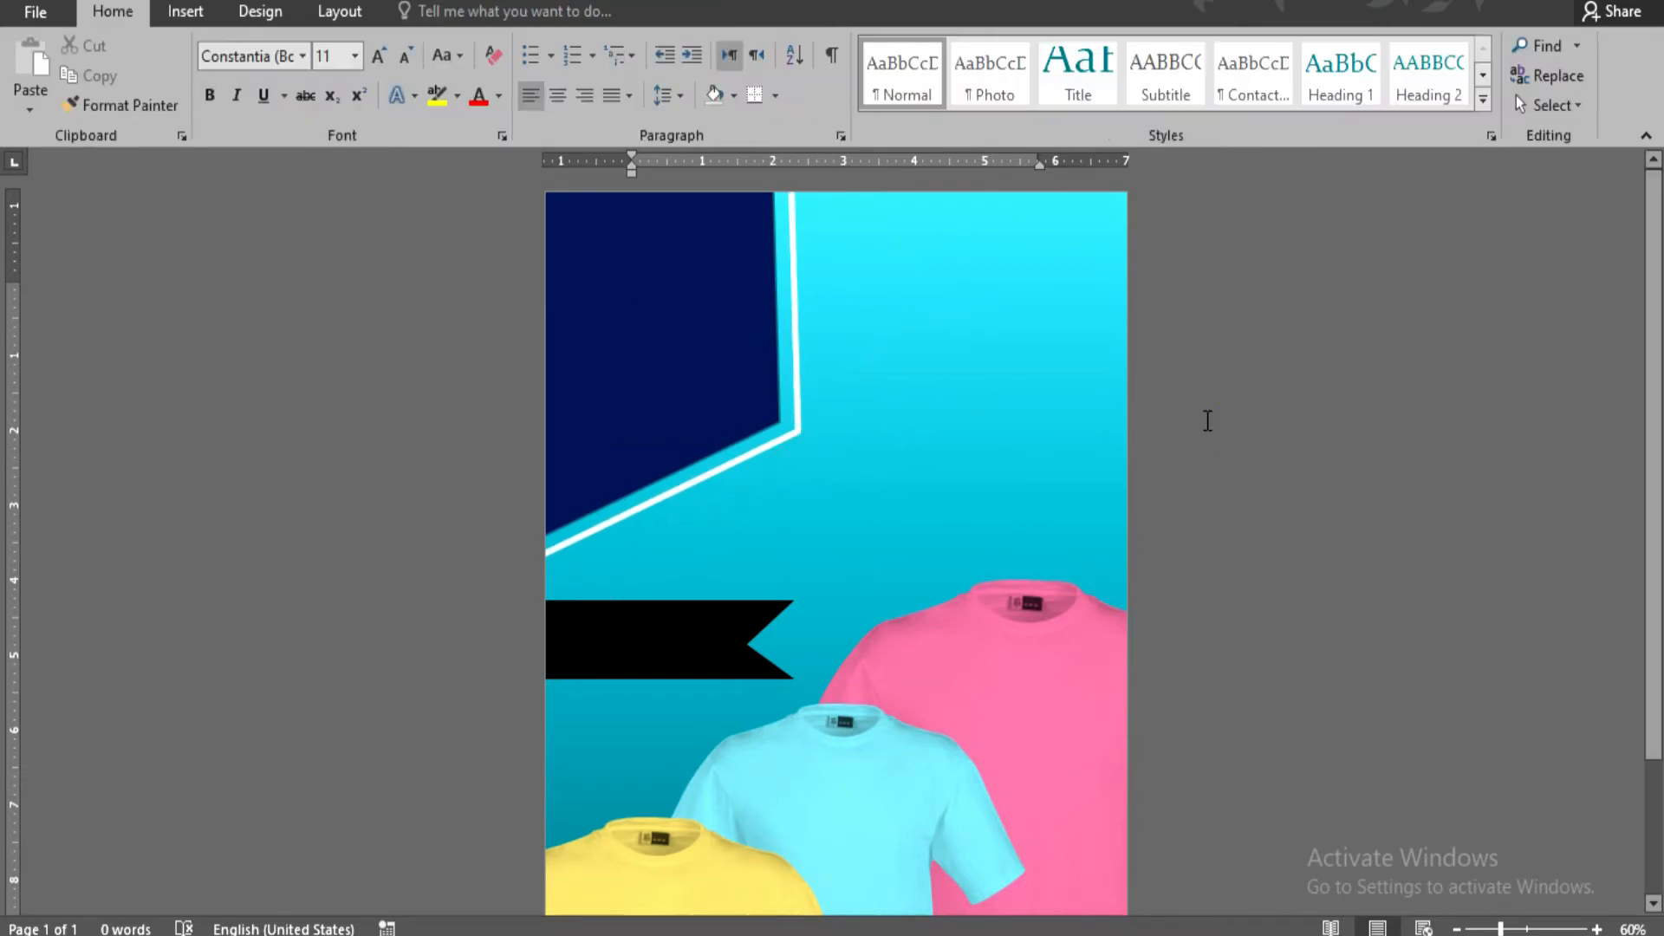
Add a black-styled donut about 5.33" across, placed mostly off the page's upper-right corner.
left_click(186, 11)
left_click(334, 78)
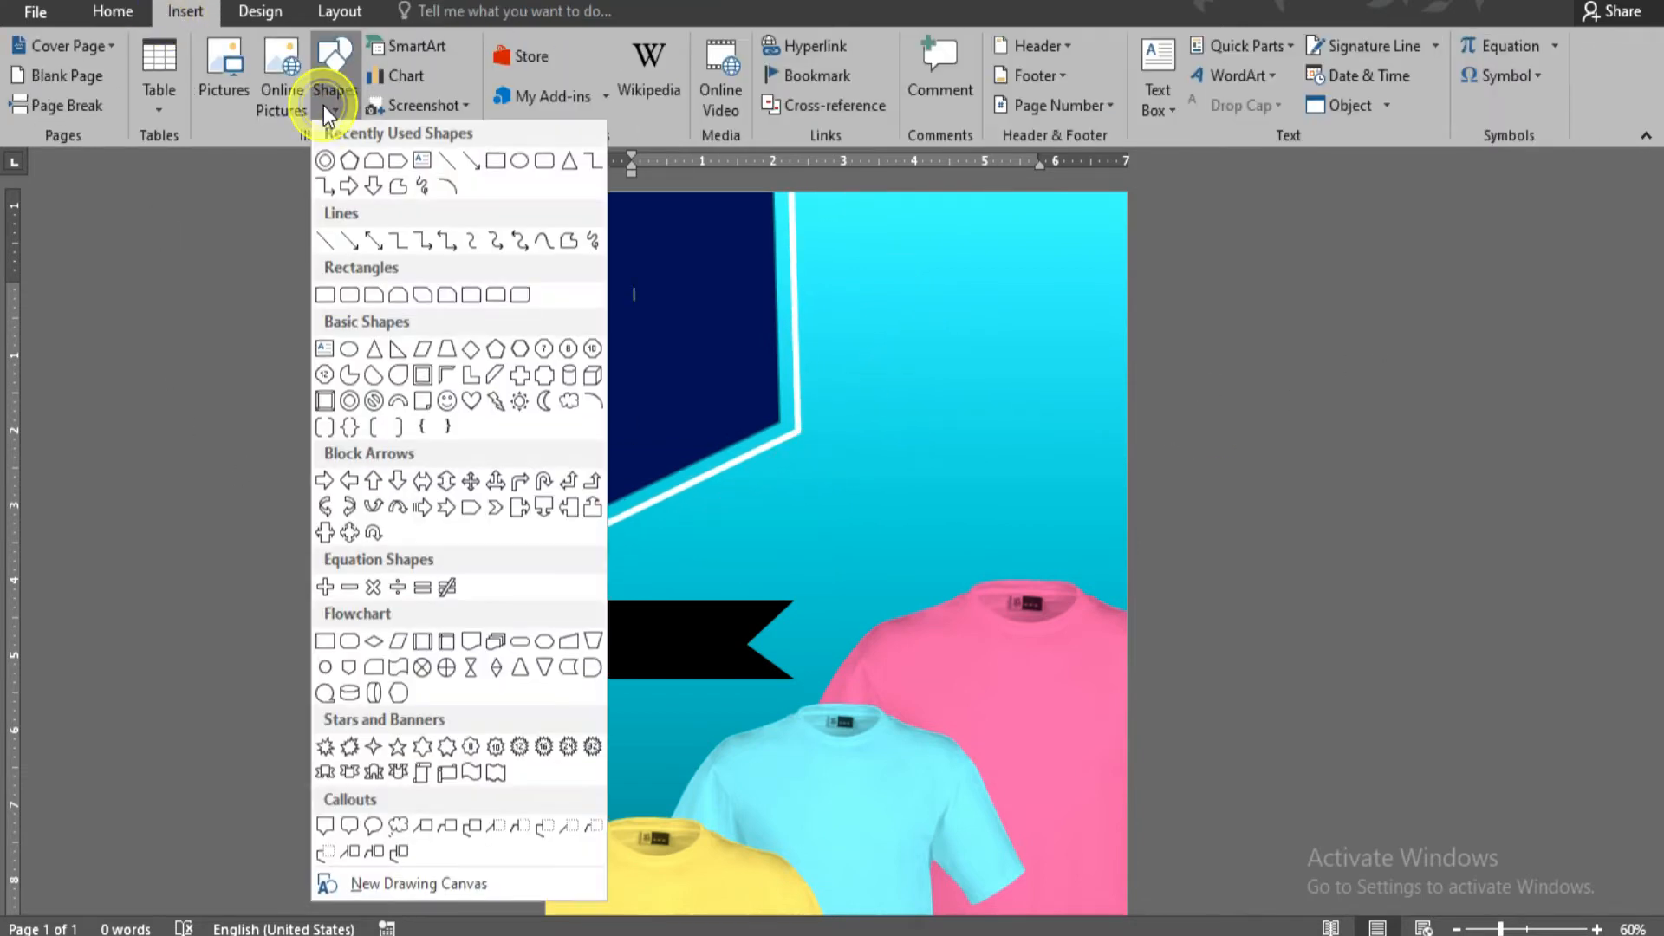
left_click(349, 404)
mouse_move(714, 348)
left_mouse_down()
mouse_move(1084, 688)
mouse_move(1092, 748)
left_mouse_up()
left_click_drag(936, 470, 1016, 248)
left_click_drag(1033, 315, 1047, 234)
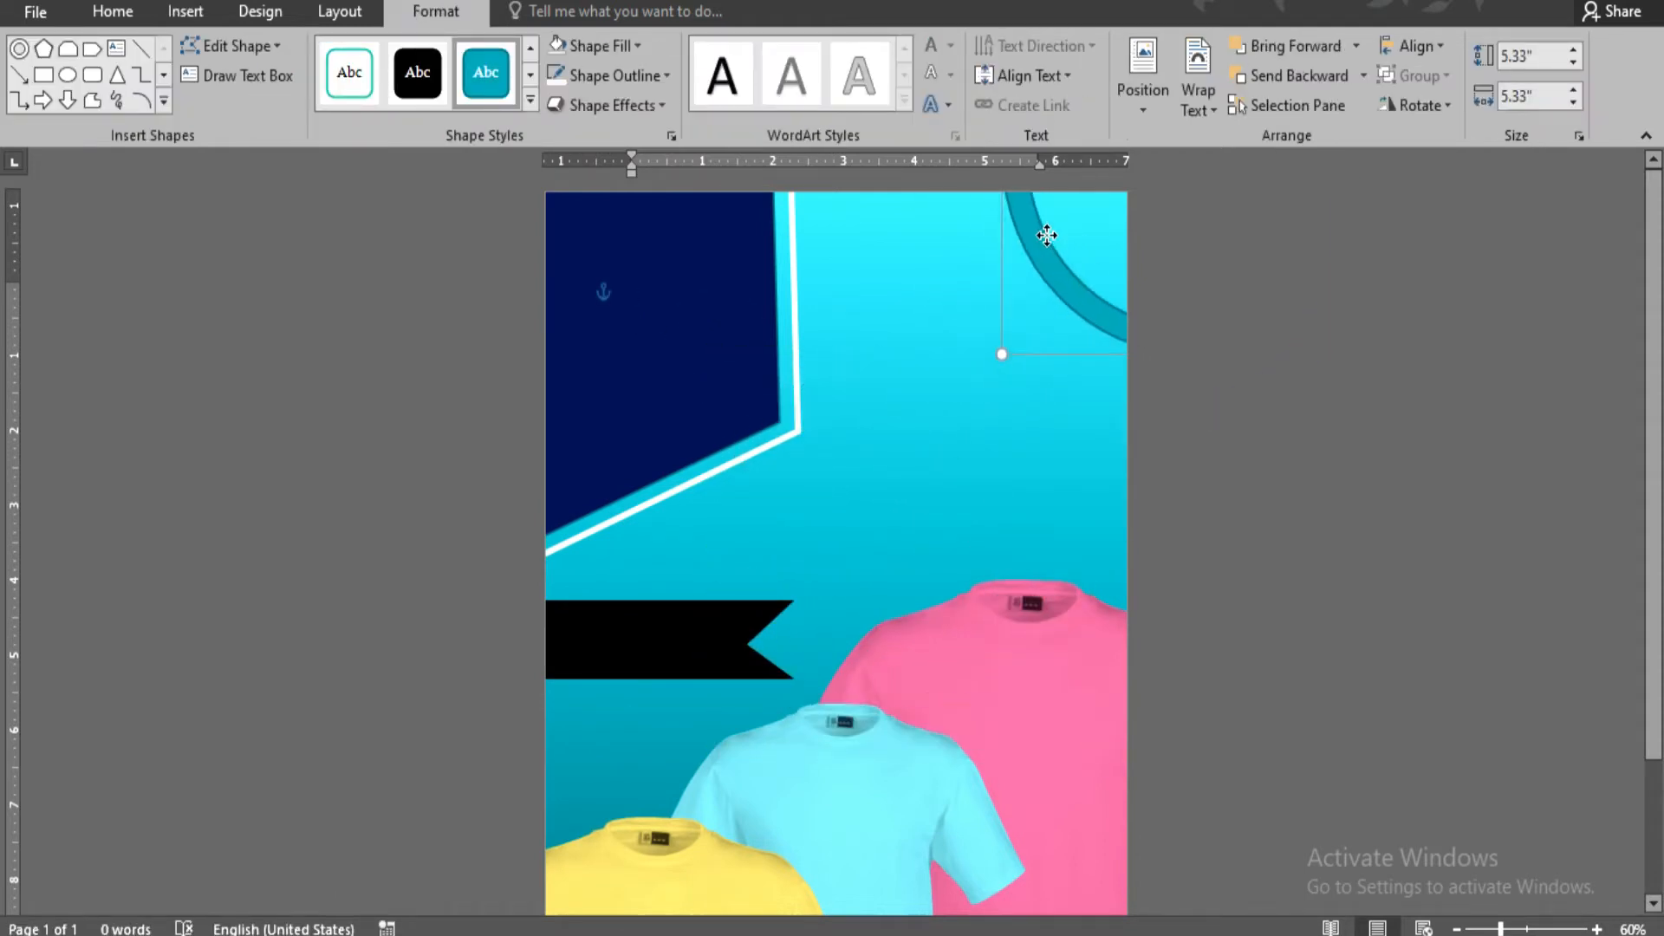
left_click(417, 72)
left_click(1384, 504)
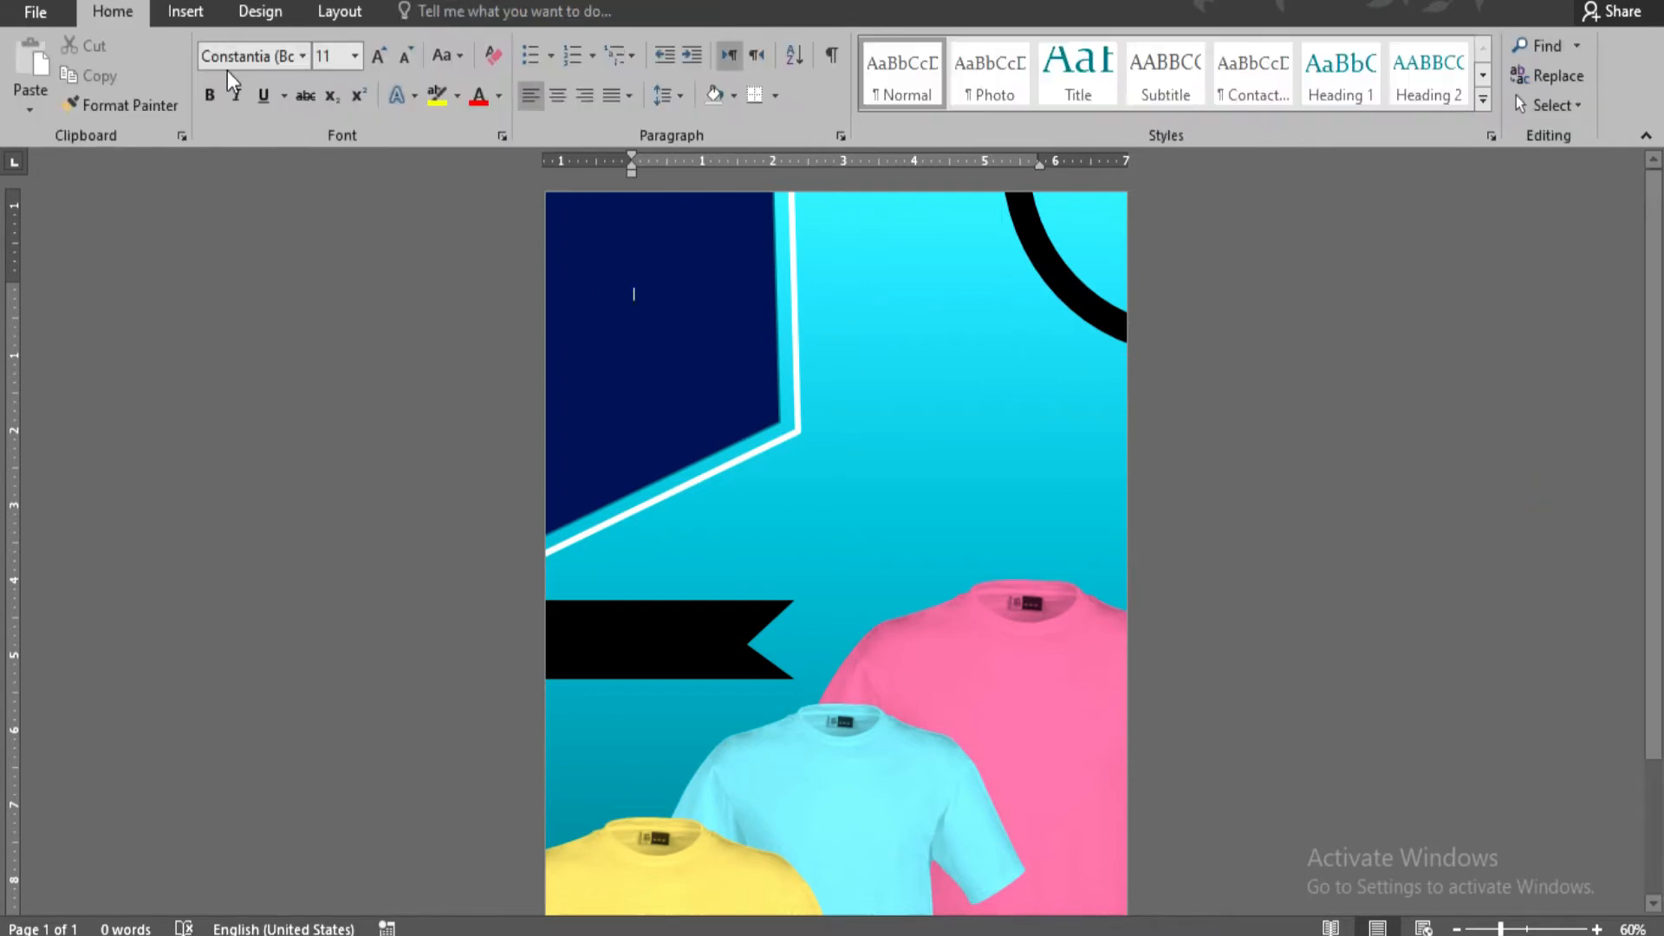
Insert black WordArt reading BIG just right of the dark blue shape.
left_click(202, 17)
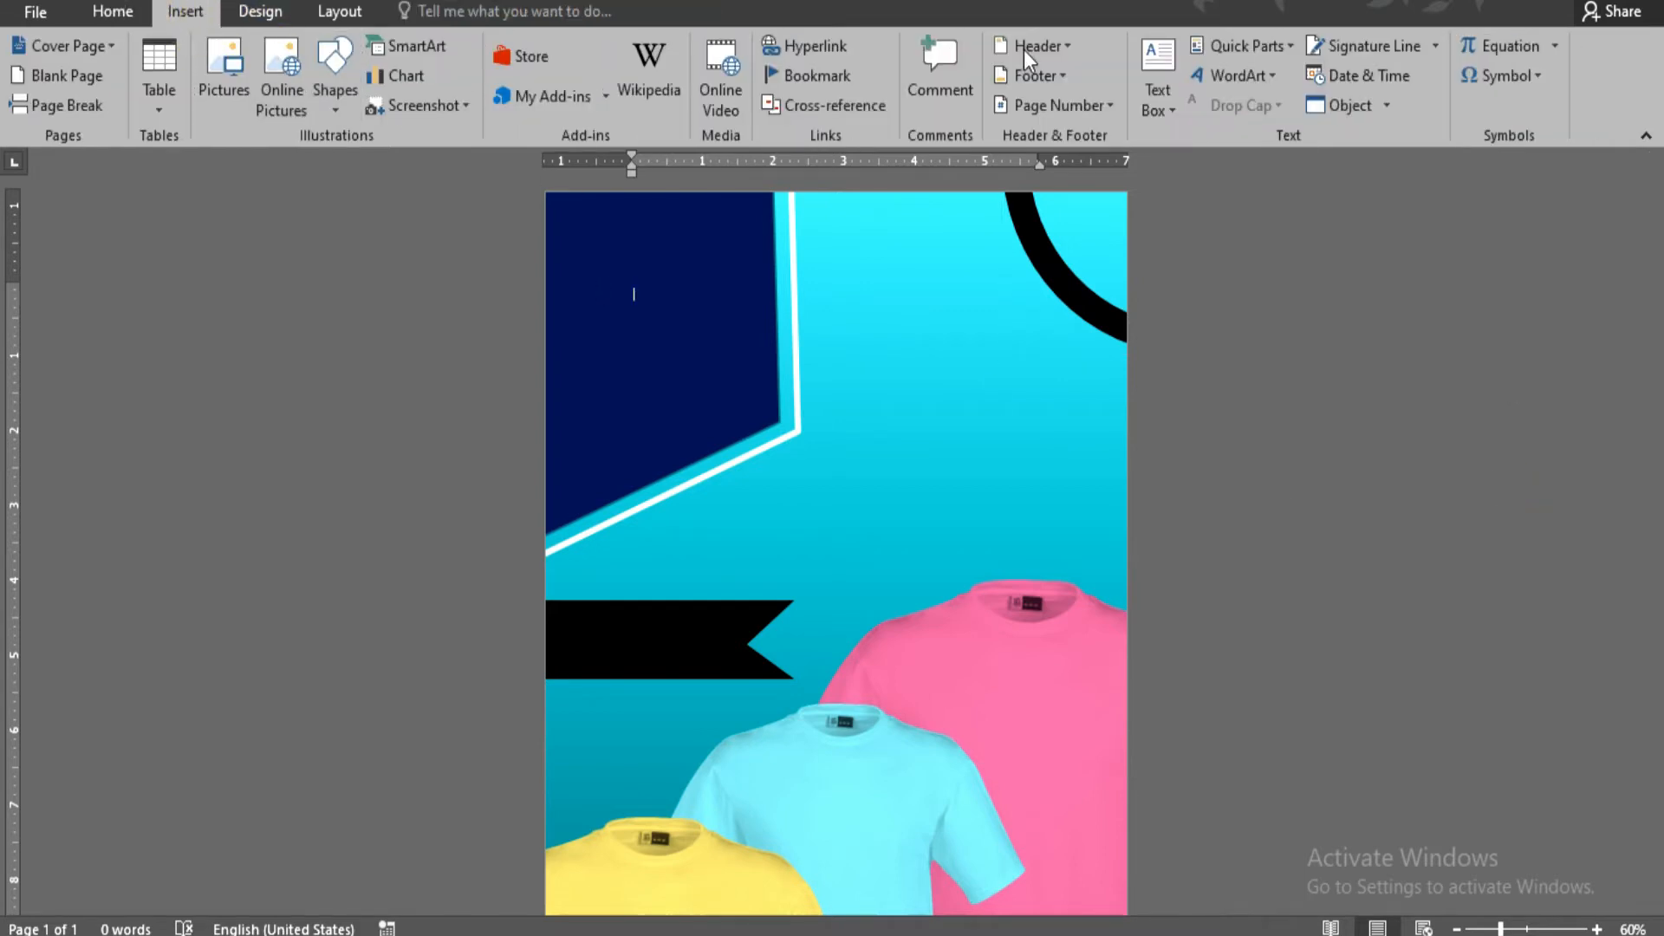
left_click(1238, 76)
left_click(1219, 130)
left_click_drag(784, 275, 754, 315)
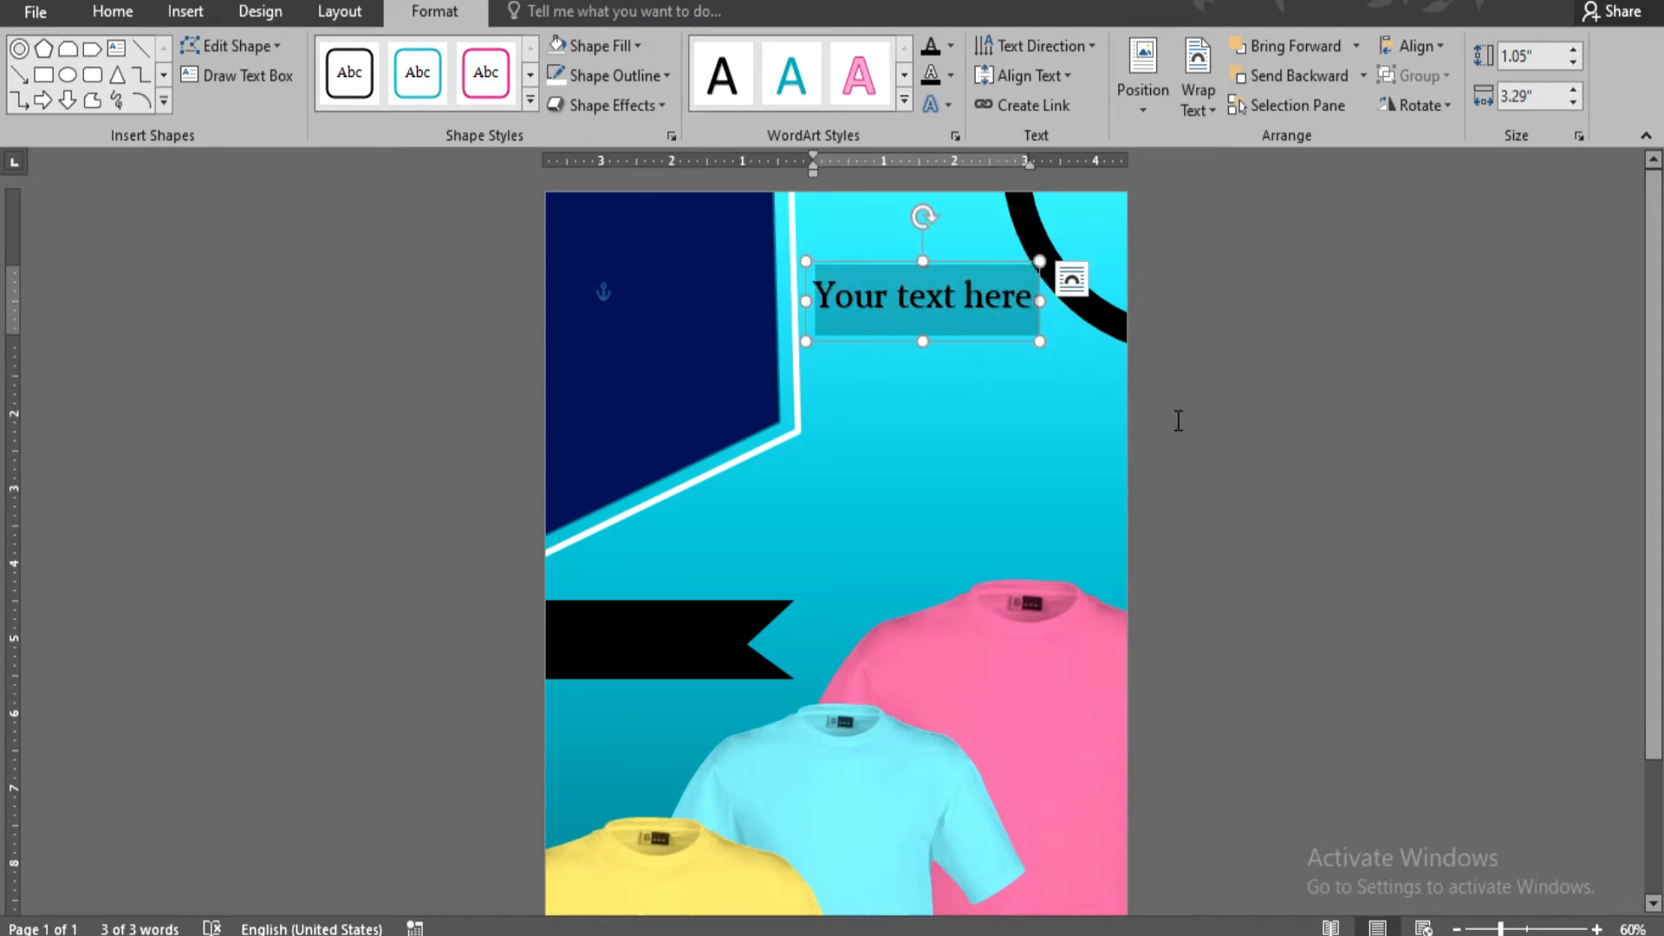
type("BIG")
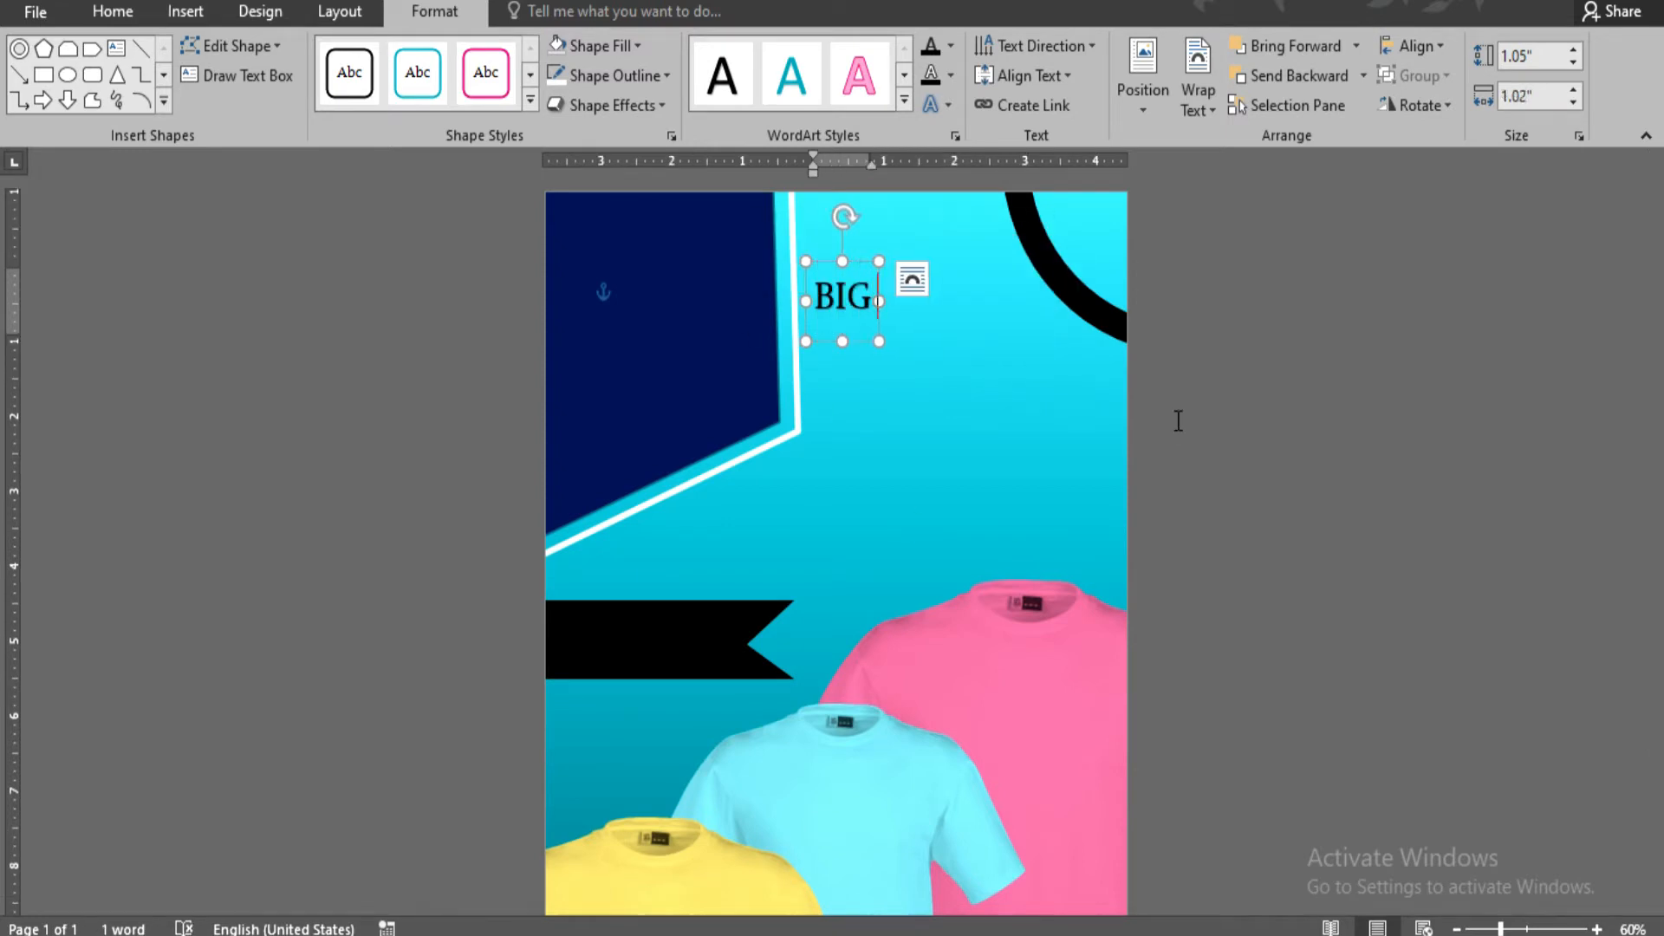
Enlarge the BIG text to 110 pt.
key("ctrl+bracketright")
key("ctrl+bracketright")
key("ctrl+bracketright")
key("ctrl+bracketright")
key("ctrl+bracketright")
key("ctrl+bracketright")
key("ctrl+bracketright")
key("ctrl+bracketright")
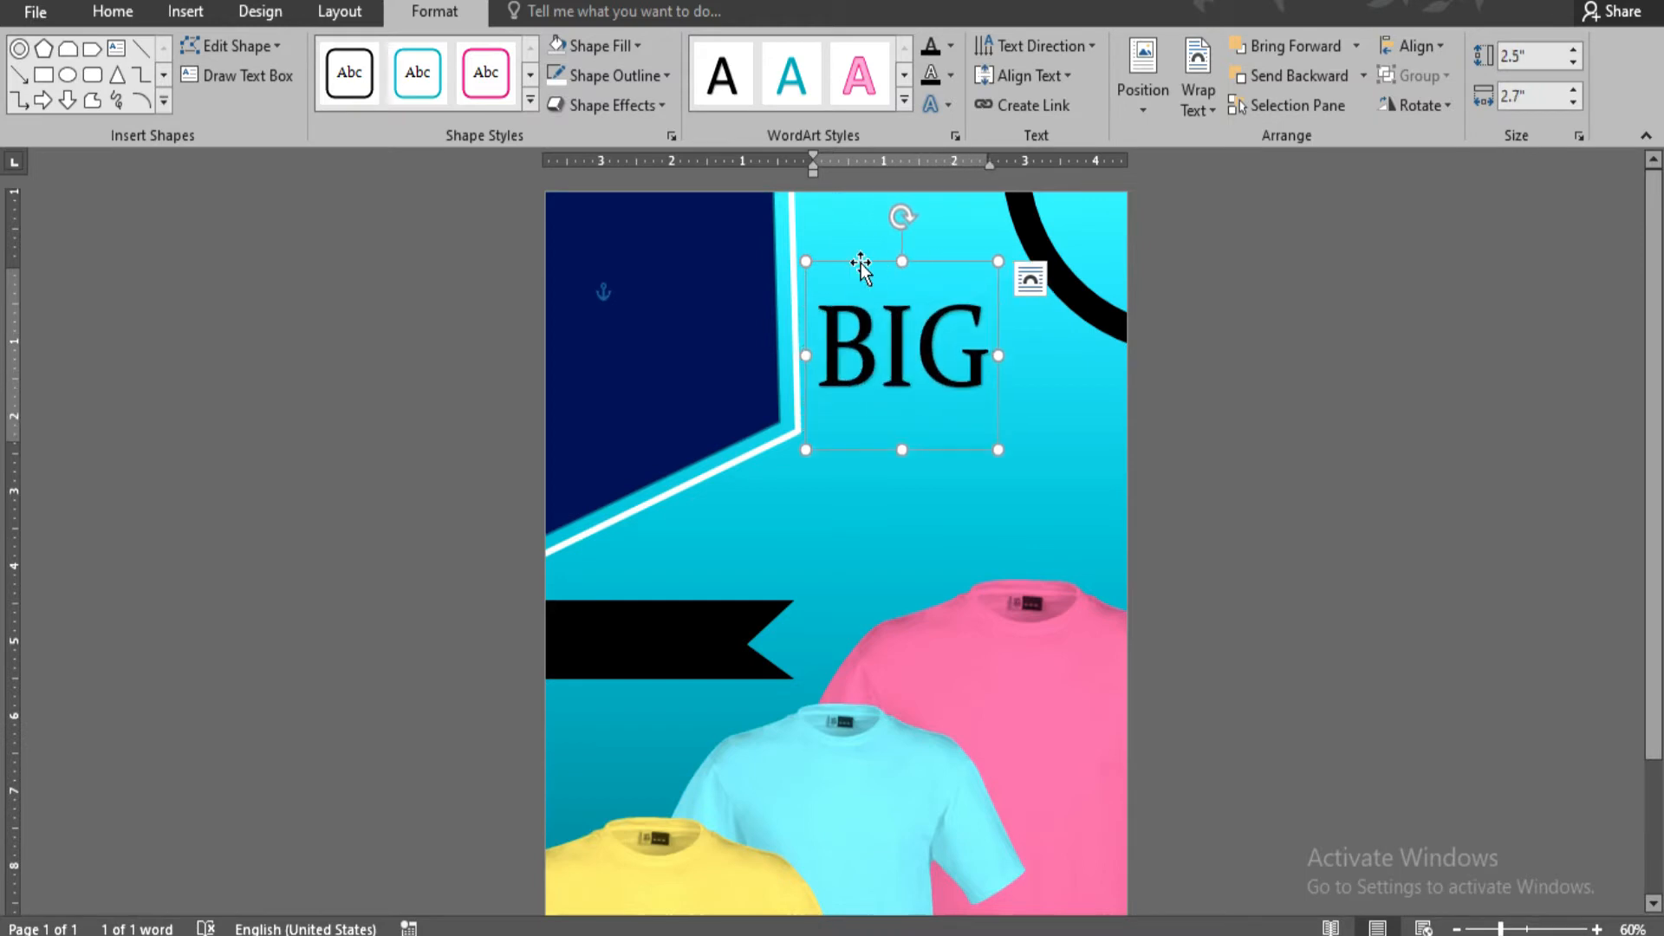
Set the BIG text's font to Arial Black and place it near the page top beside the white outline.
left_click(113, 11)
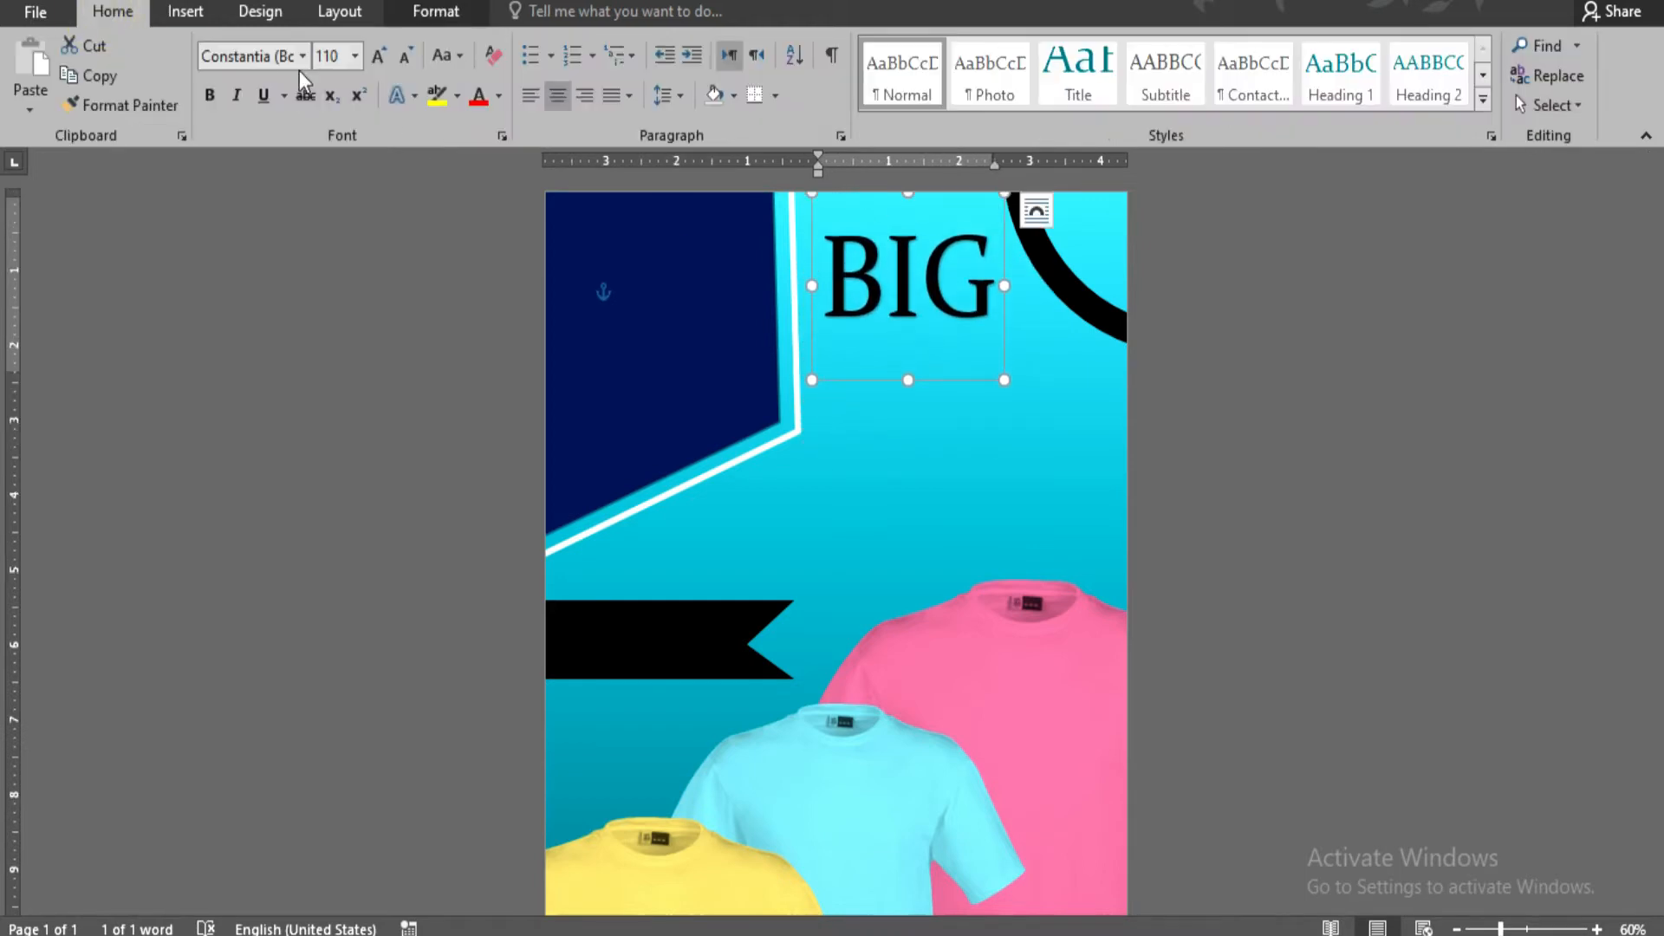
left_click(302, 55)
left_click(285, 309)
left_click_drag(971, 403, 953, 403)
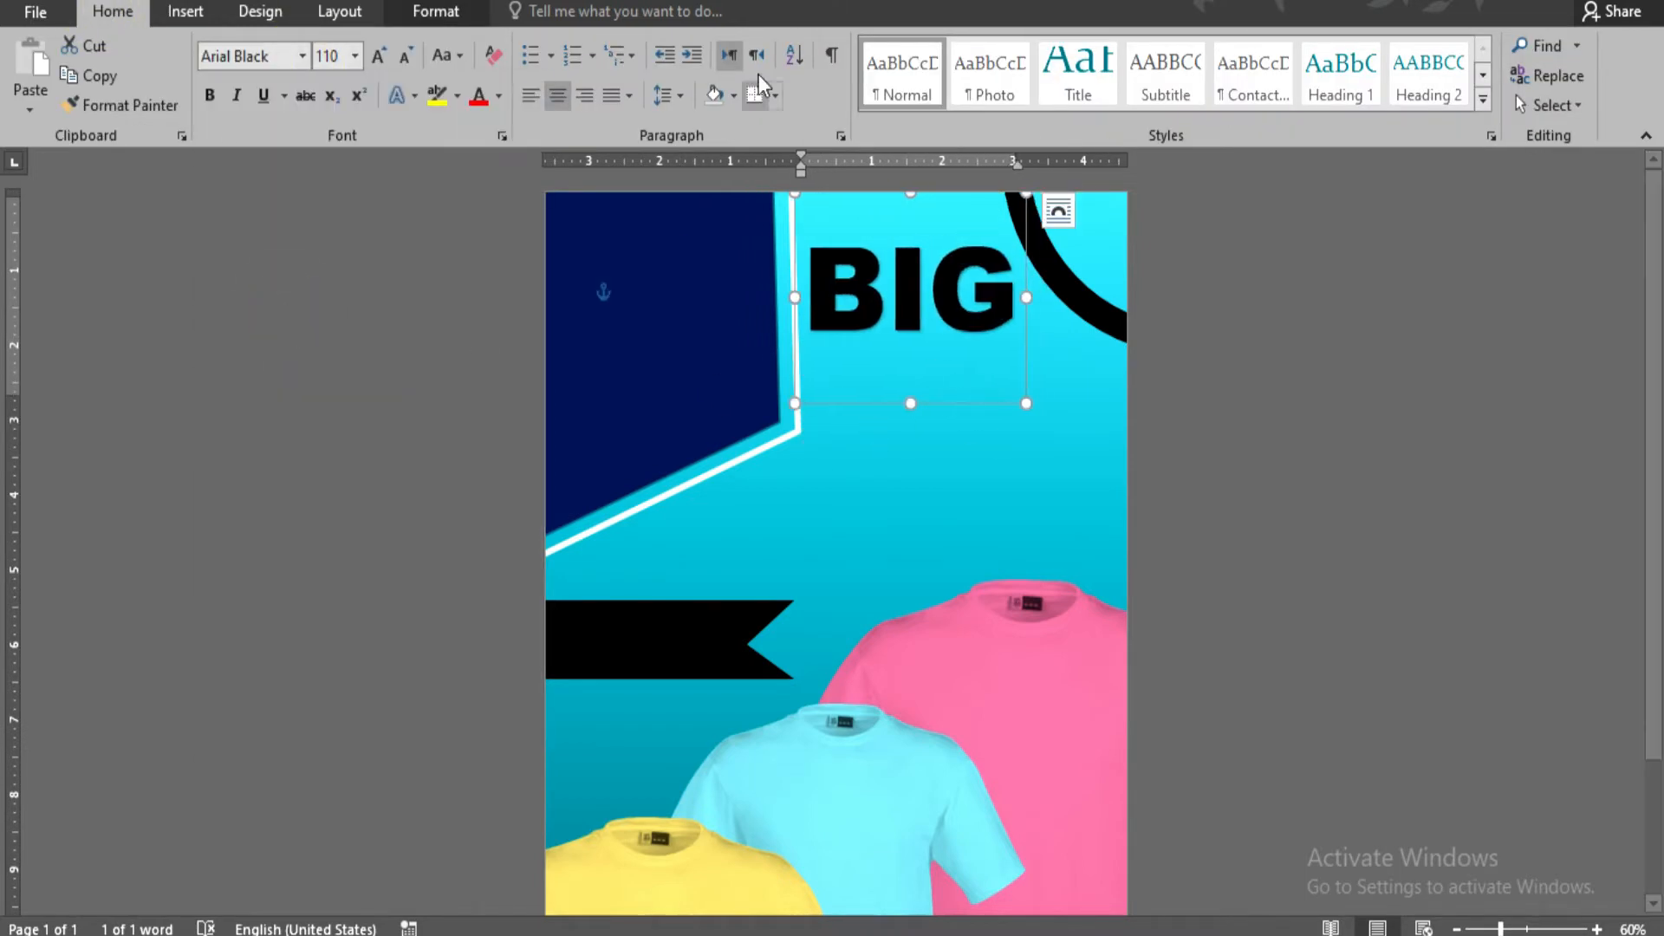
Color the BIG text yellow.
left_click(434, 11)
left_click(949, 45)
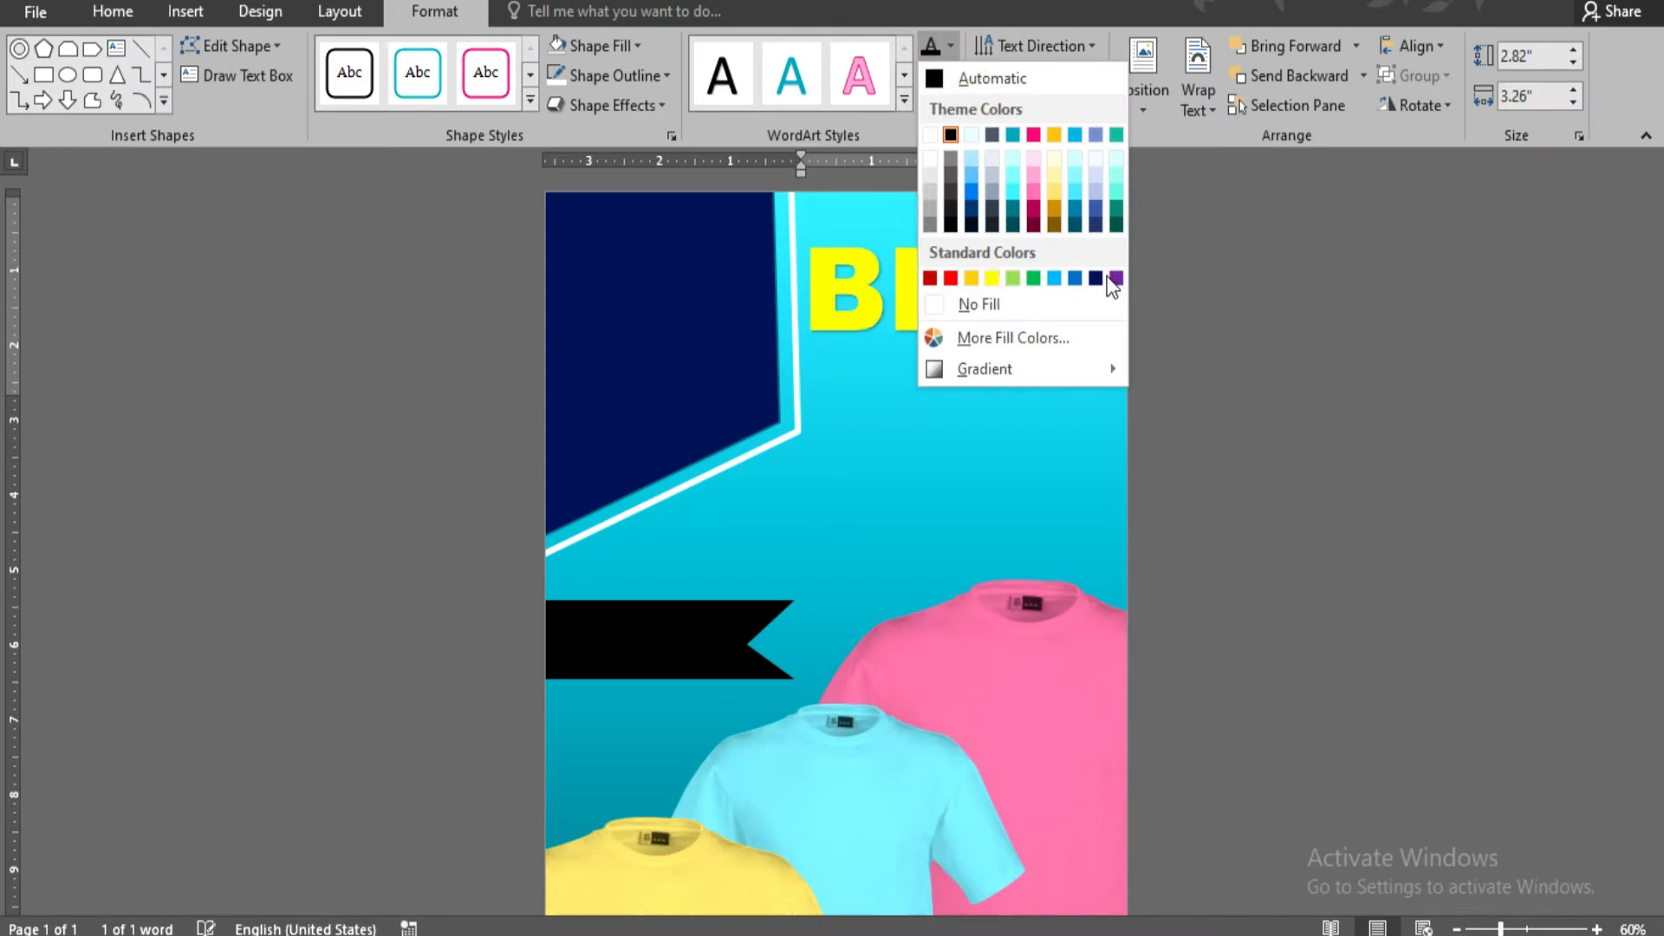
left_click(930, 135)
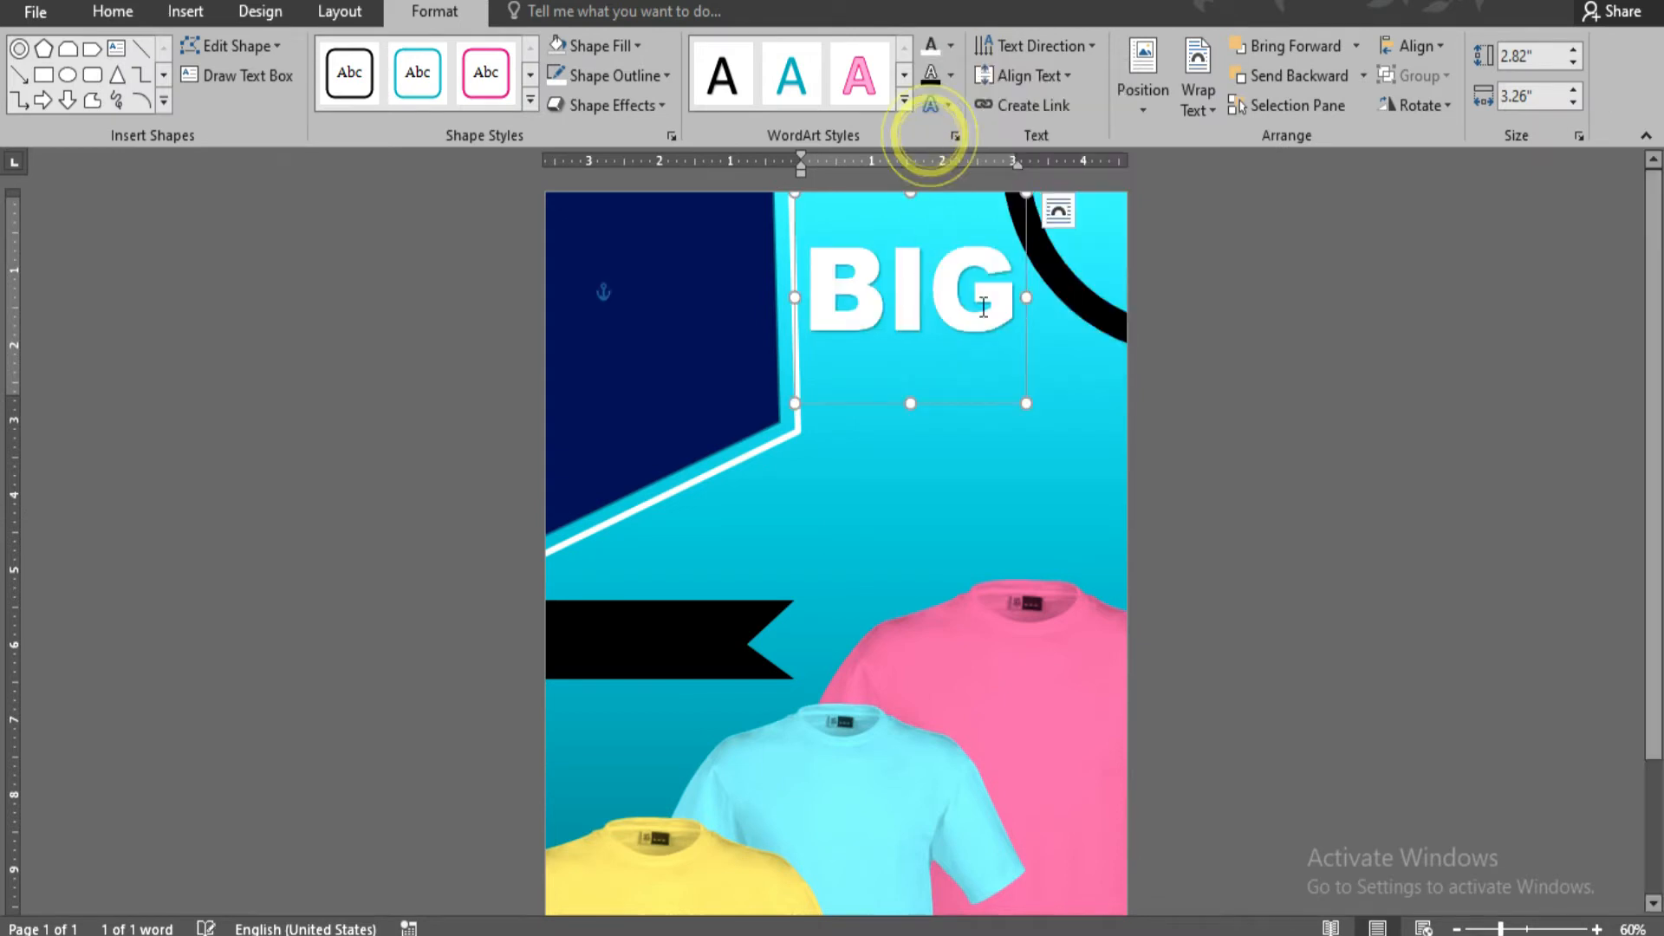
left_click(950, 45)
left_click(988, 275)
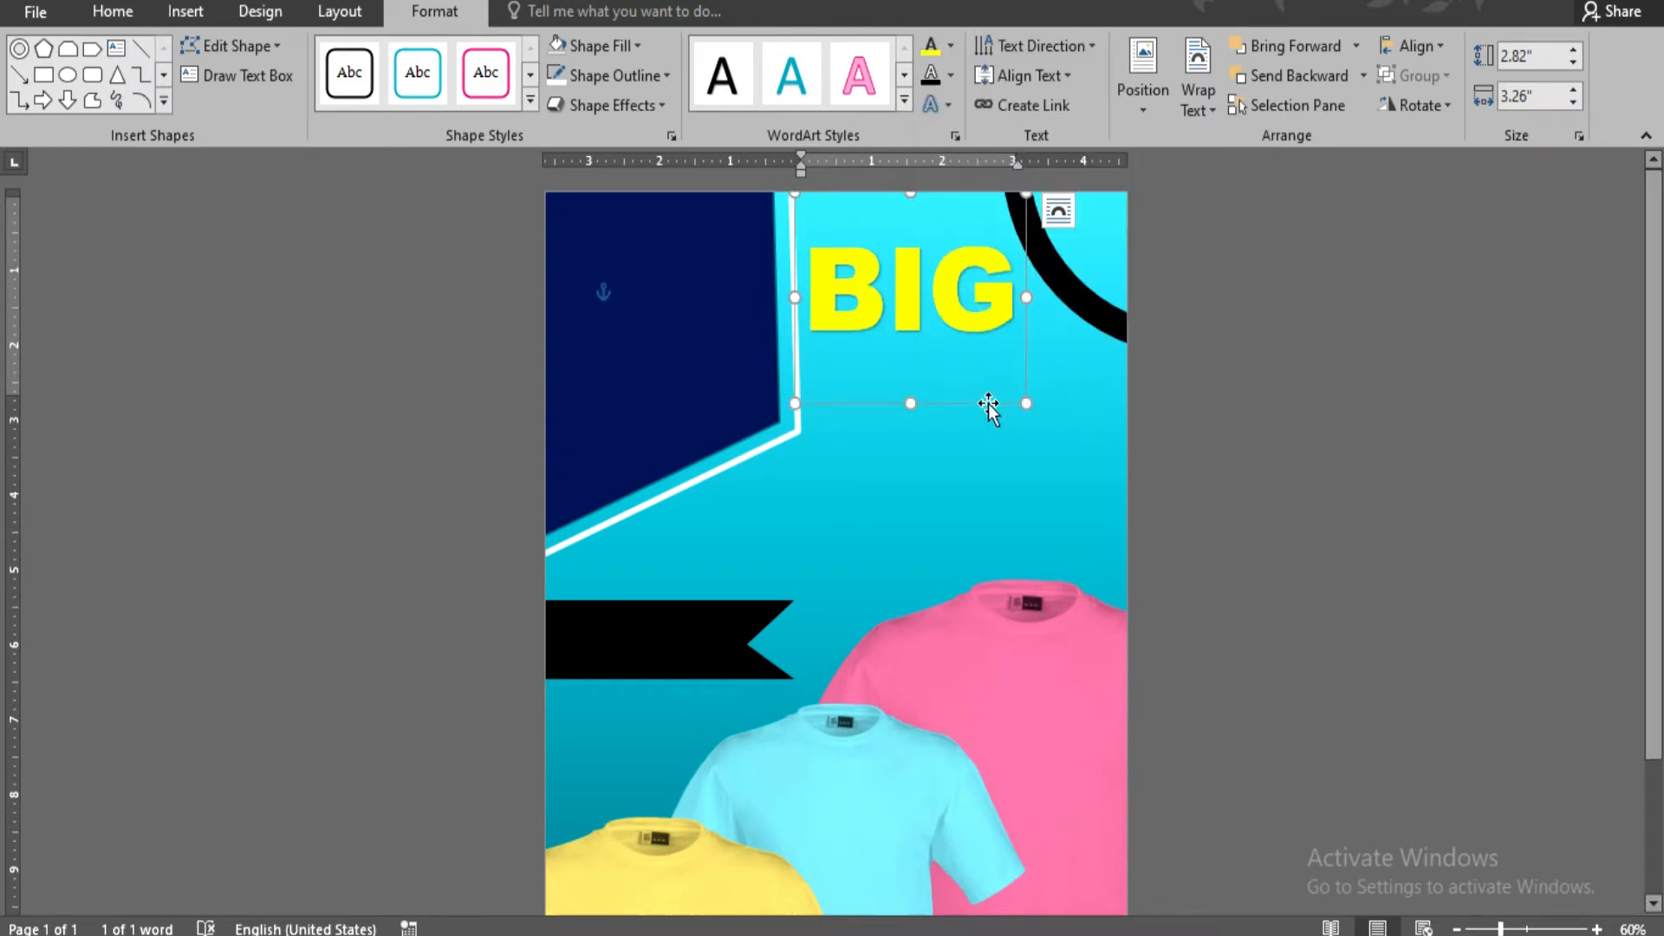
Duplicate the BIG text below itself and reword it as SALE in uppercase Brush Script MT.
left_click_drag(989, 405, 845, 500)
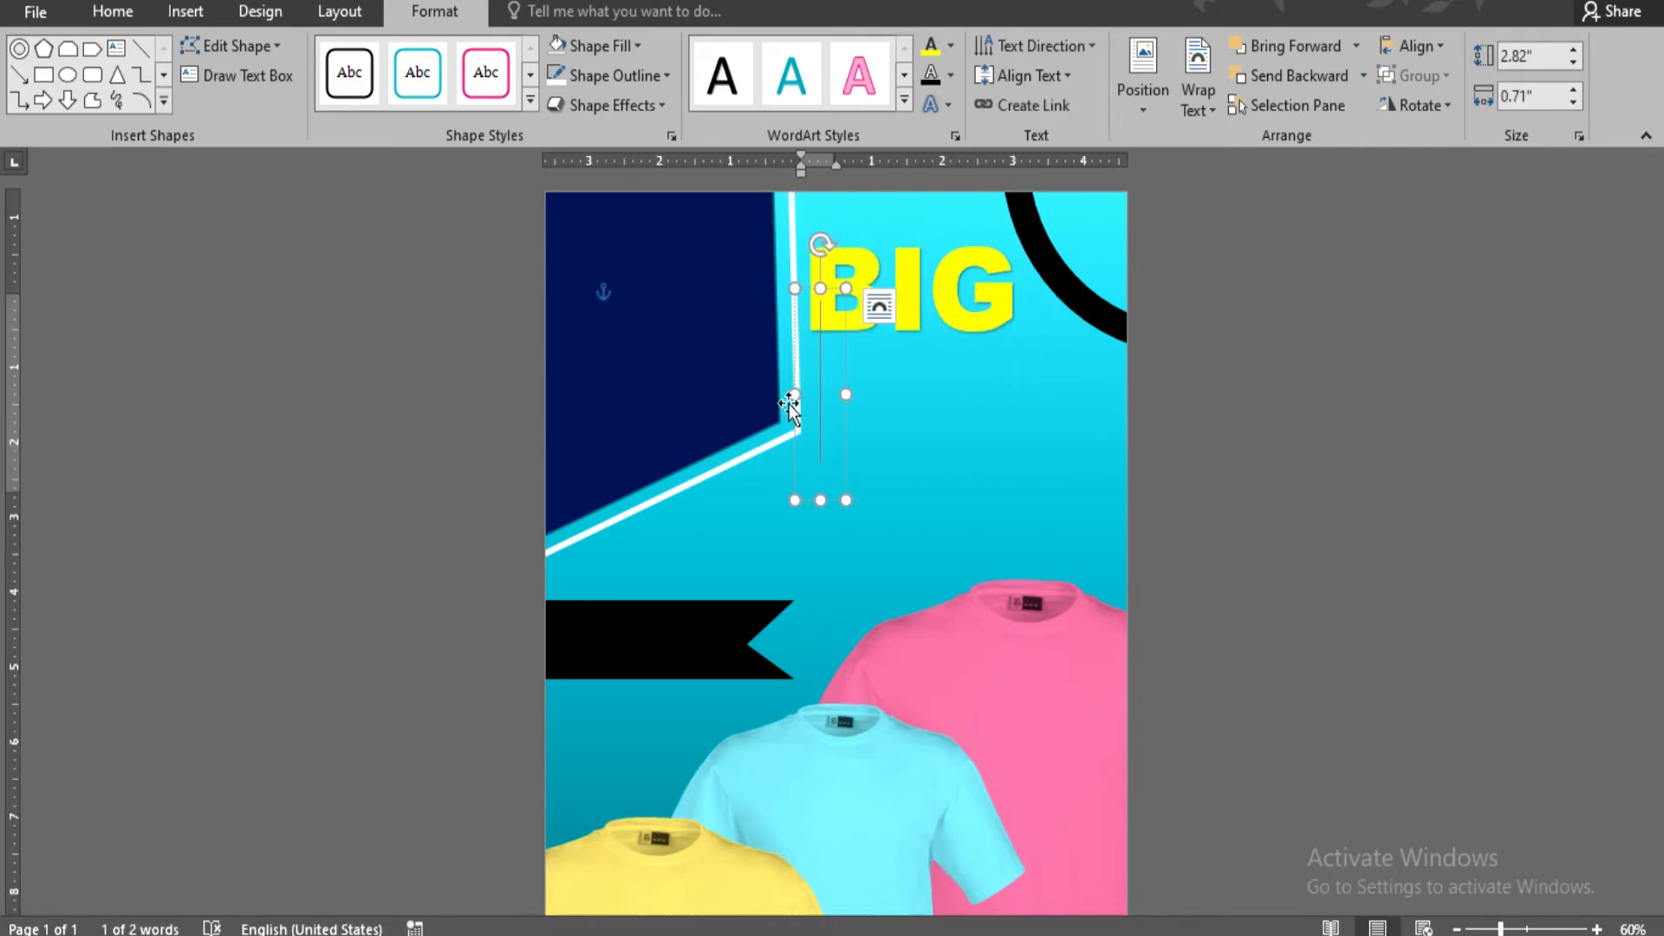
left_click_drag(877, 395, 1111, 394)
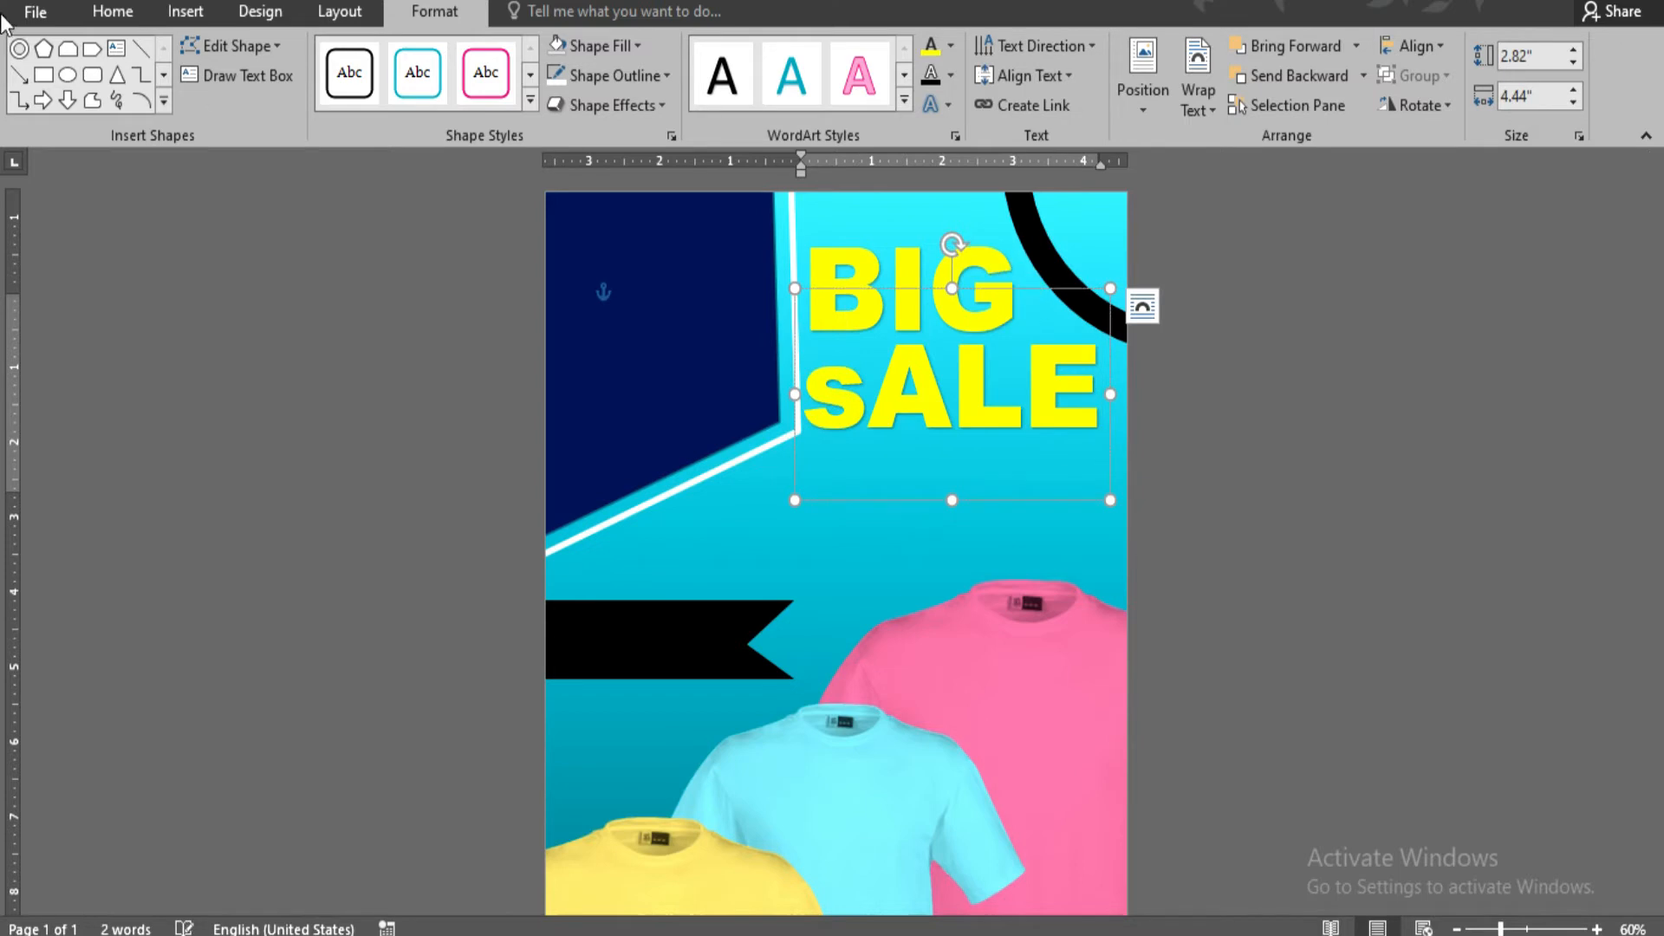
left_click(112, 11)
left_click(300, 59)
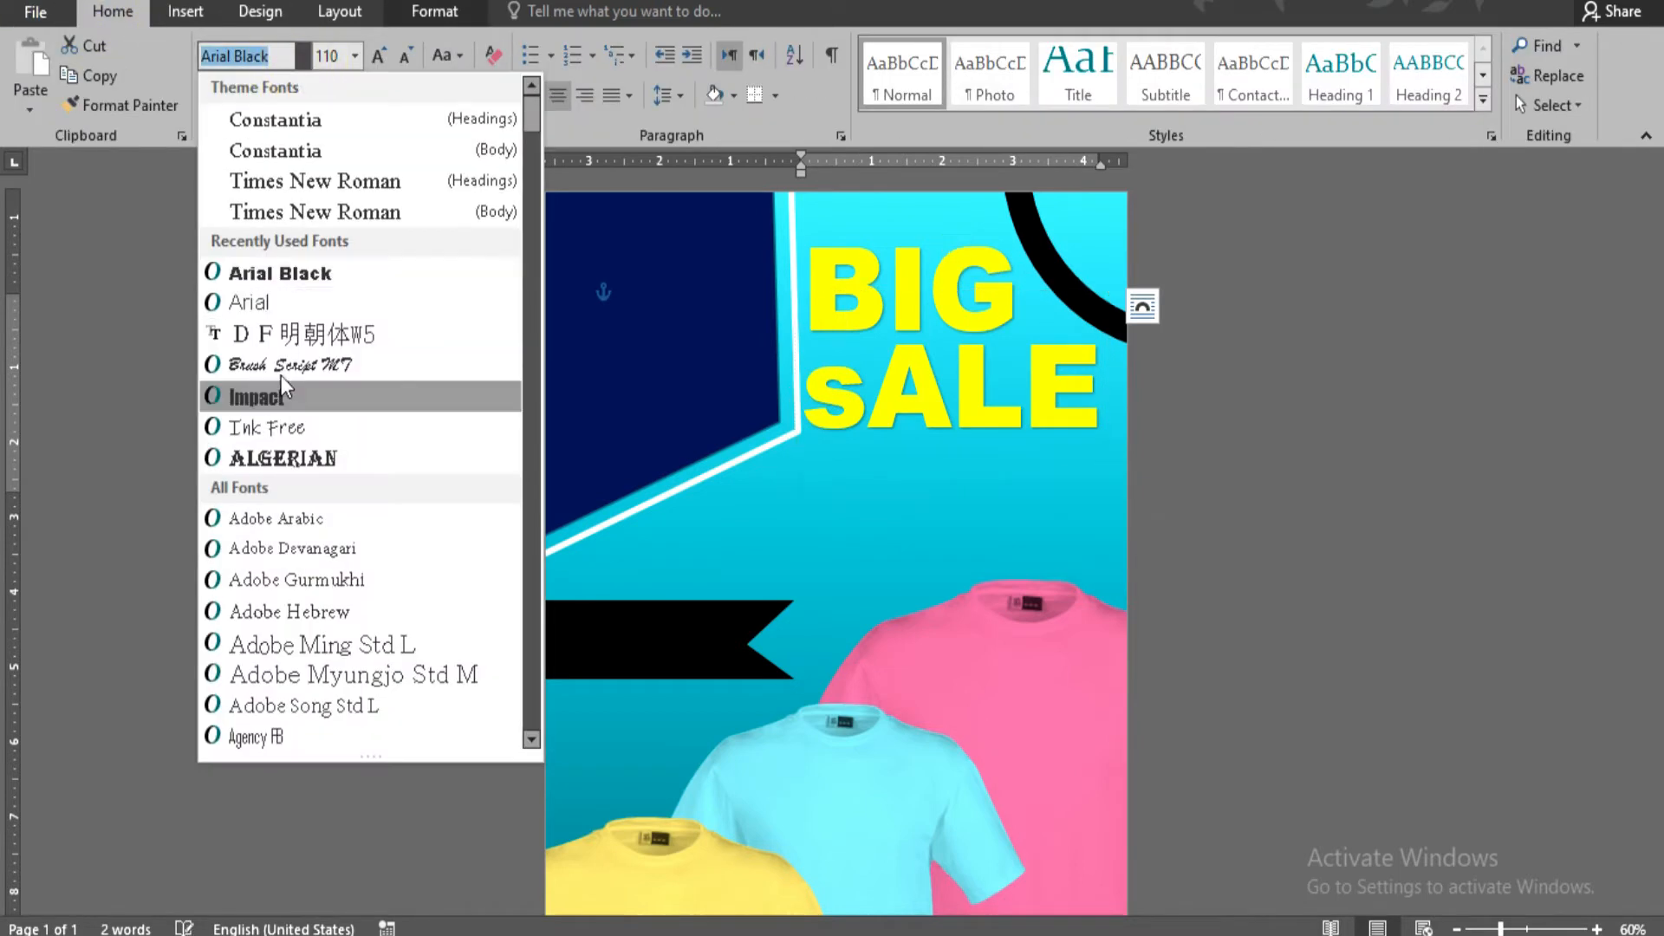
left_click(310, 378)
left_click(445, 61)
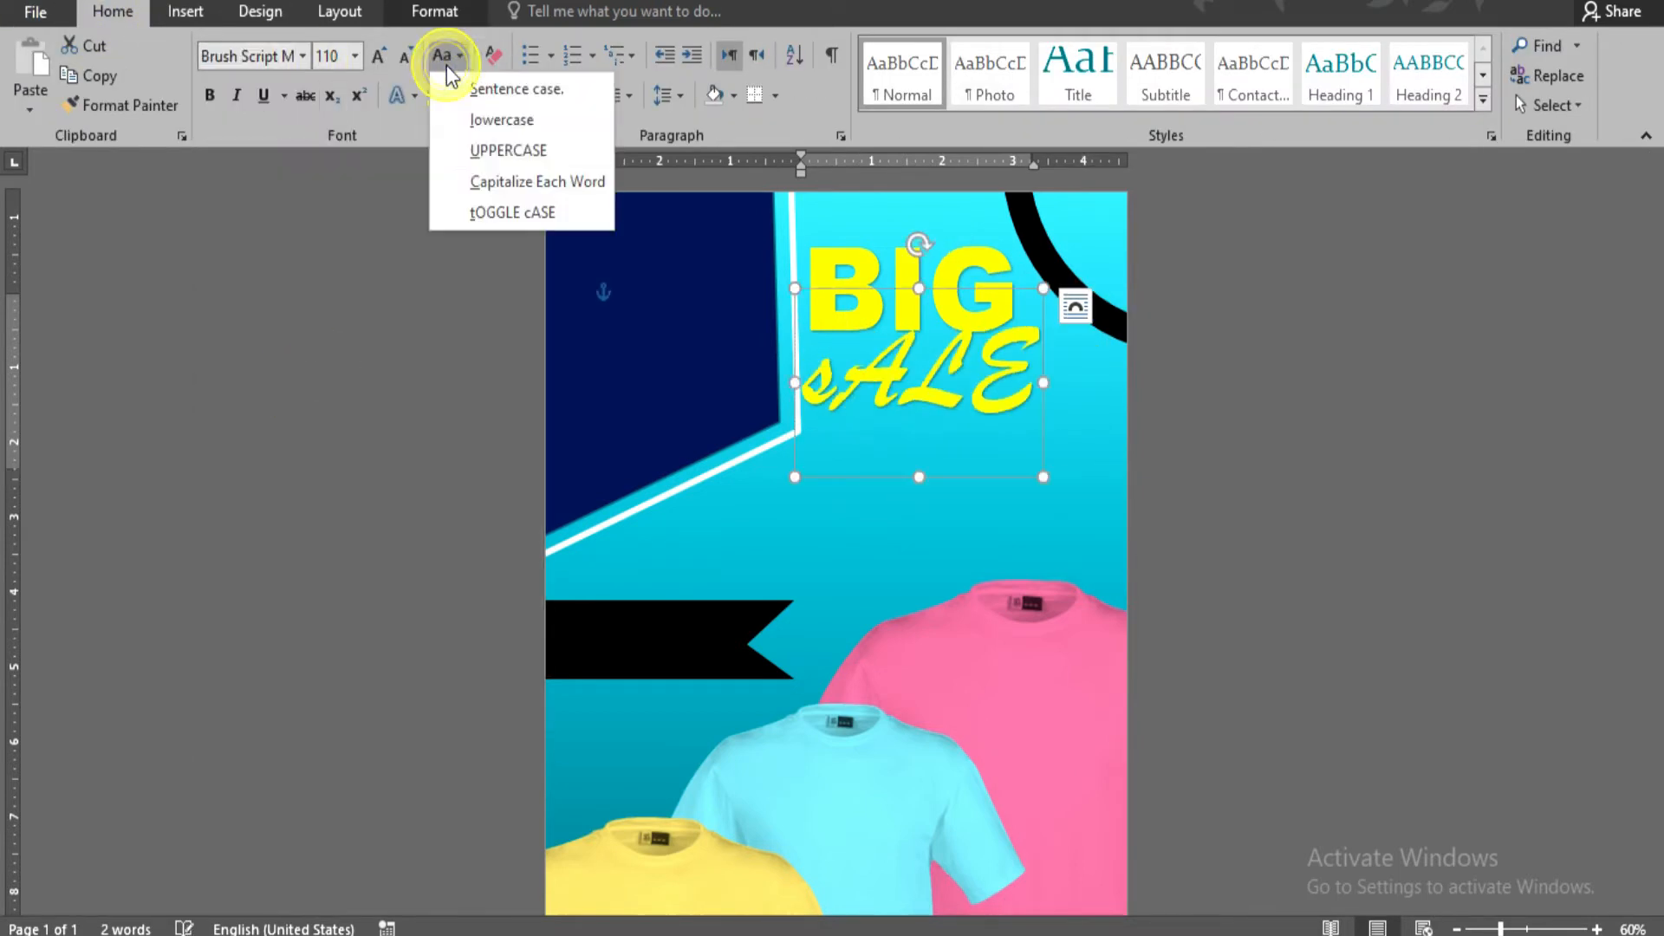
left_click(480, 149)
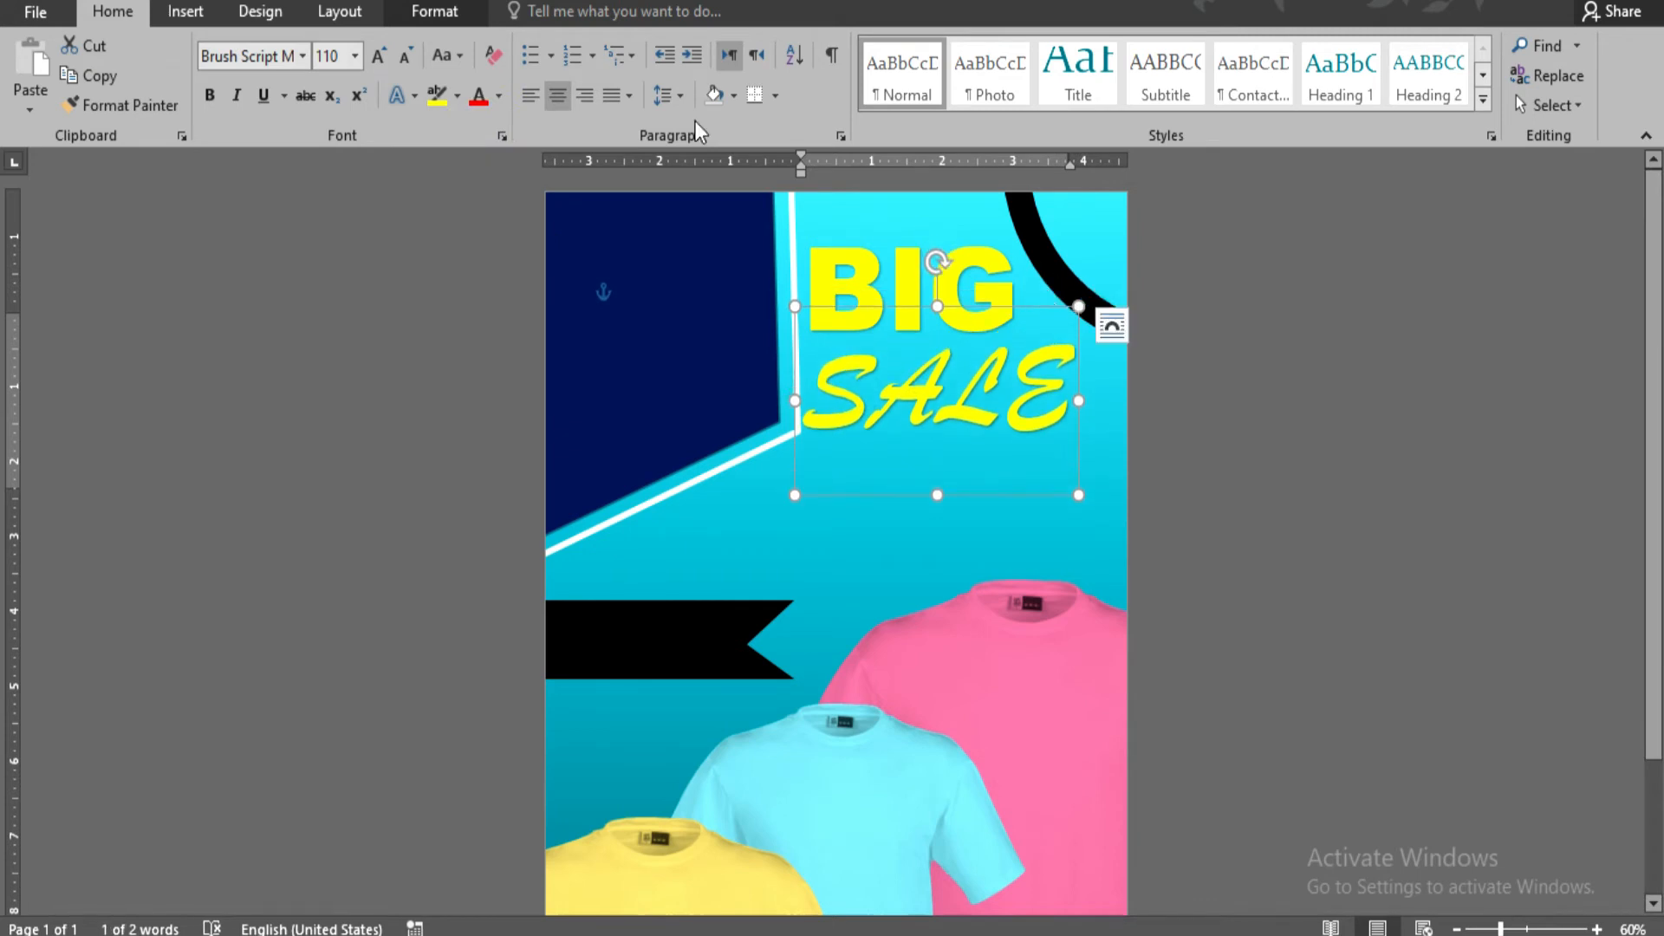
Apply the black WordArt style to SALE and resize its box to about 2.66" by 4.28" under BIG.
left_click(434, 11)
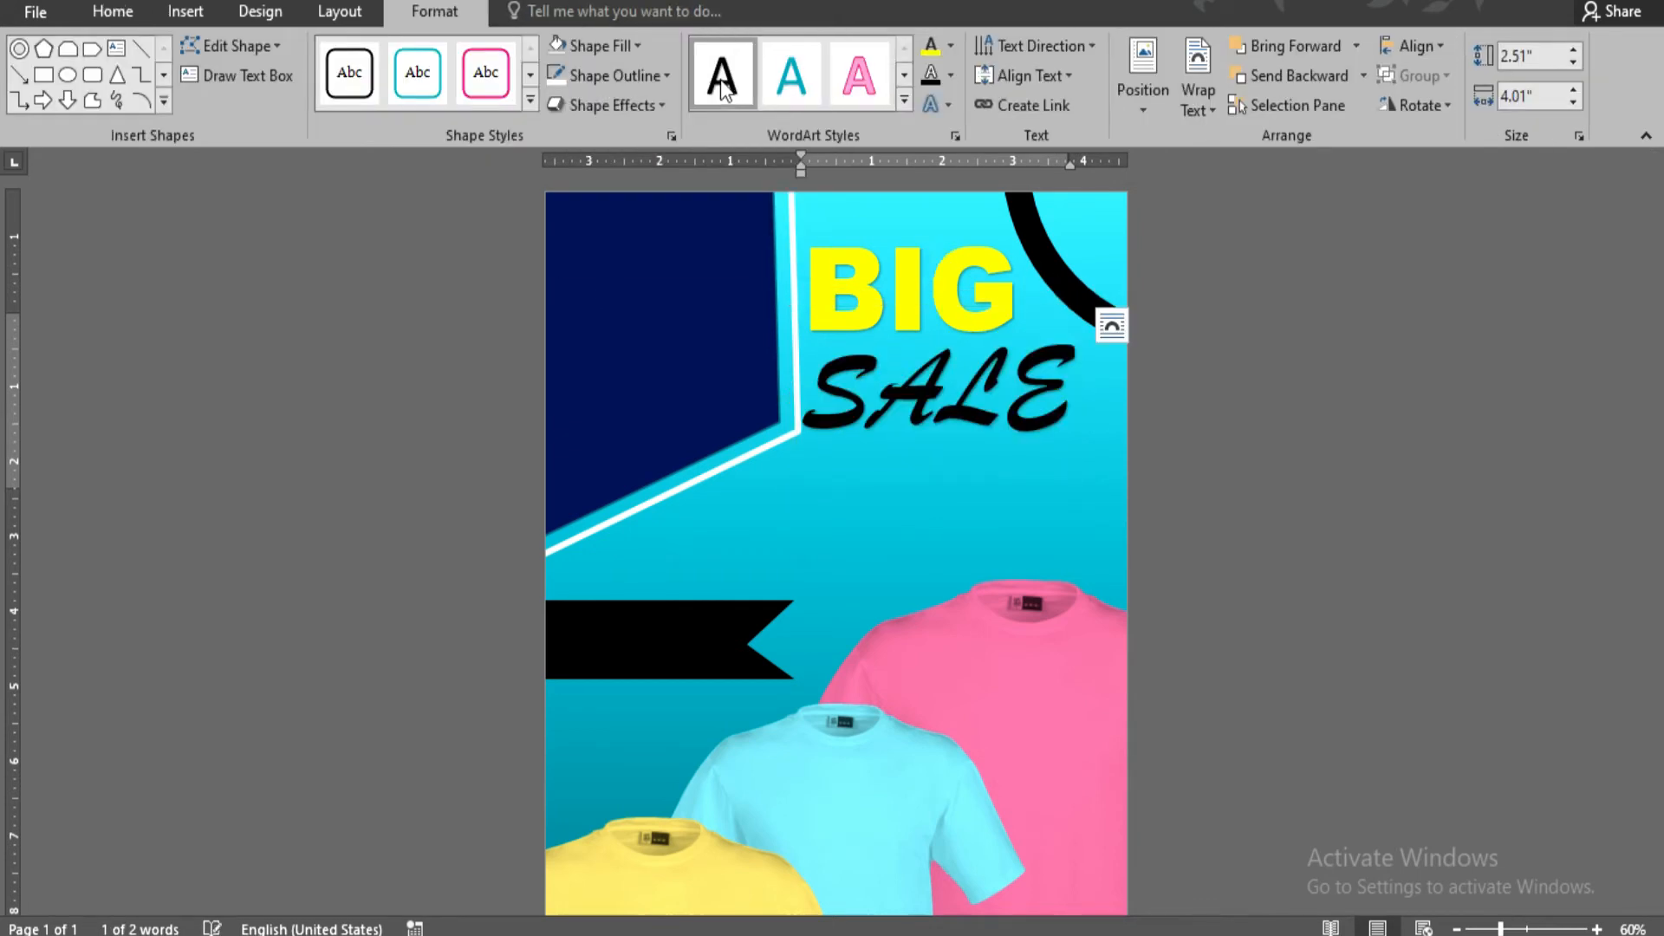
left_click_drag(1078, 495, 1097, 507)
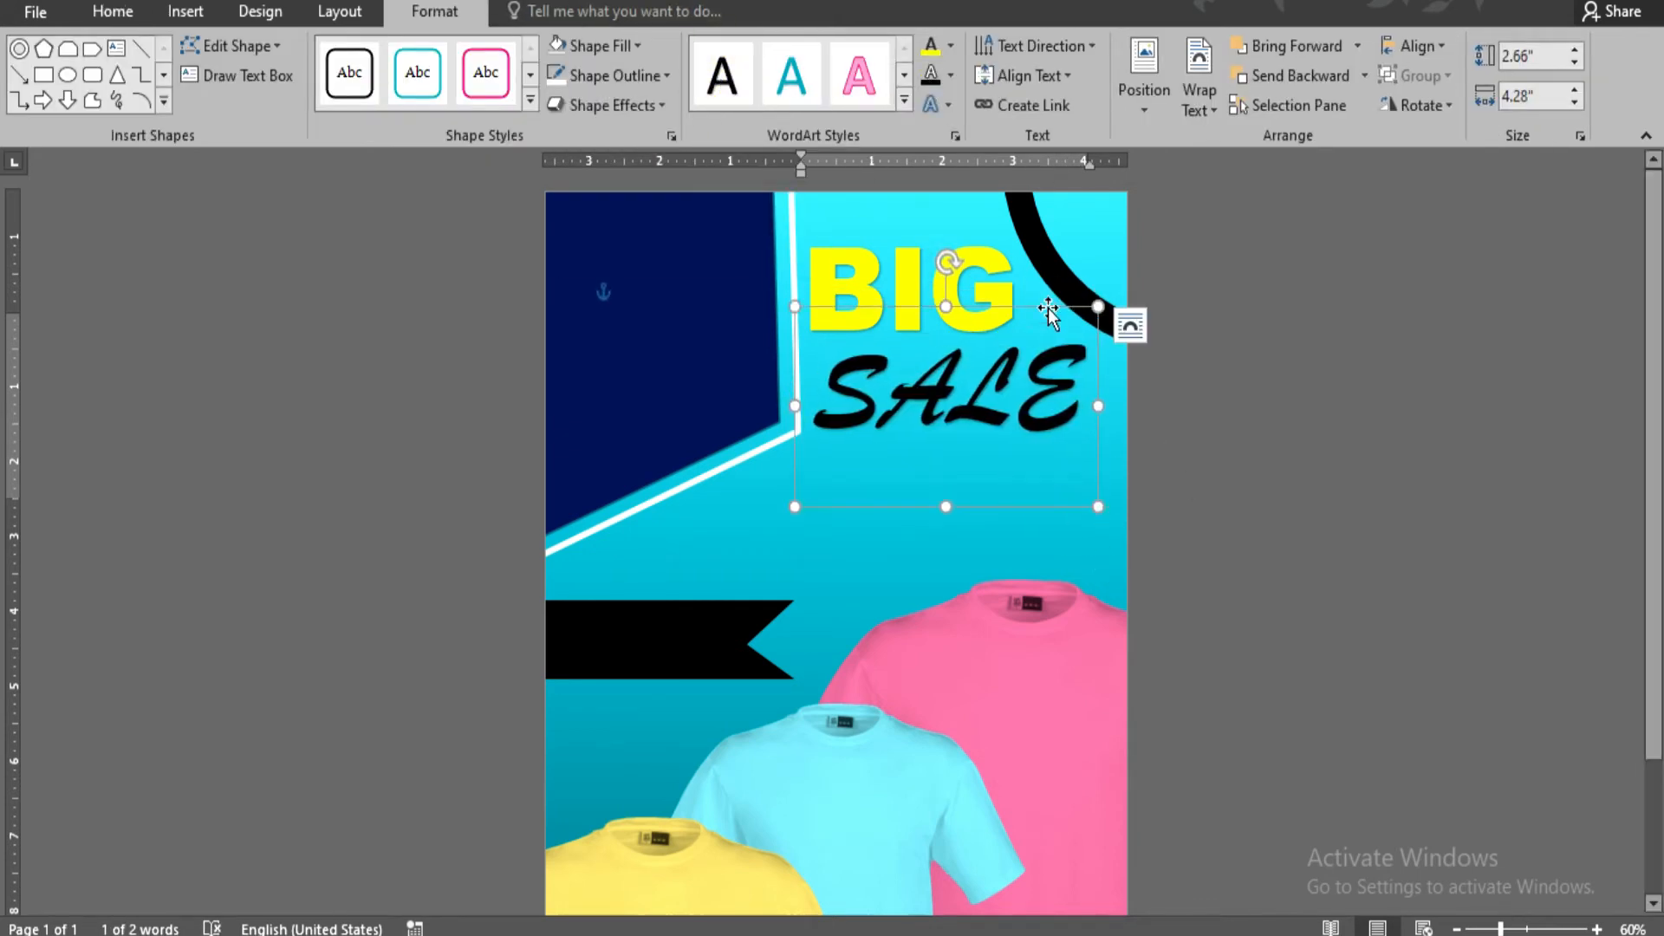
left_click(1289, 494)
Insert black WordArt reading T SHIRT on two lines over the dark blue shape.
left_click(178, 19)
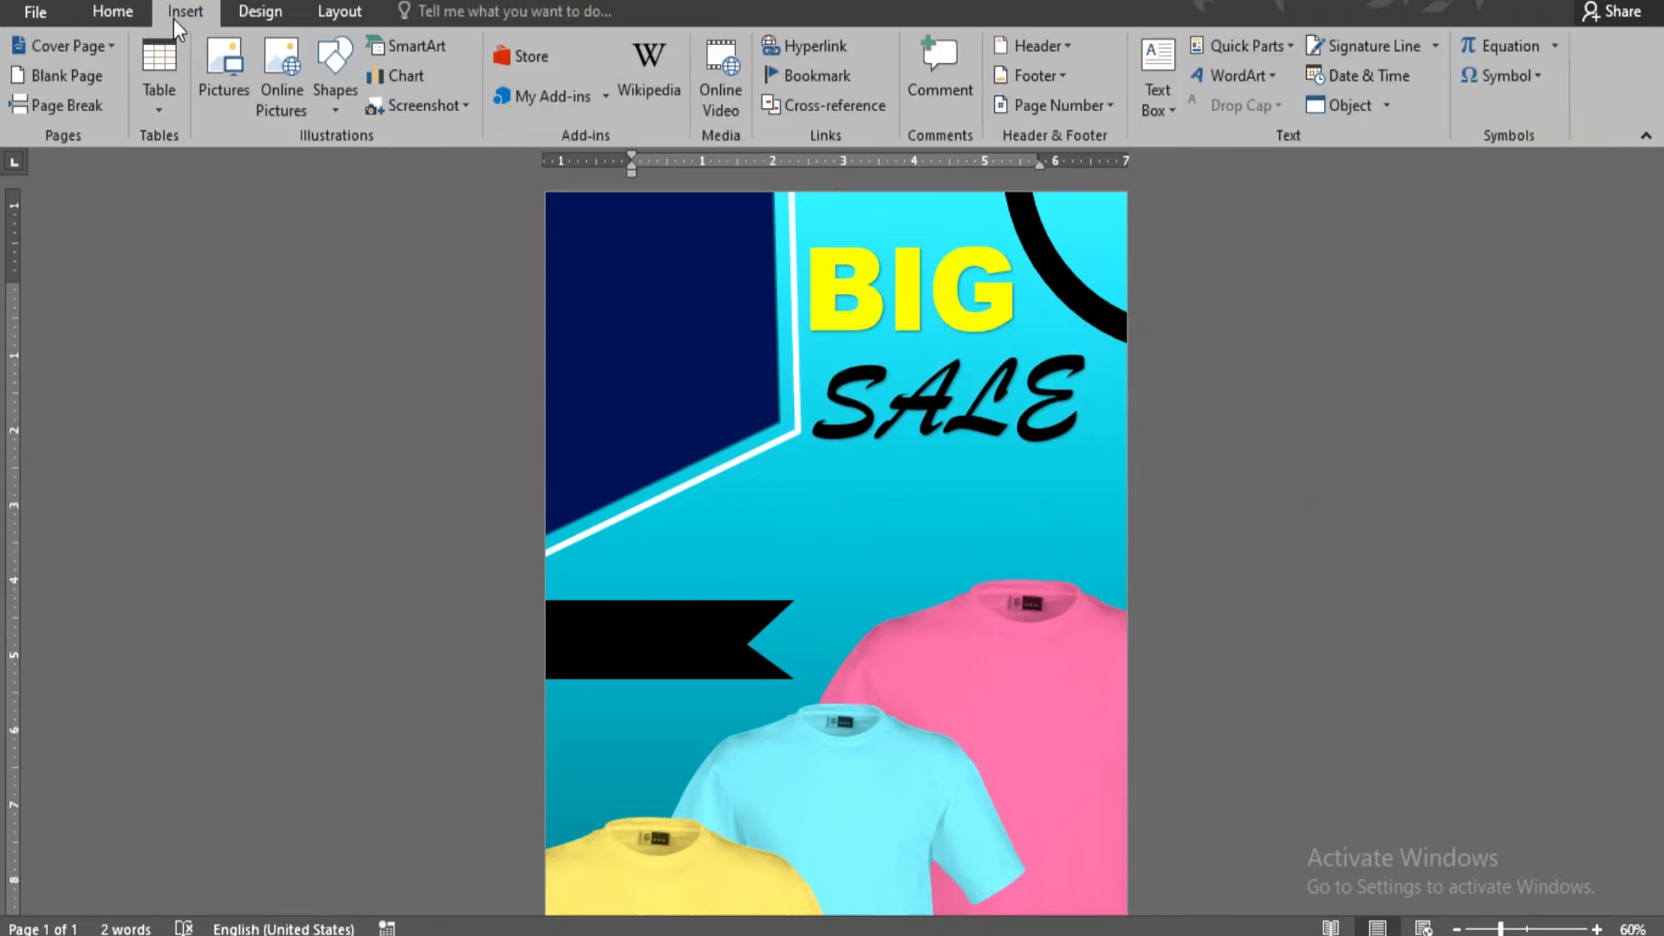
left_click(1238, 75)
left_click(1217, 127)
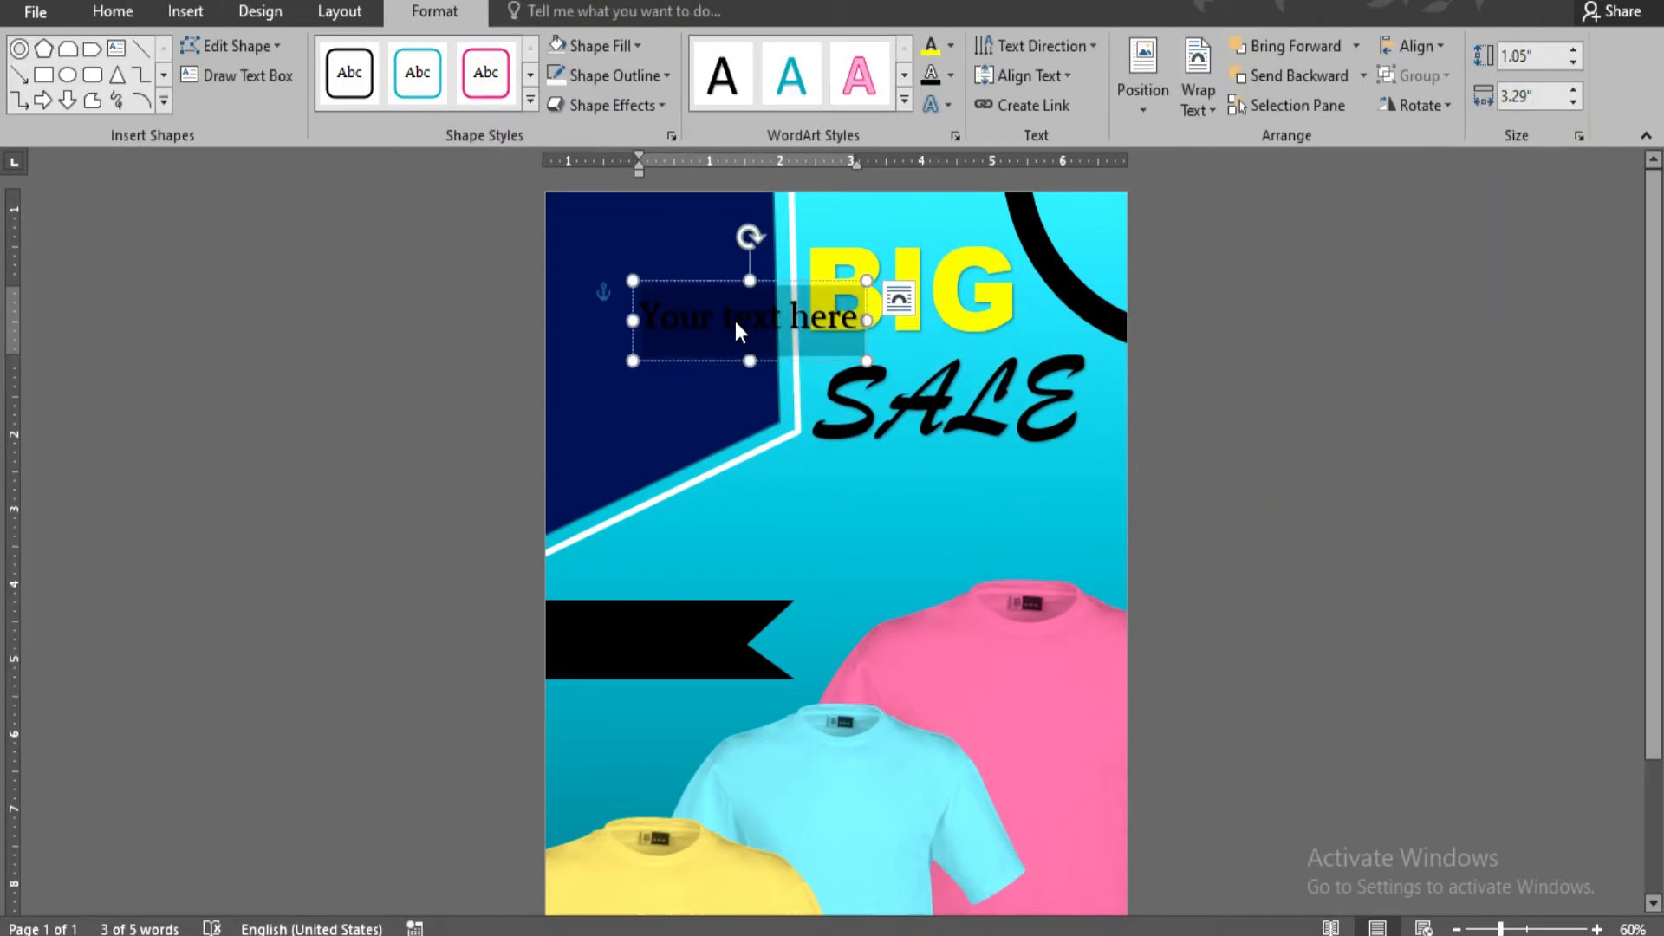
type("t")
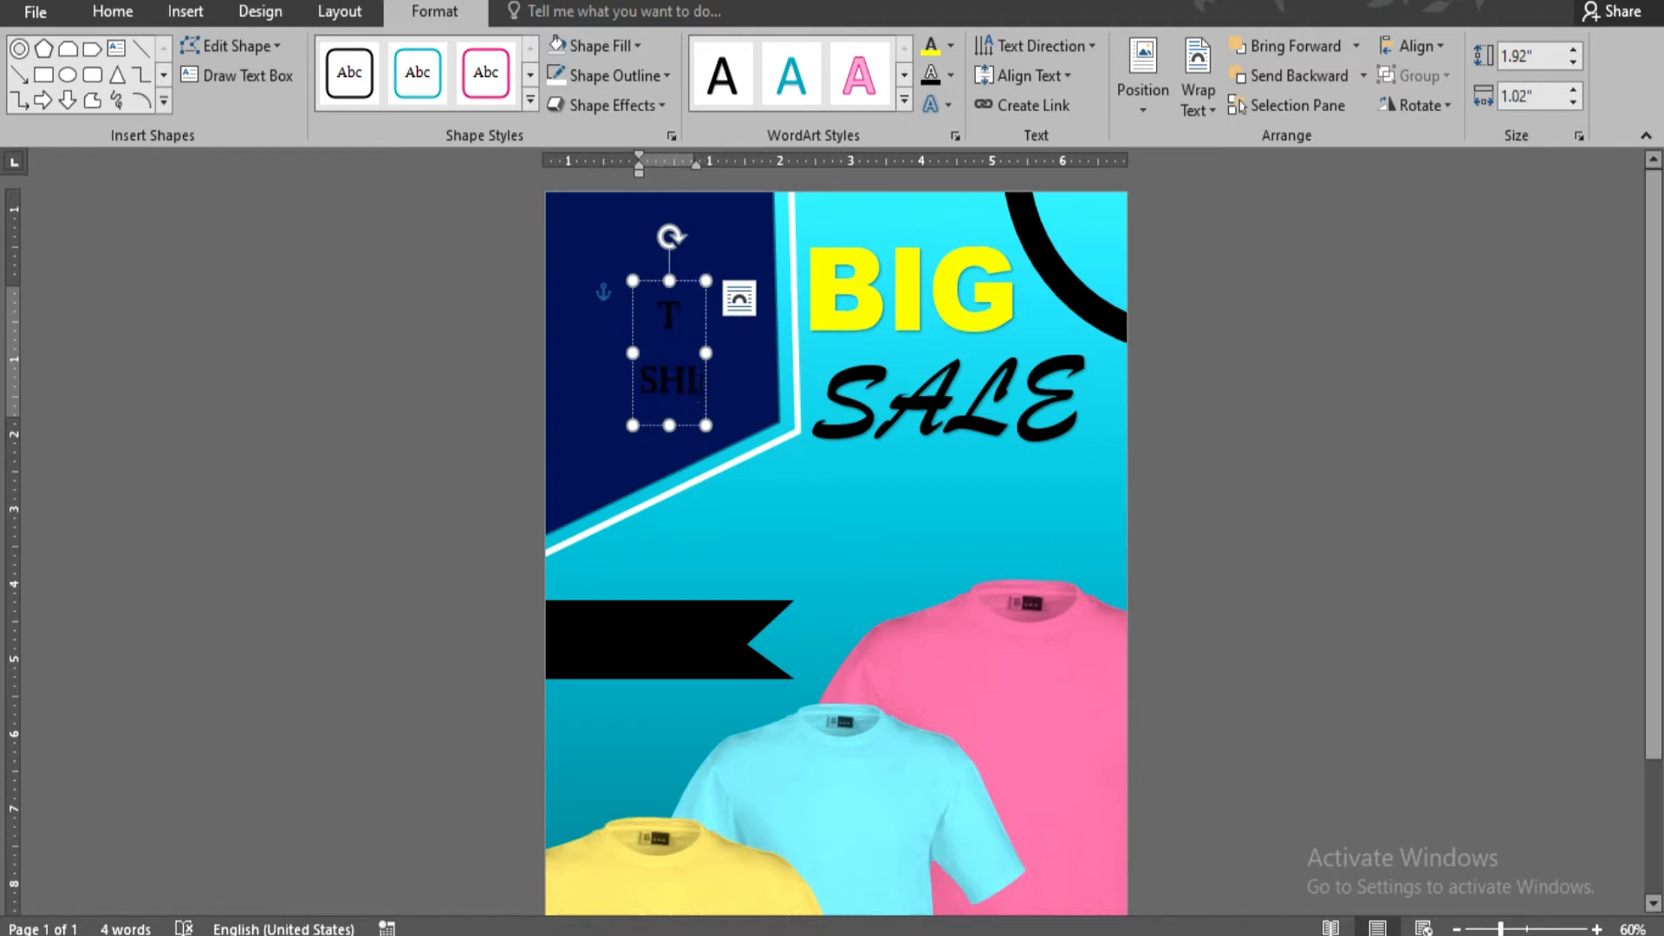
type(" SHIRT")
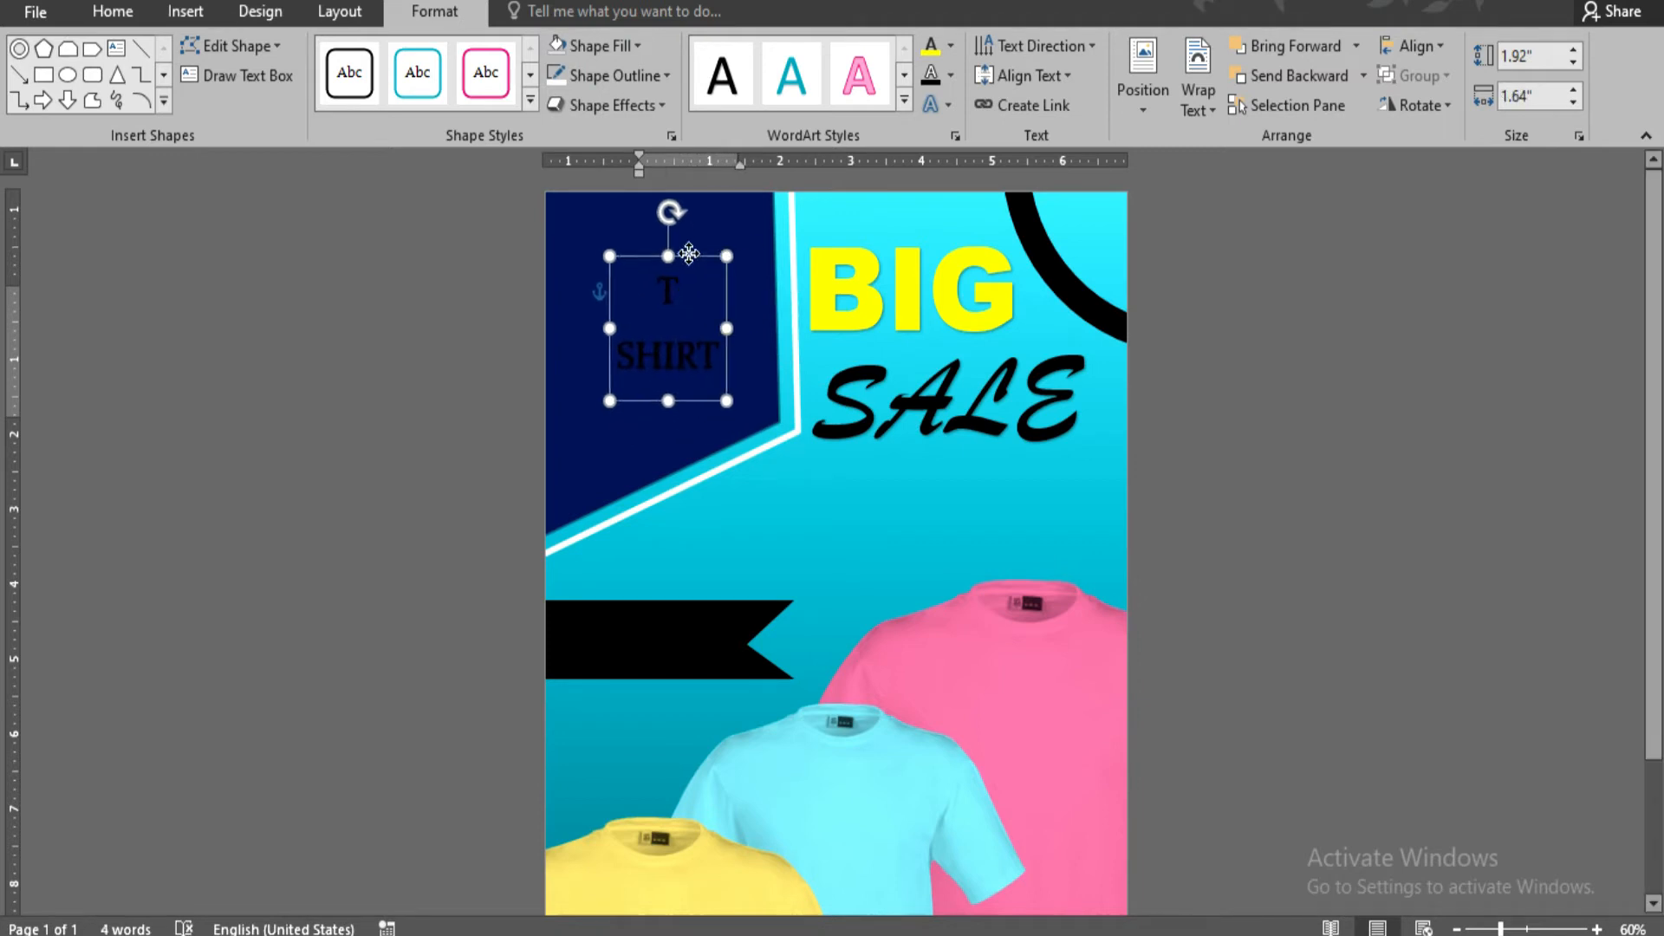
Cut the T SHIRT WordArt back to just T and format it as yellow Arial Black at 100 pt.
key("ctrl+z")
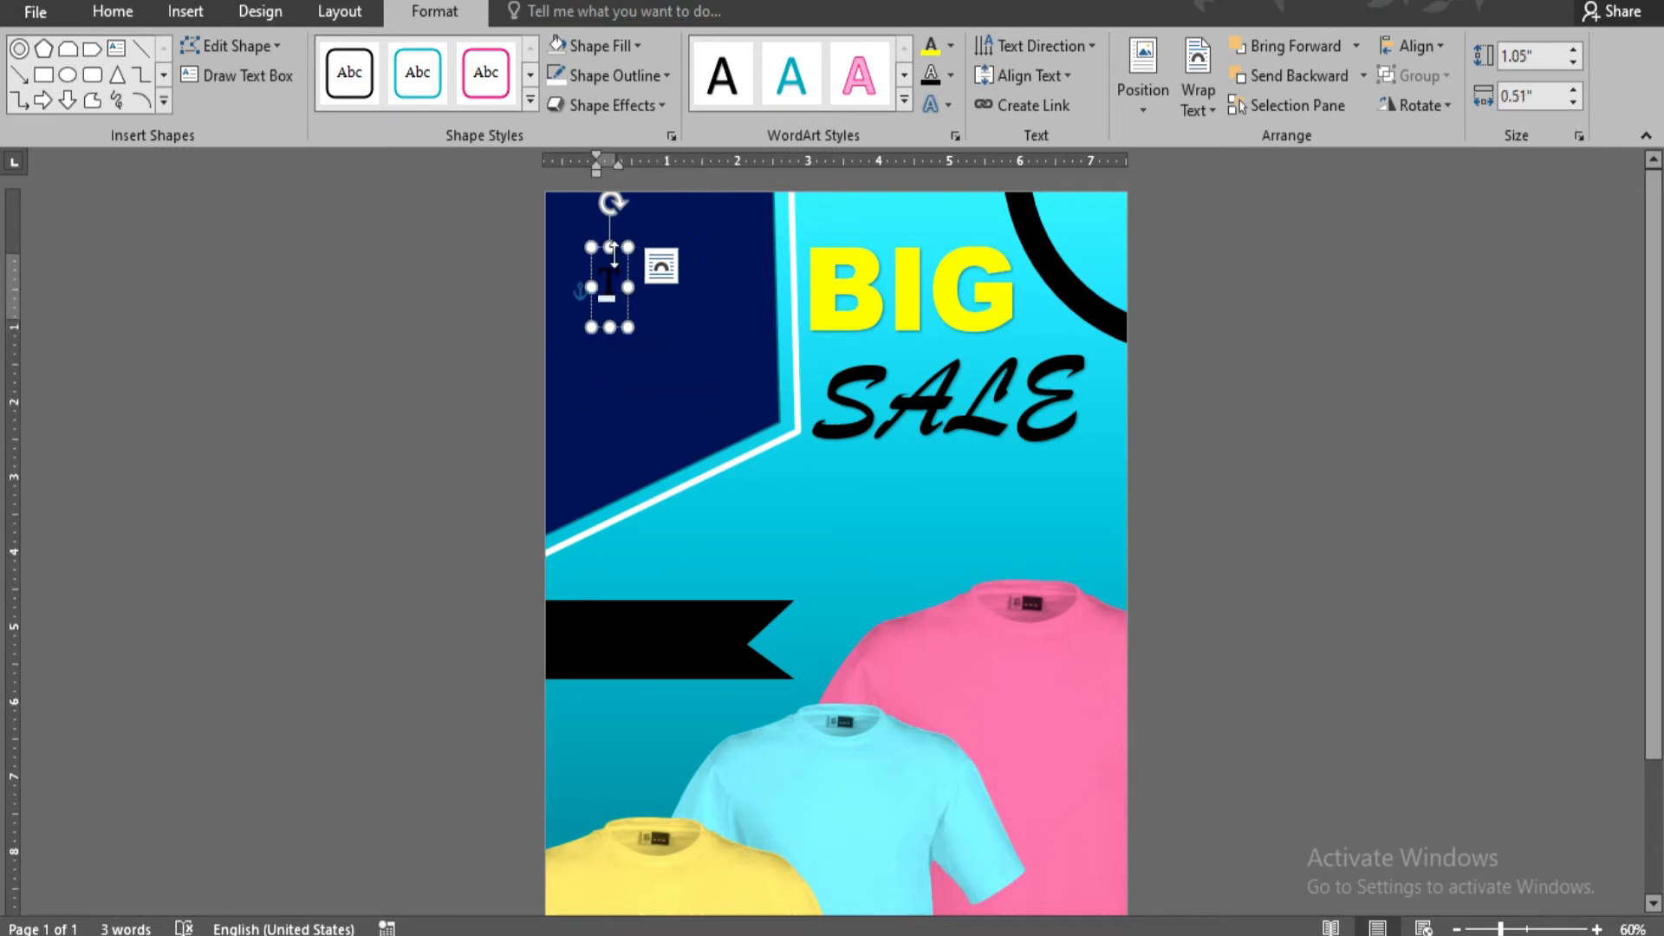
left_click(135, 19)
left_click(325, 55)
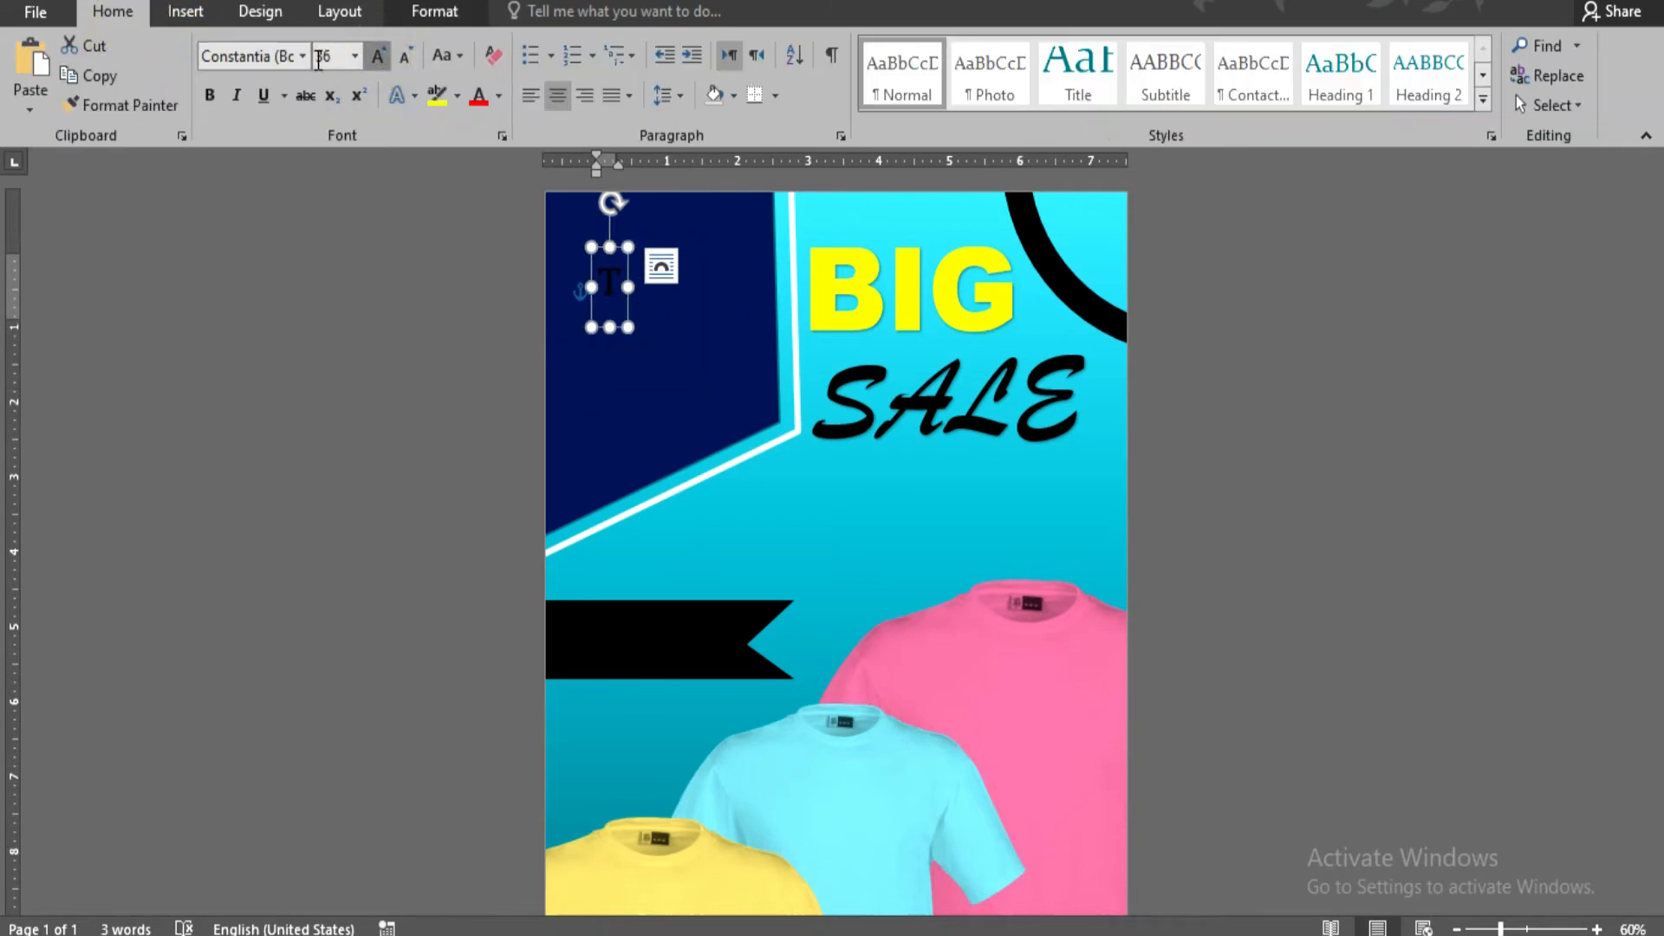
type("100")
key("Return")
left_click(301, 55)
left_click(293, 367)
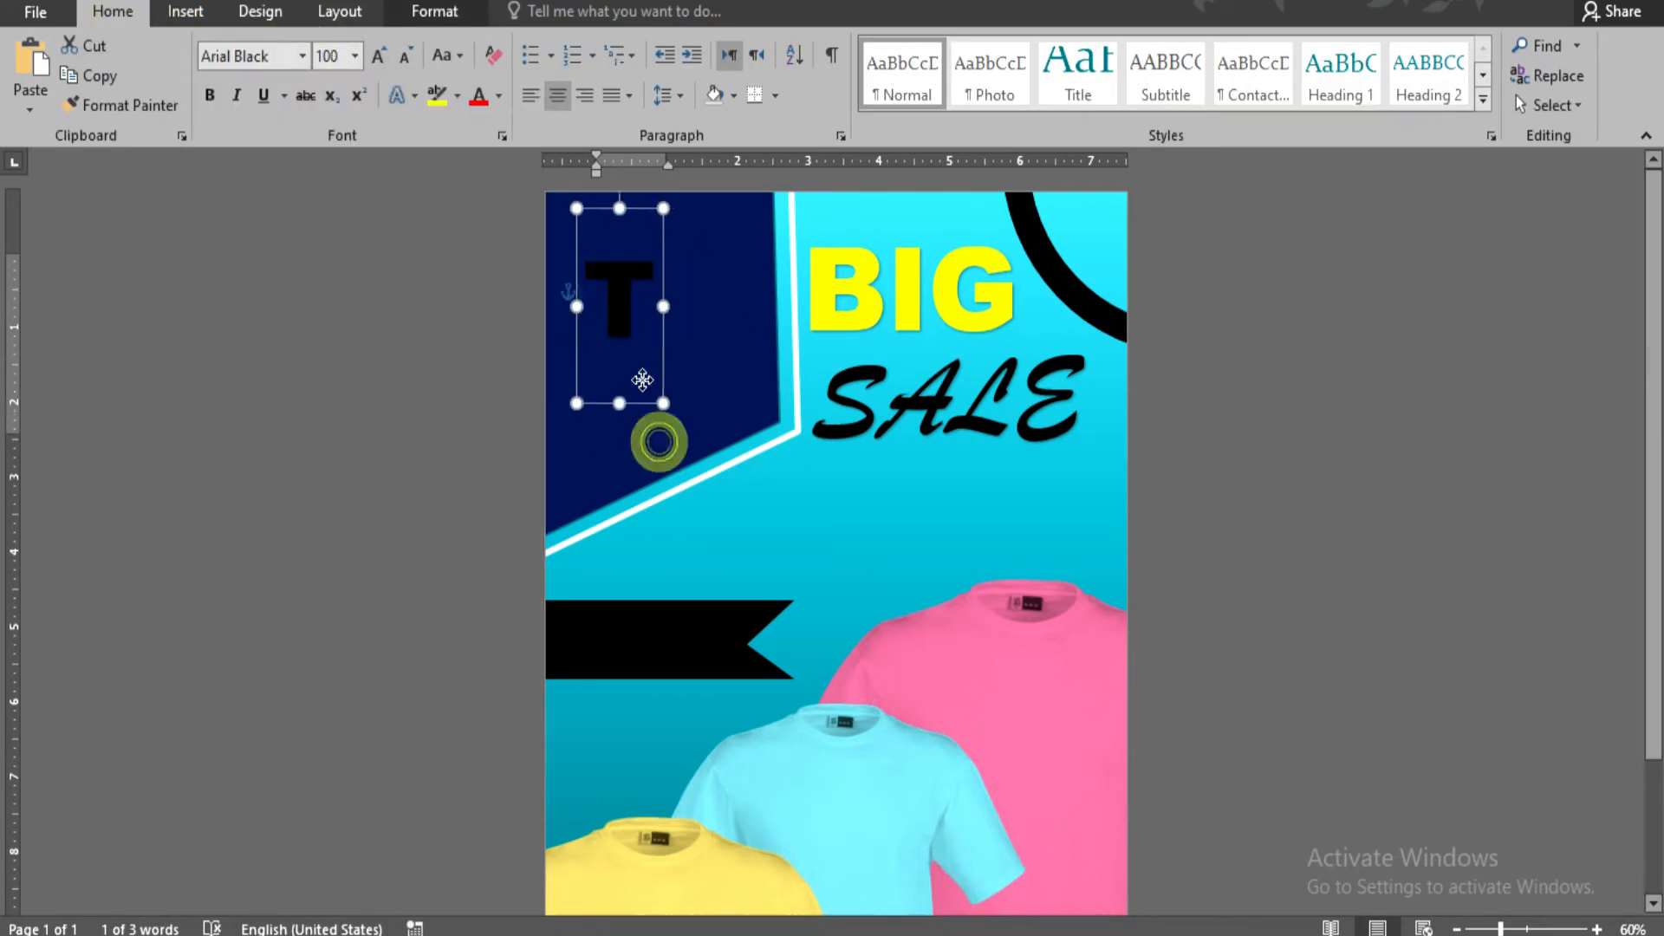
left_click(436, 12)
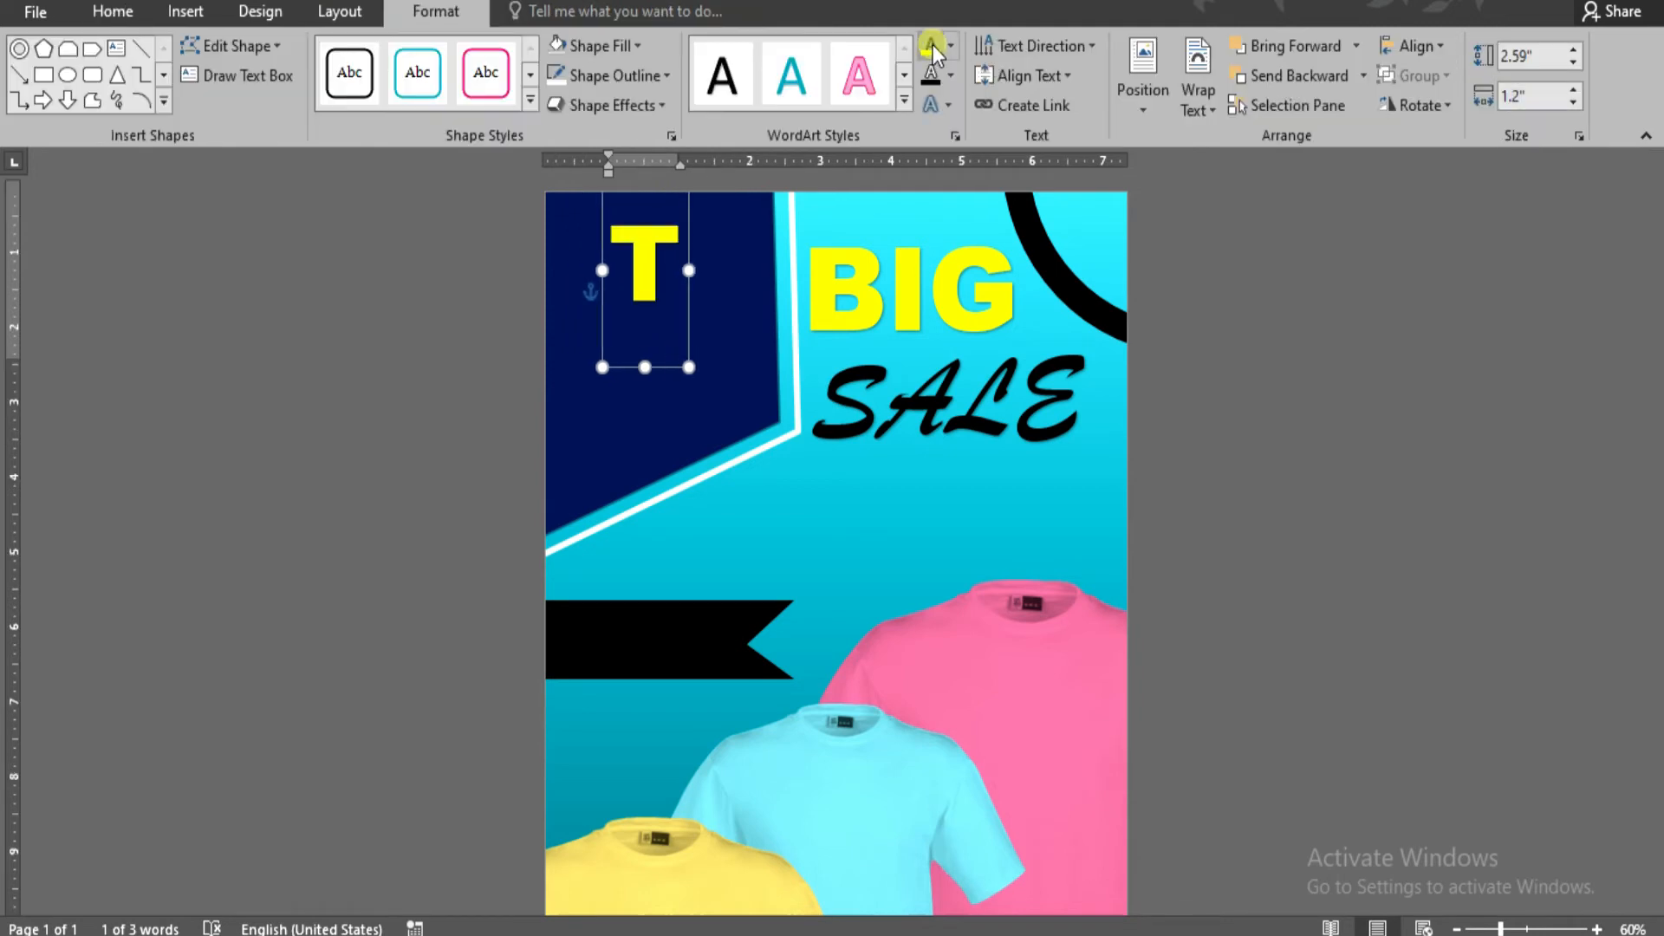
Add separate WordArt reading SHIRT below the T, enlarge it to span the dark blue shape and color it white.
left_click_drag(663, 361, 664, 452)
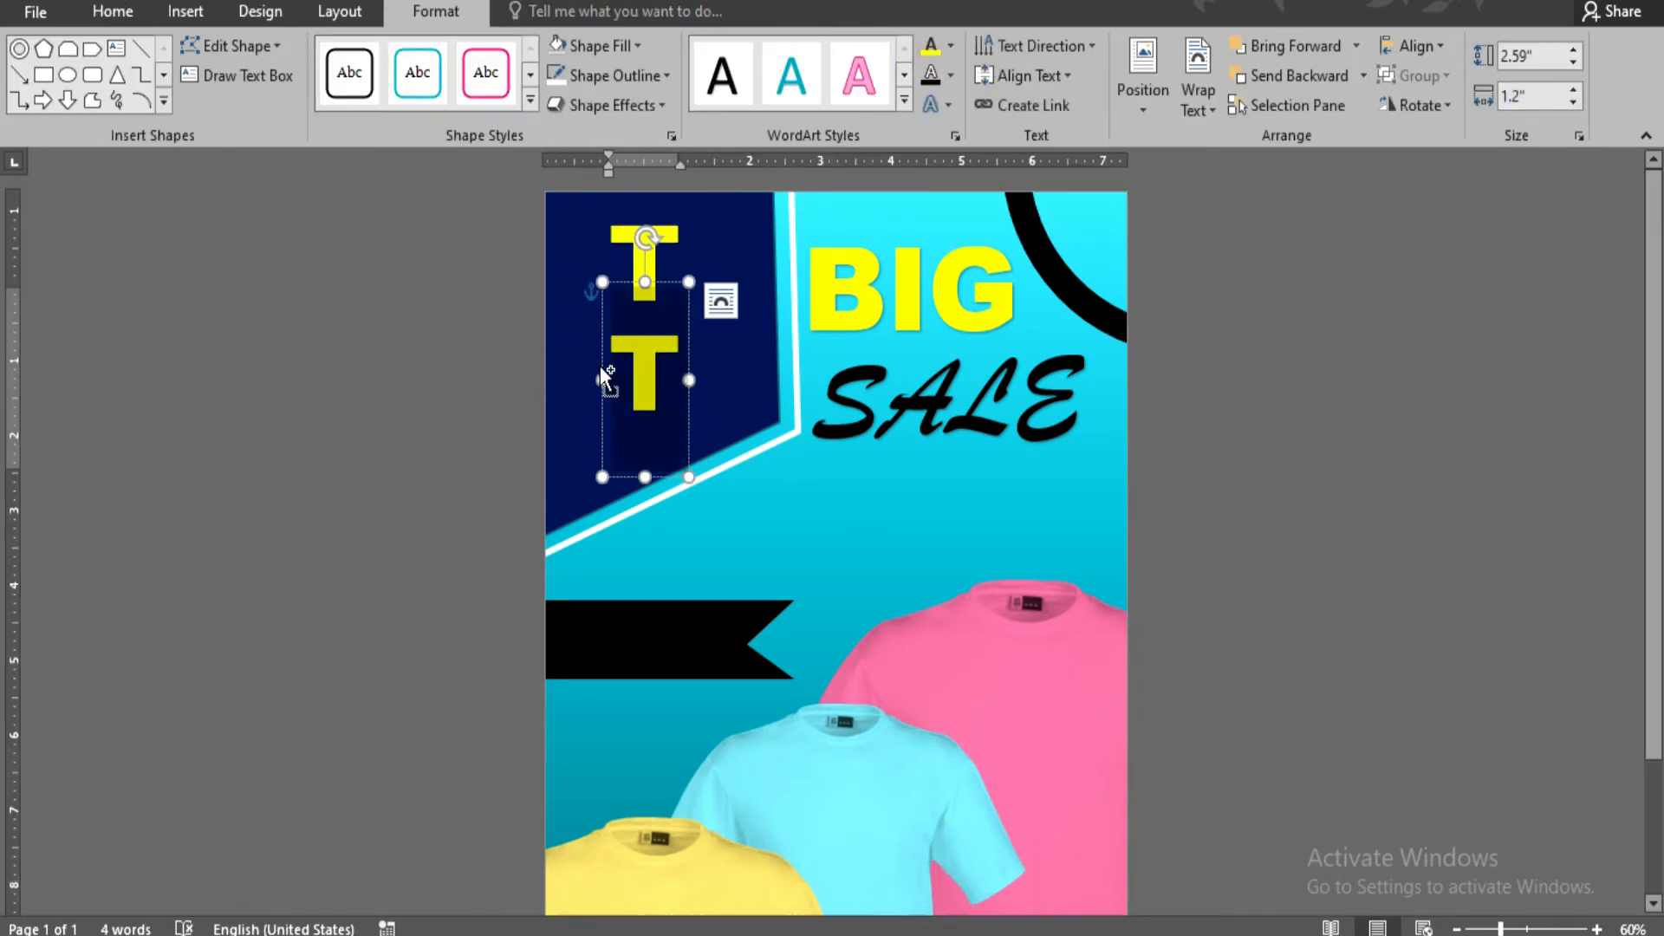
left_click_drag(652, 306, 719, 285)
left_click(113, 11)
left_click(379, 55)
left_click(379, 55)
left_click(473, 17)
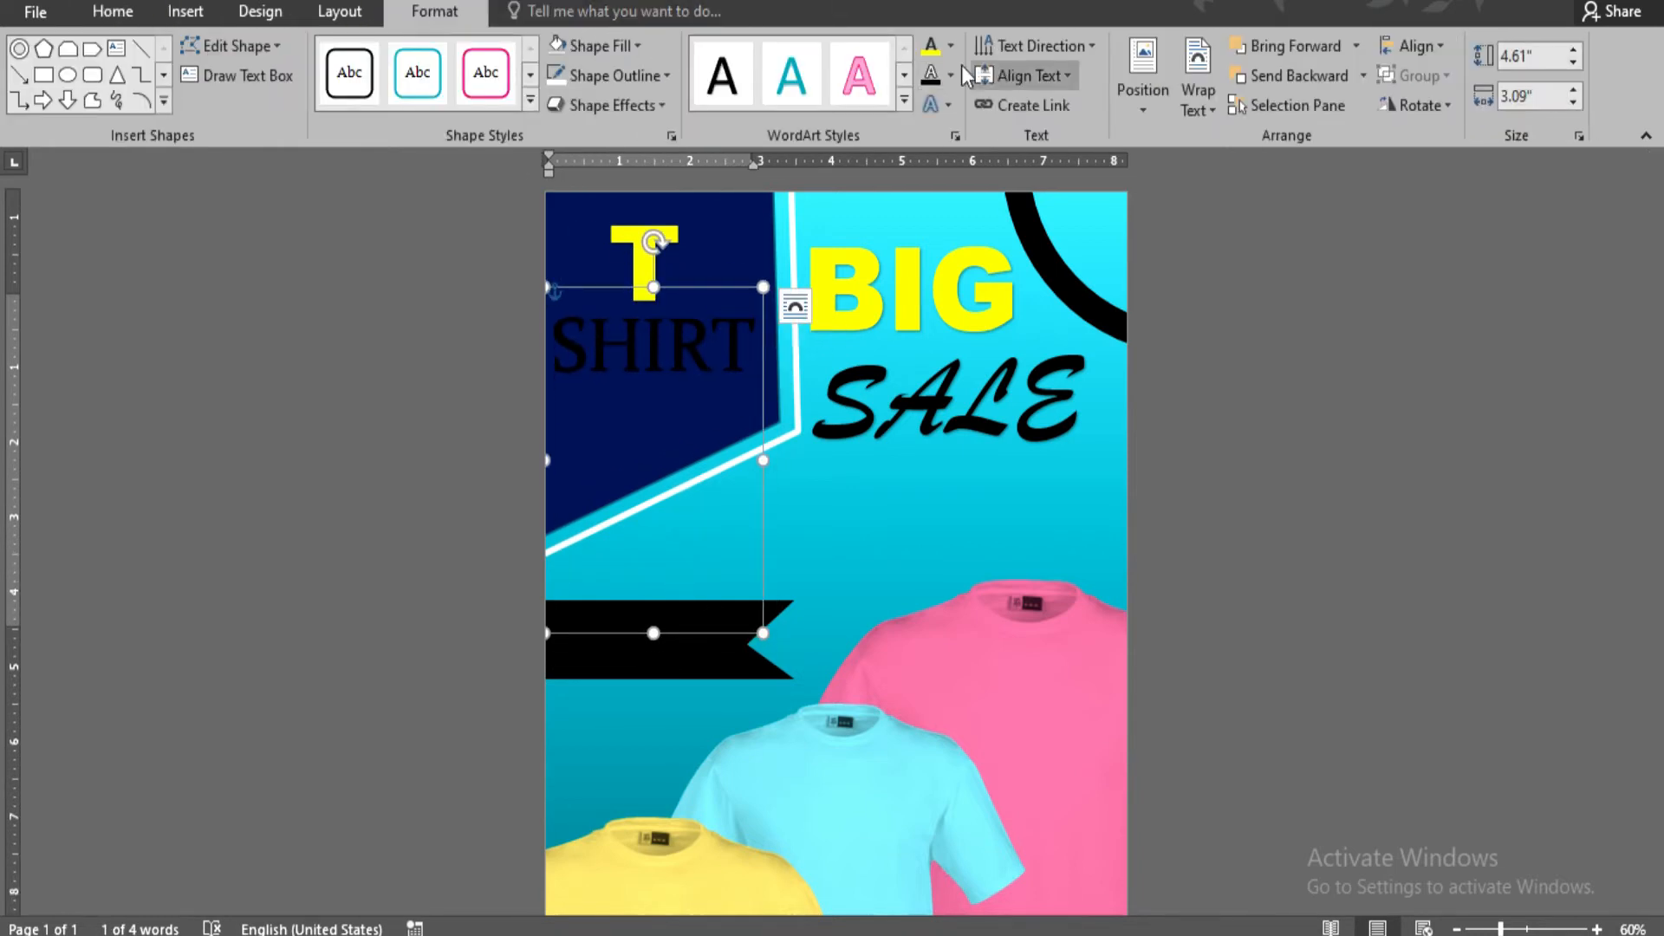
left_click(950, 45)
left_click(930, 135)
left_click(327, 248)
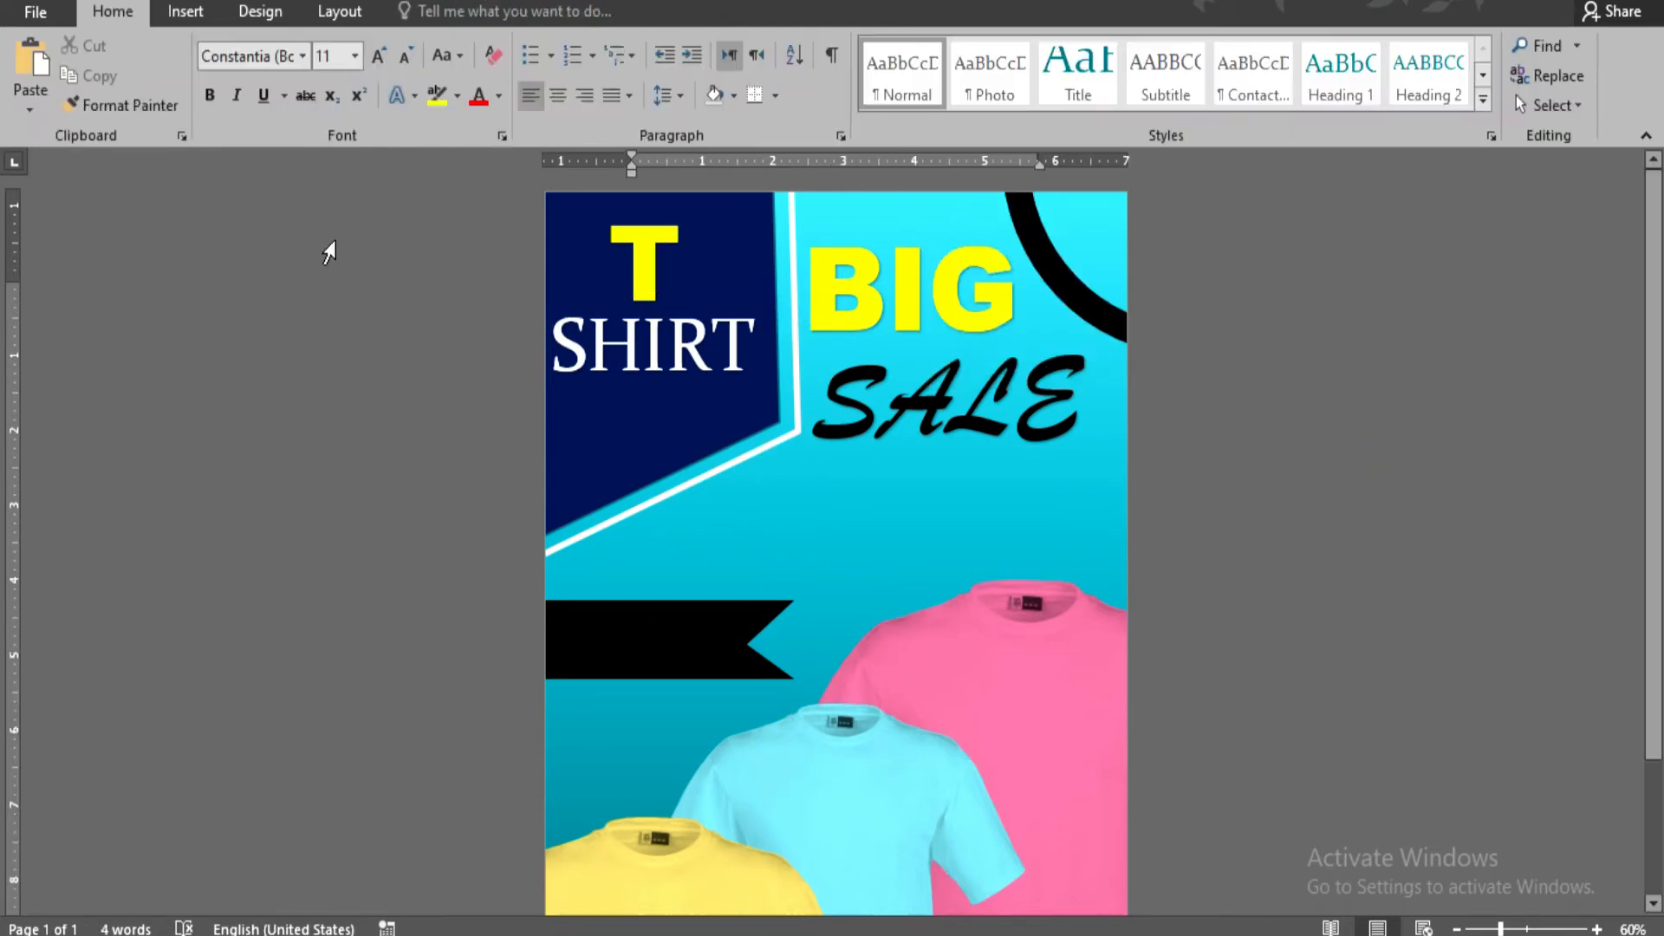
Draw a thin yellow bar without outline, about 0.11" by 1.36", centered beneath SHIRT.
left_click(187, 12)
left_click(335, 78)
left_click(472, 195)
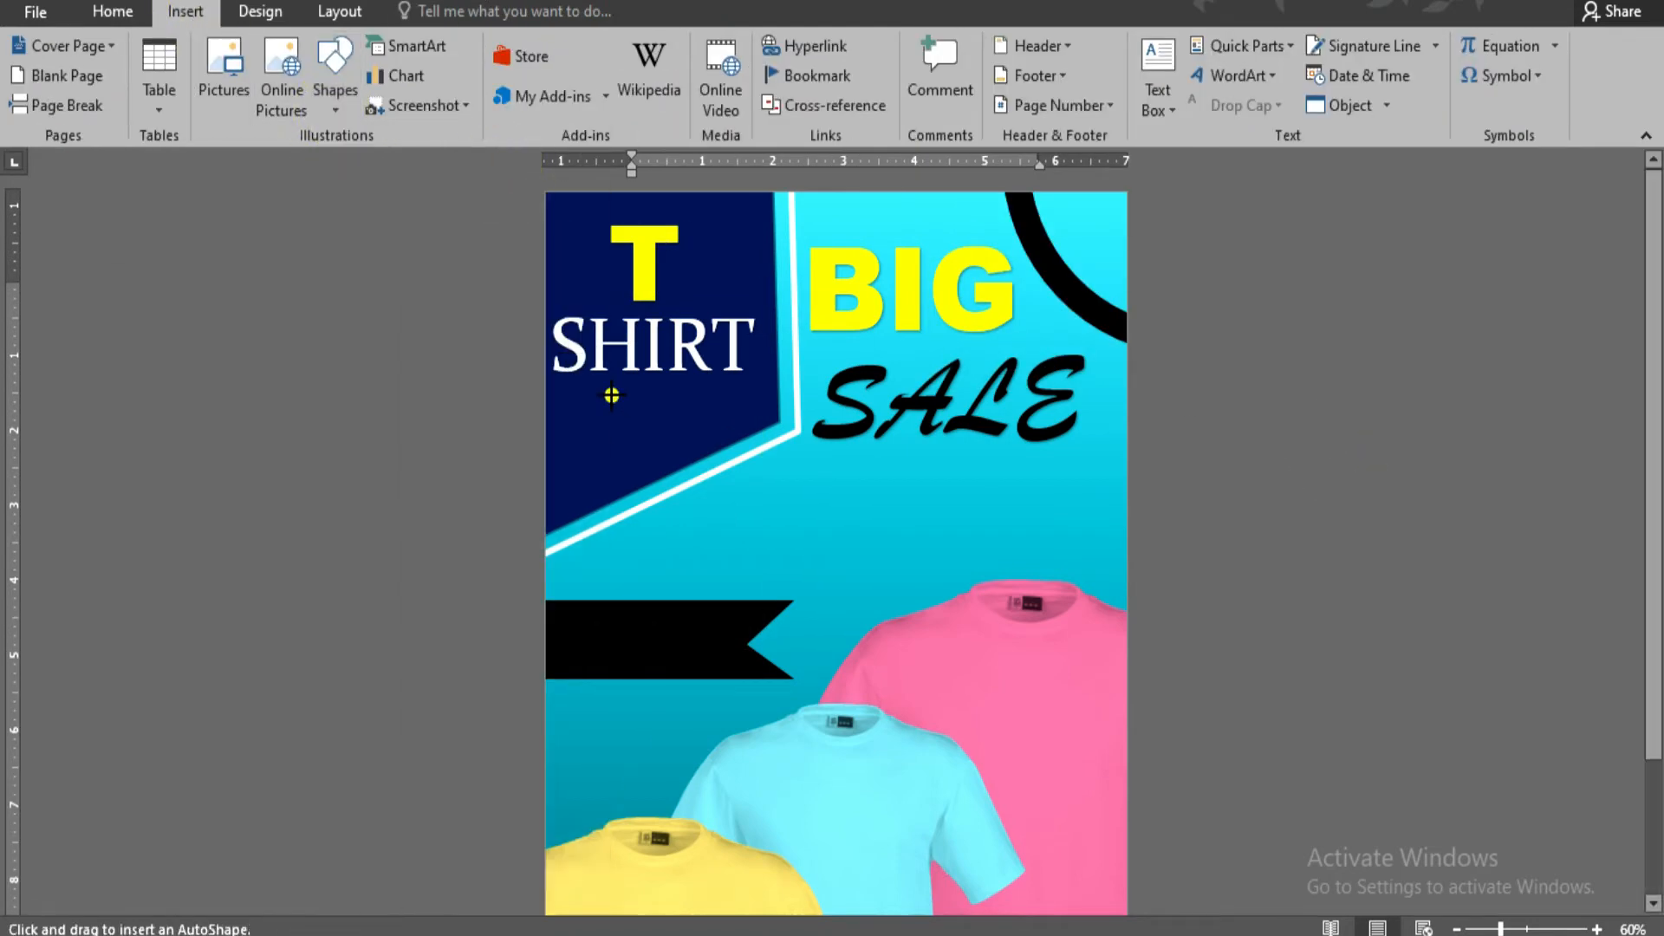
left_click(598, 45)
left_click(609, 75)
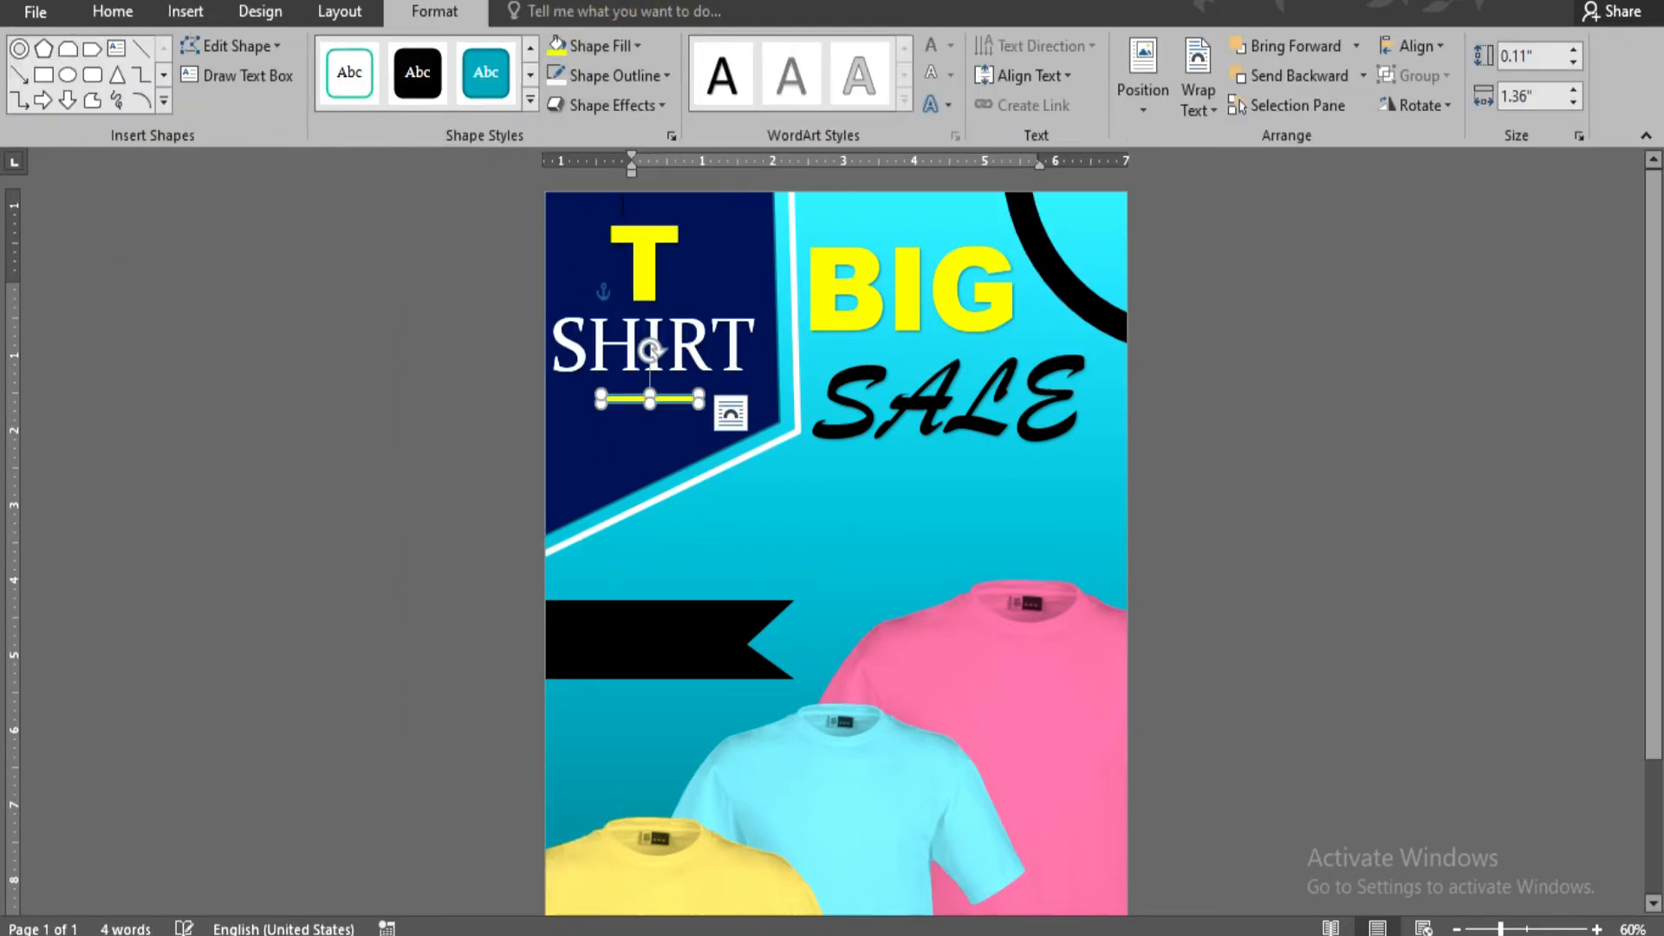
left_click(610, 75)
left_click(639, 312)
left_click(1274, 428)
scroll(1274, 428, "up", 1)
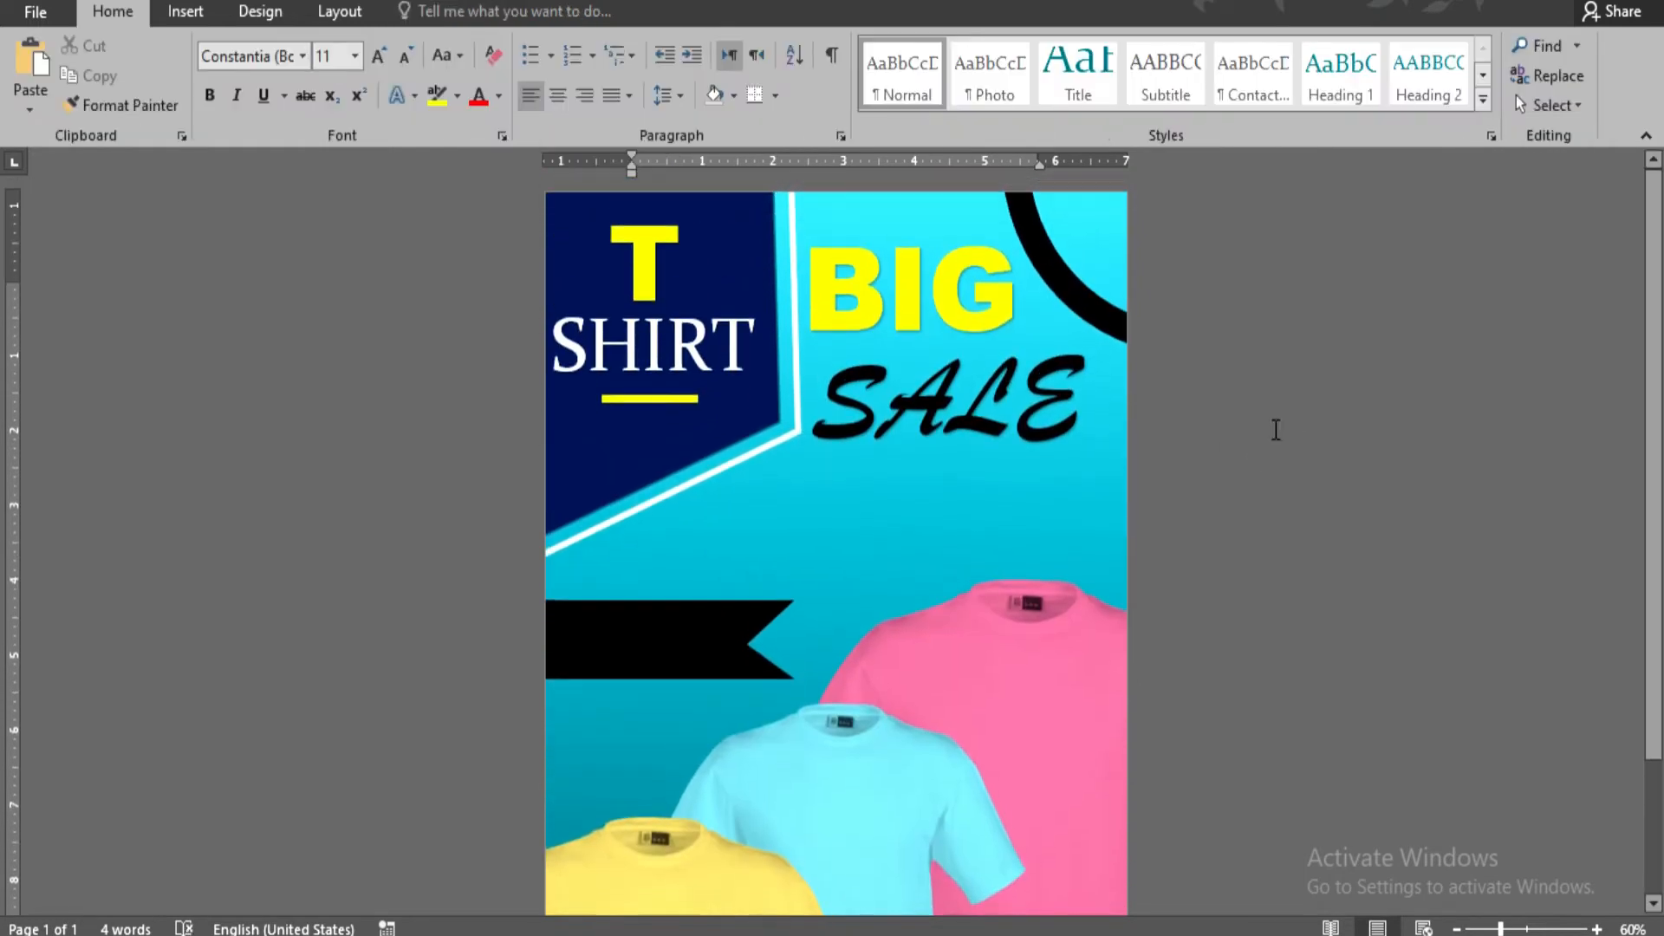
Insert a text box about 1.16" by 3.76" under SALE and fill it with generated lorem ipsum text.
left_click(187, 19)
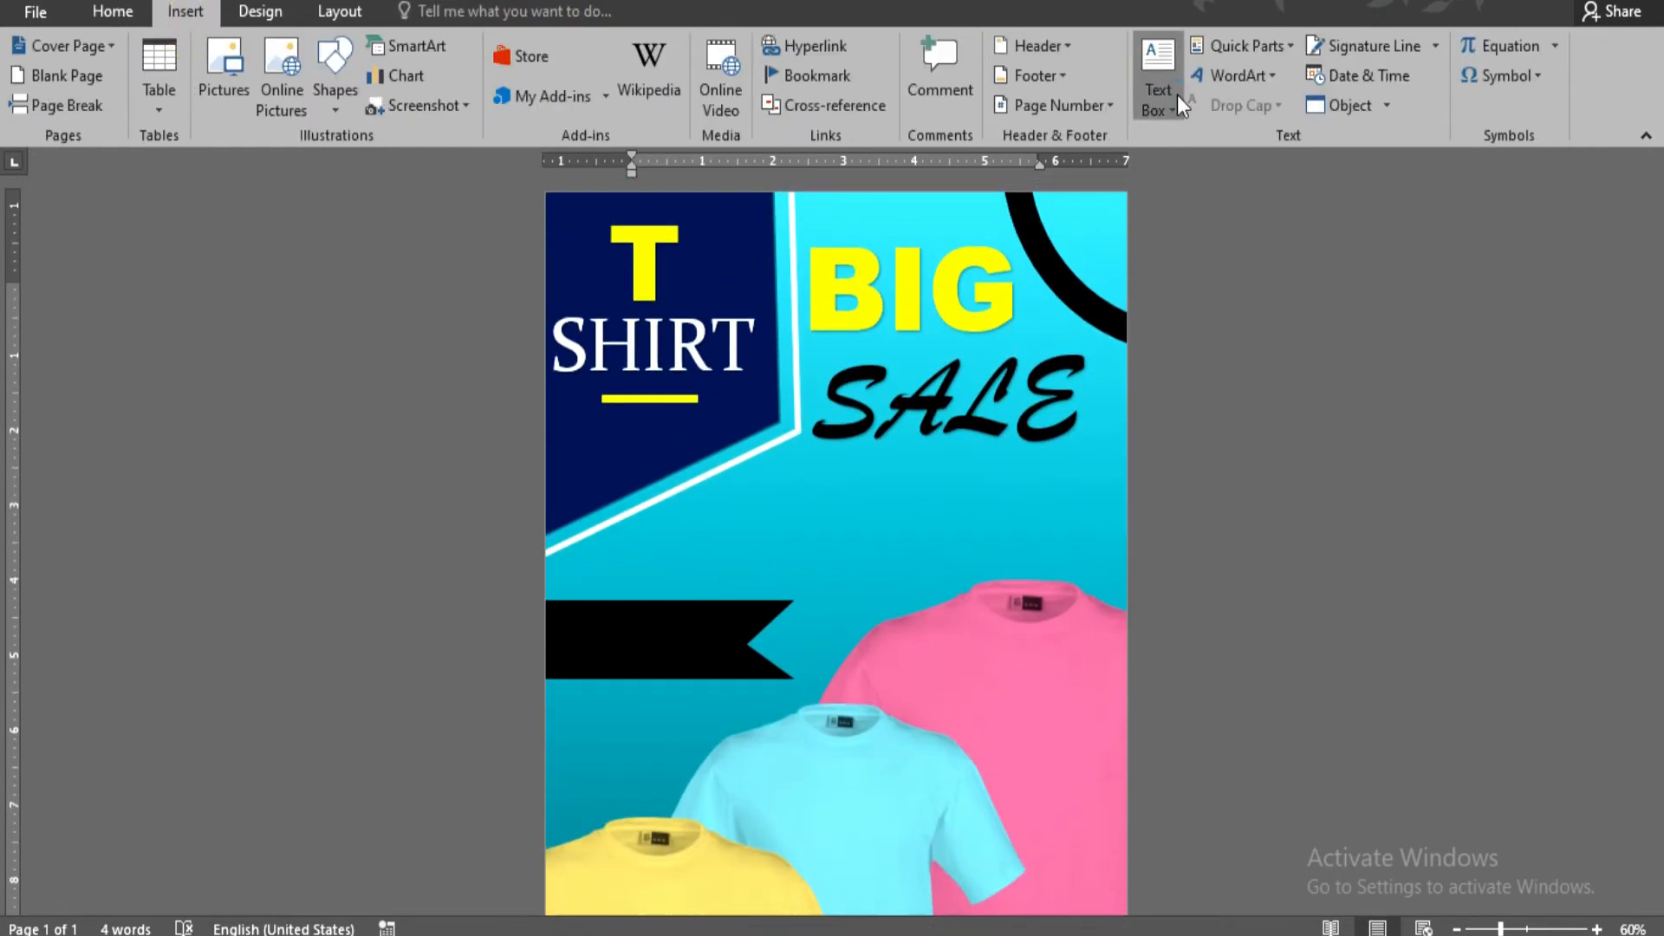
left_click(1161, 100)
left_click(1183, 668)
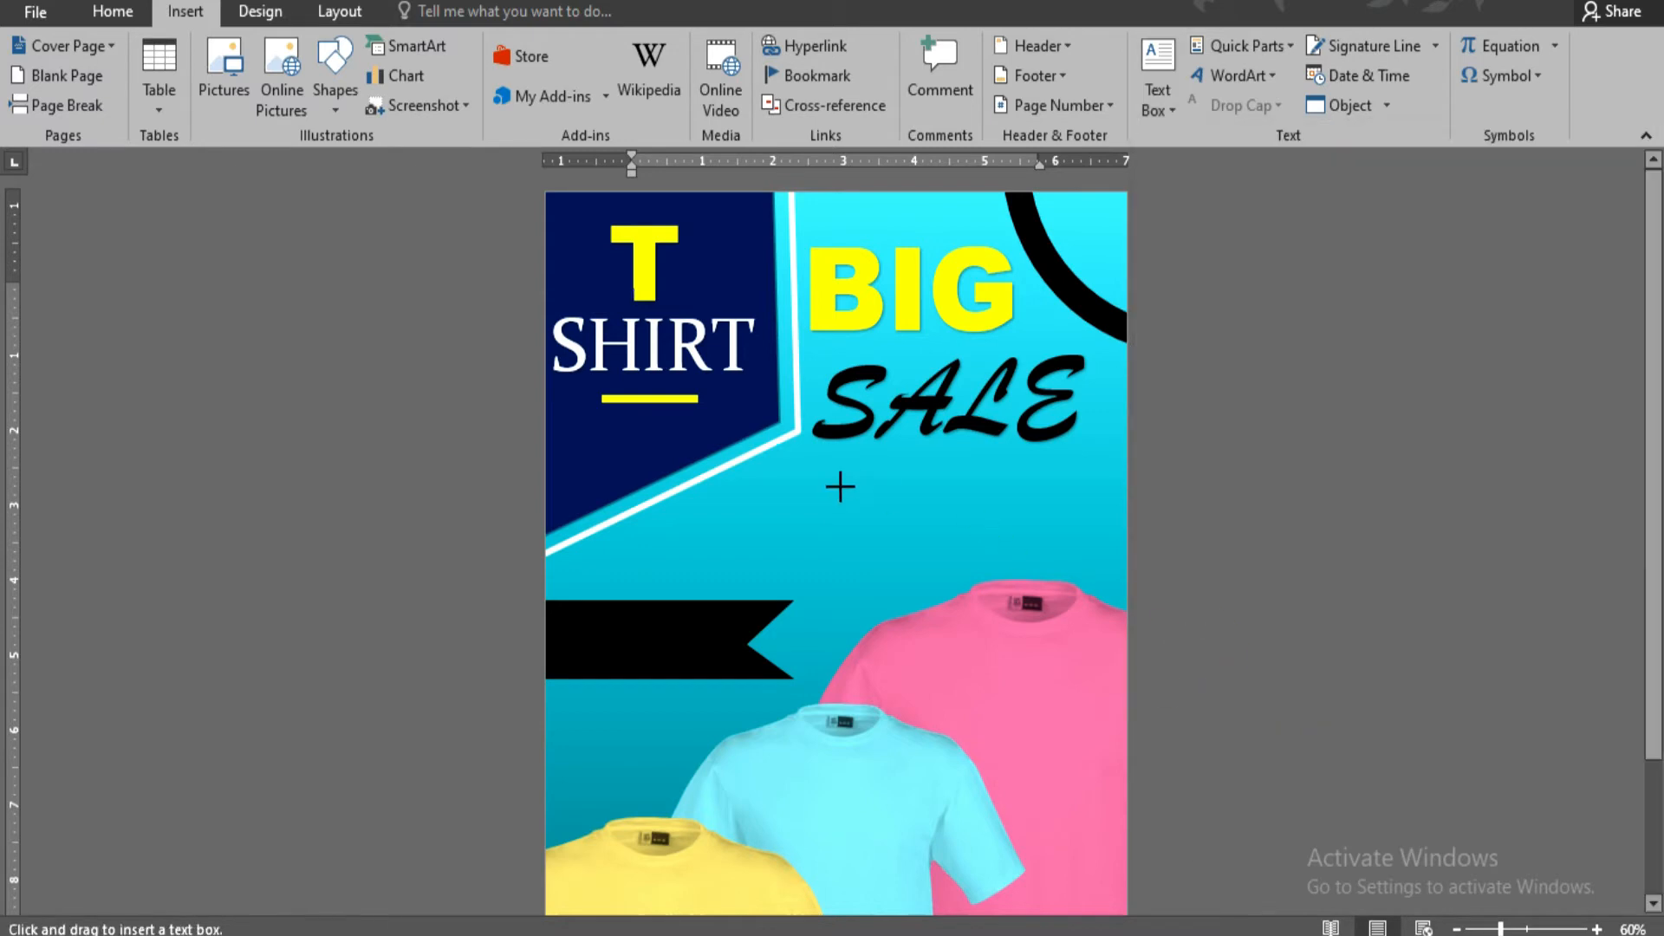
left_click_drag(1082, 553, 1081, 553)
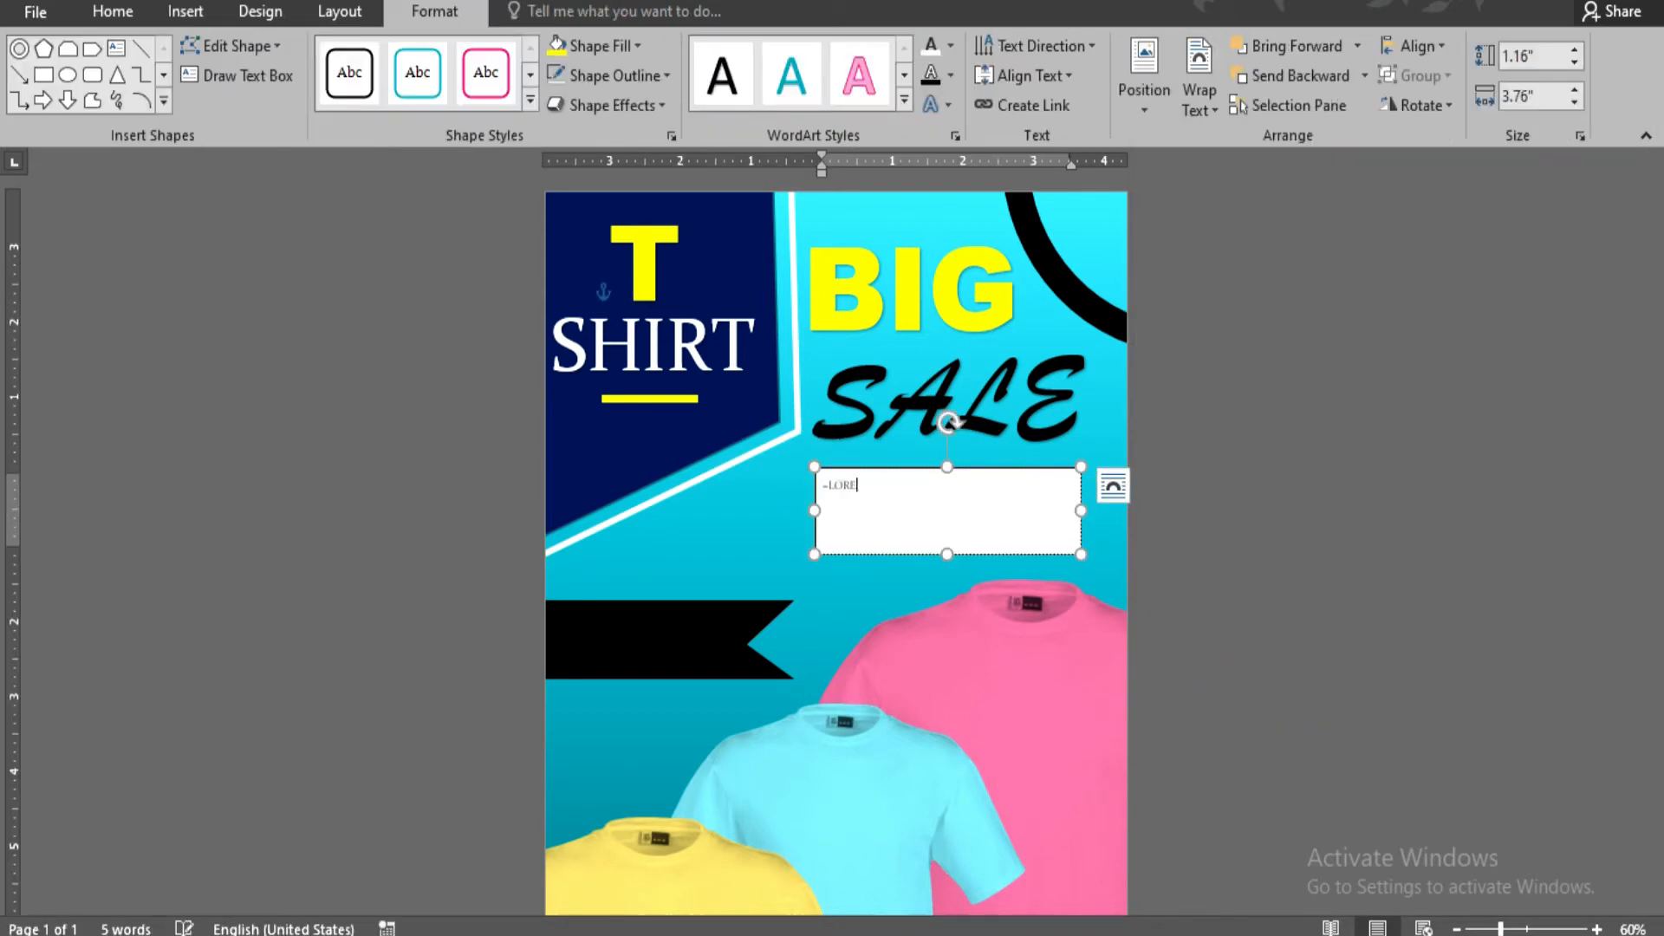
Remove the text box's fill and outline, make its text white and widen the box to about 4.86".
left_click(600, 45)
left_click(607, 270)
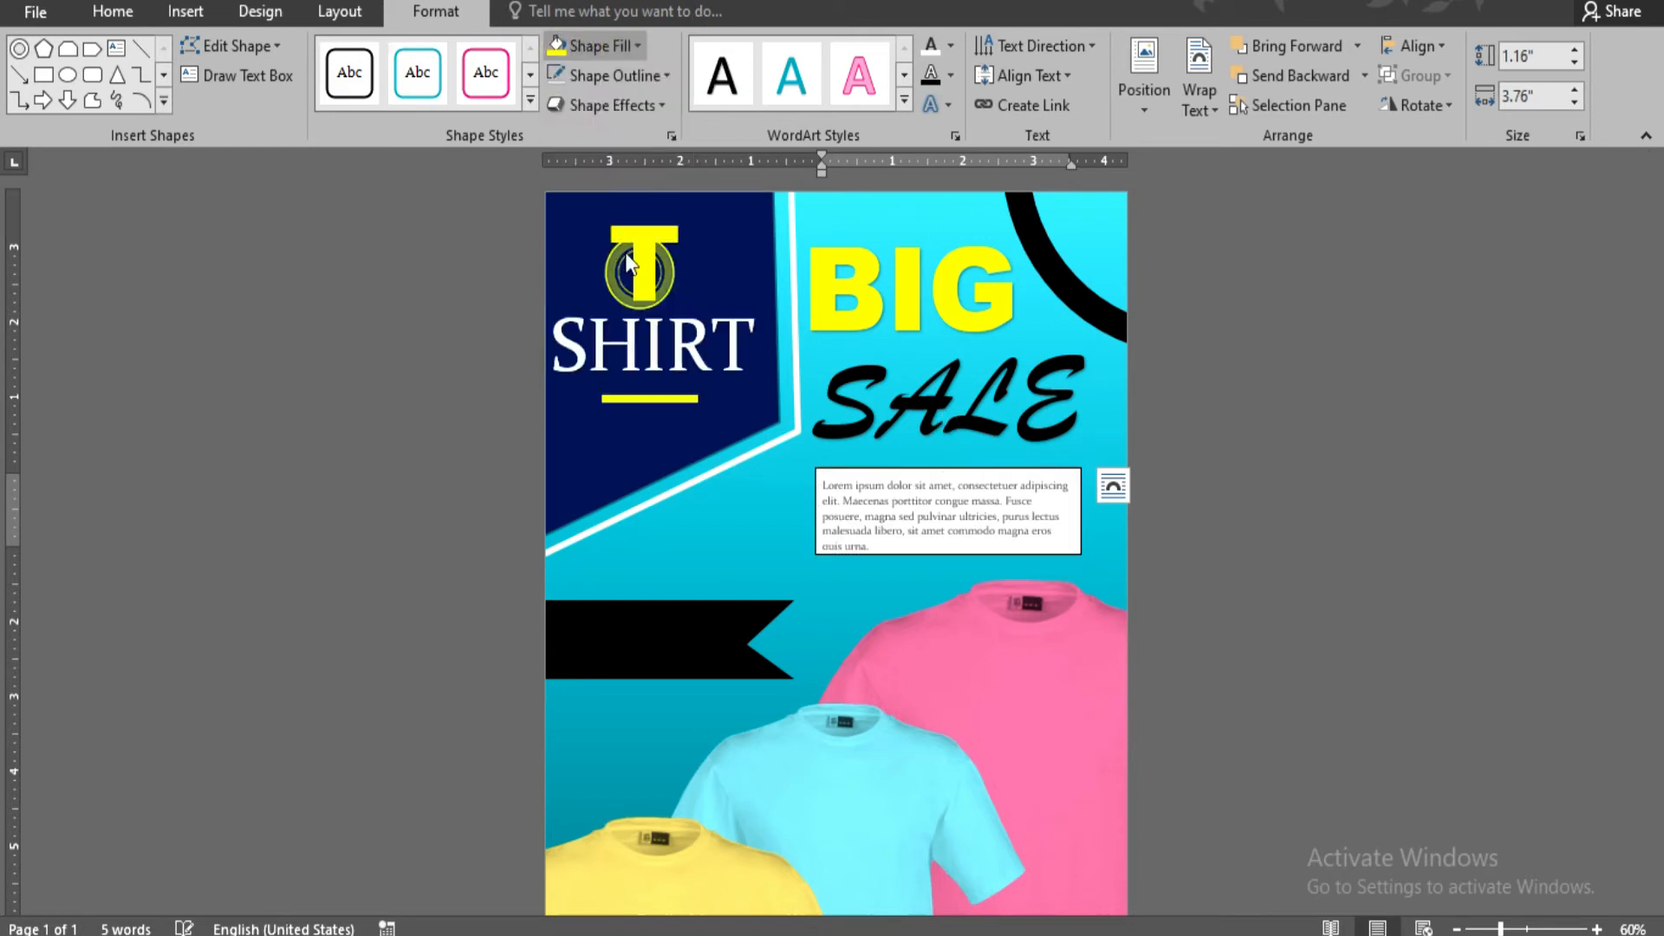
left_click(619, 76)
left_click(657, 300)
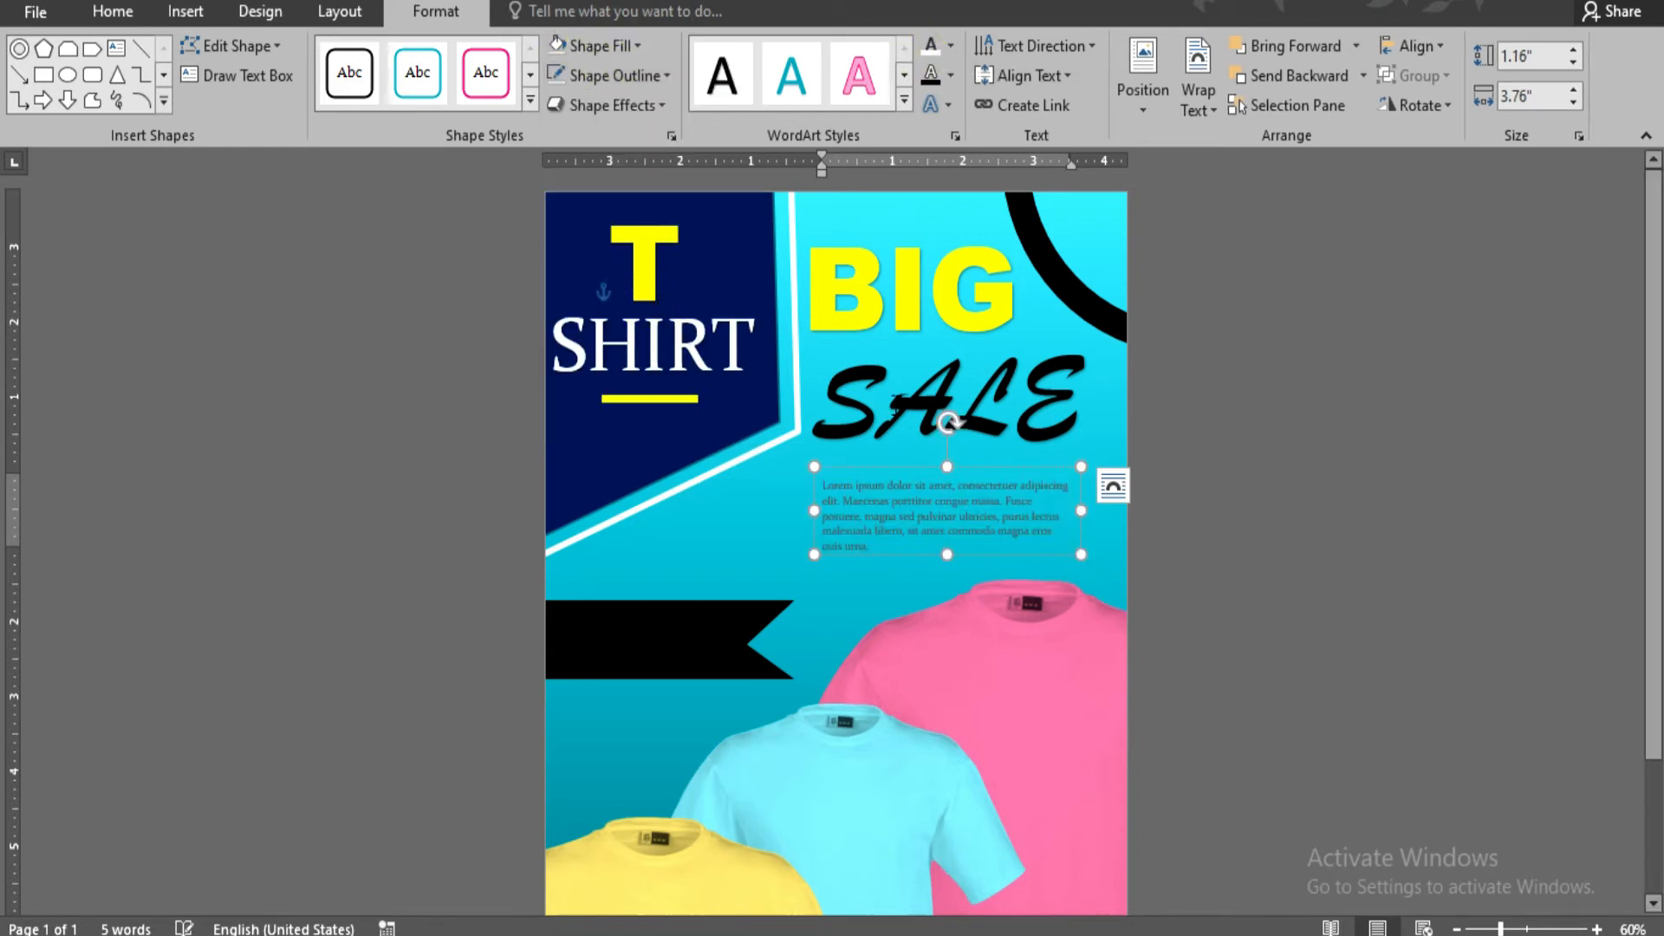
left_click(927, 45)
left_click_drag(1003, 474, 1003, 452)
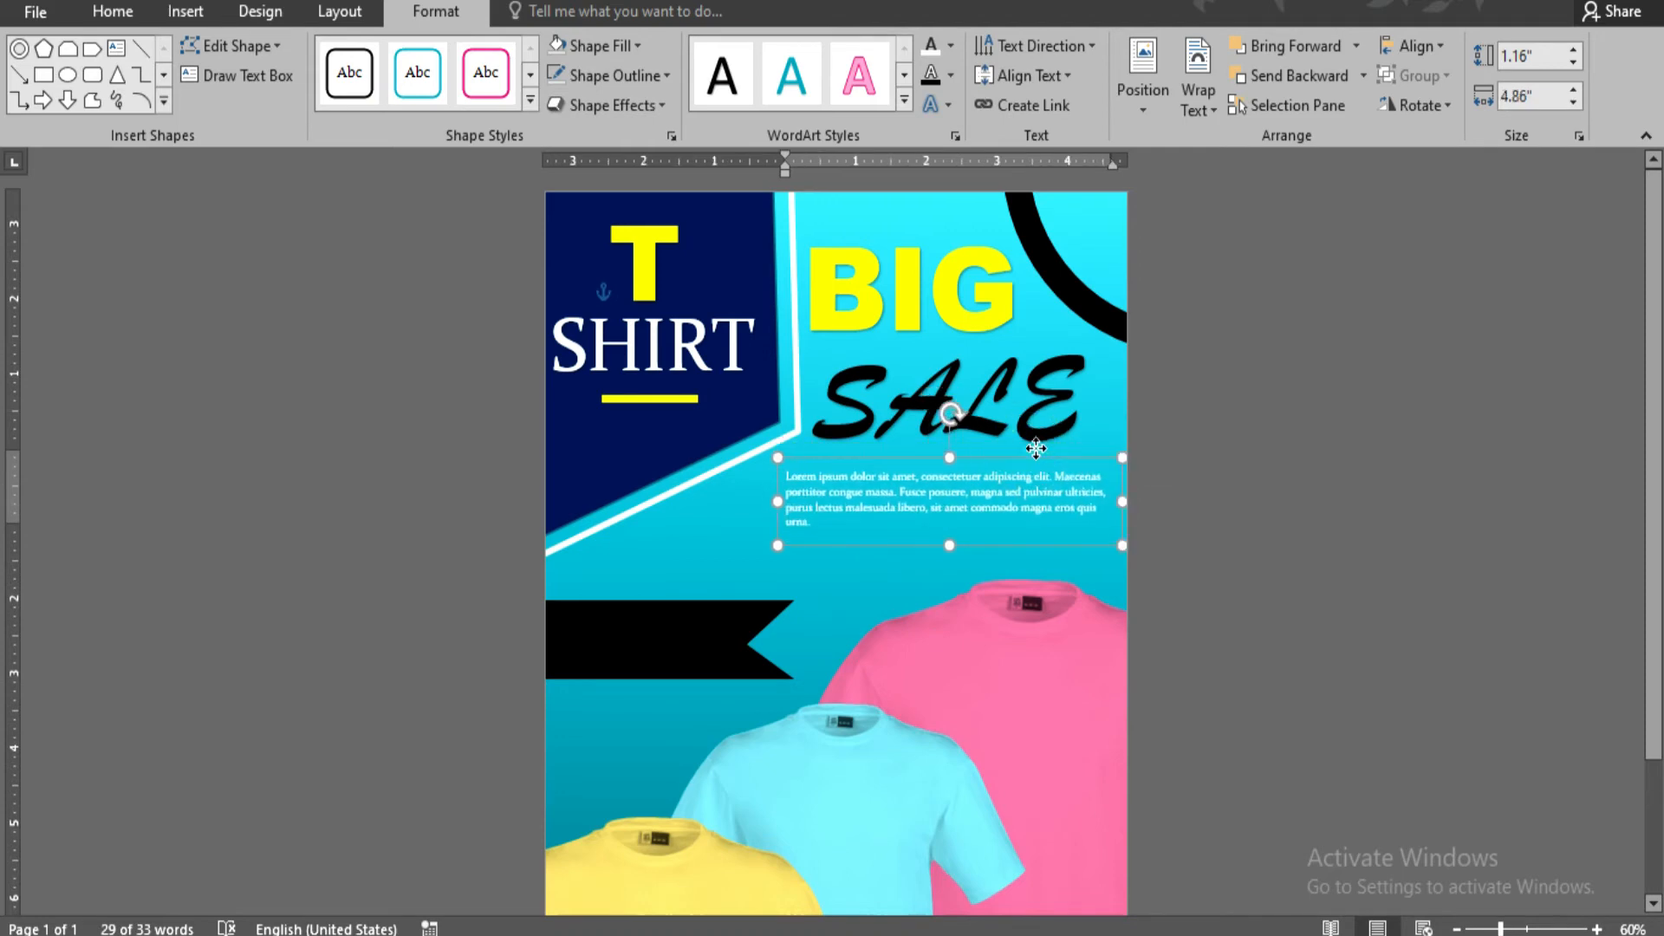
left_click(1267, 576)
Draw a circle about 1.95" across over the slanted lower edge of the dark blue shape, below the yellow bar.
left_click(186, 11)
left_click(334, 78)
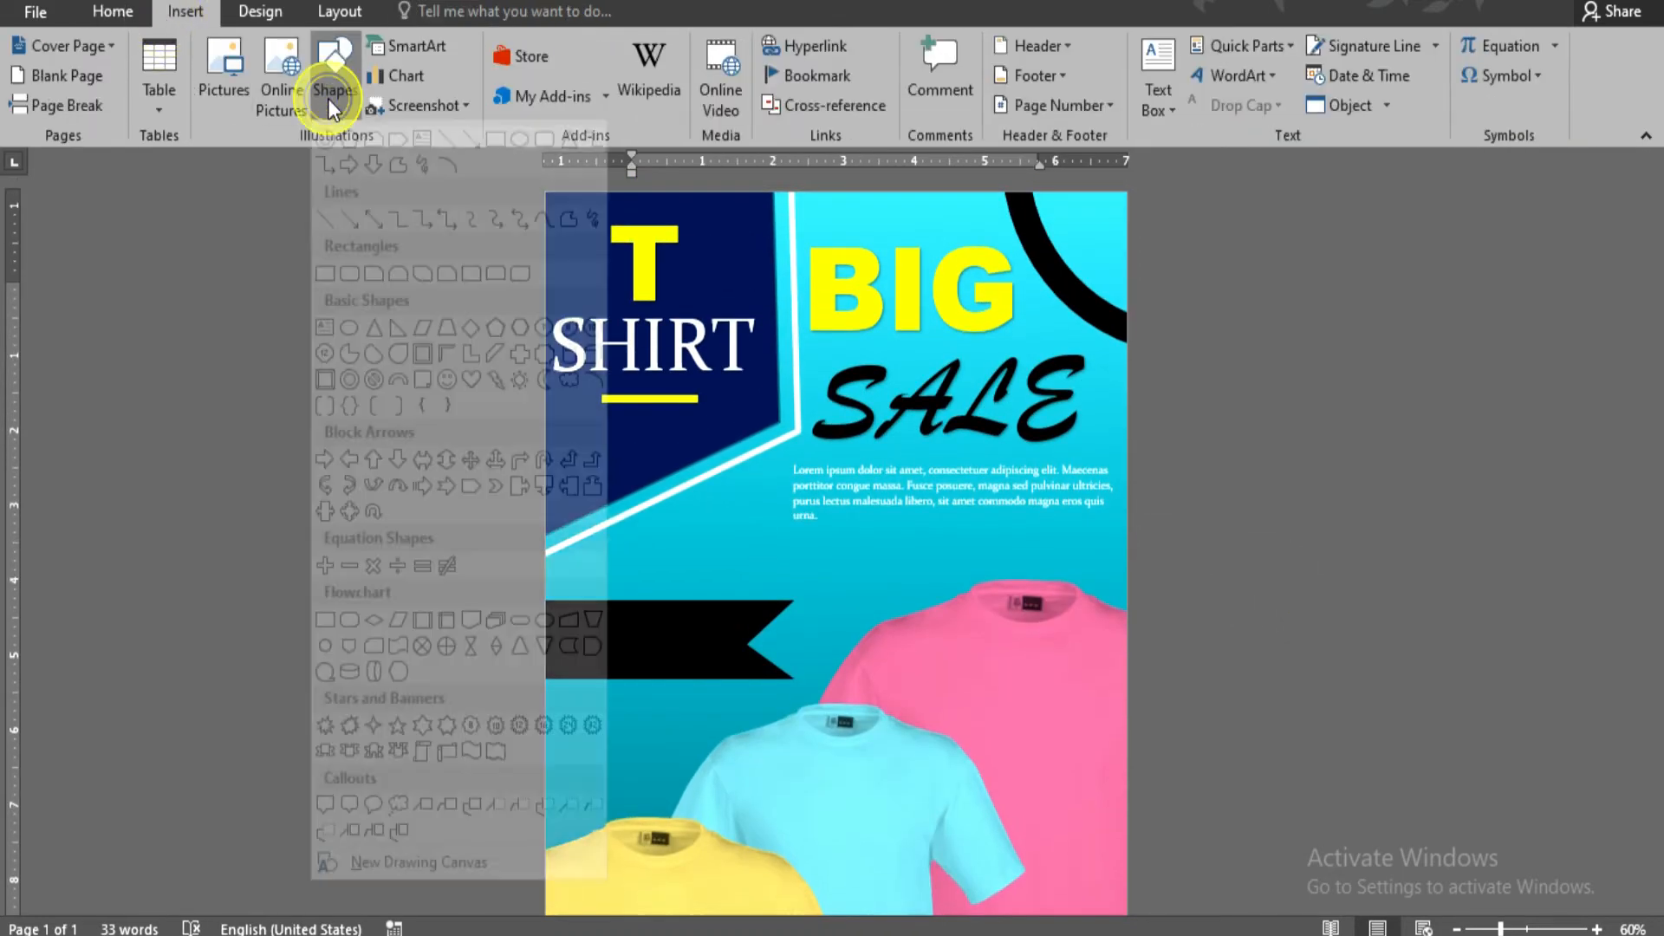
left_click(519, 164)
left_click_drag(691, 518, 739, 582)
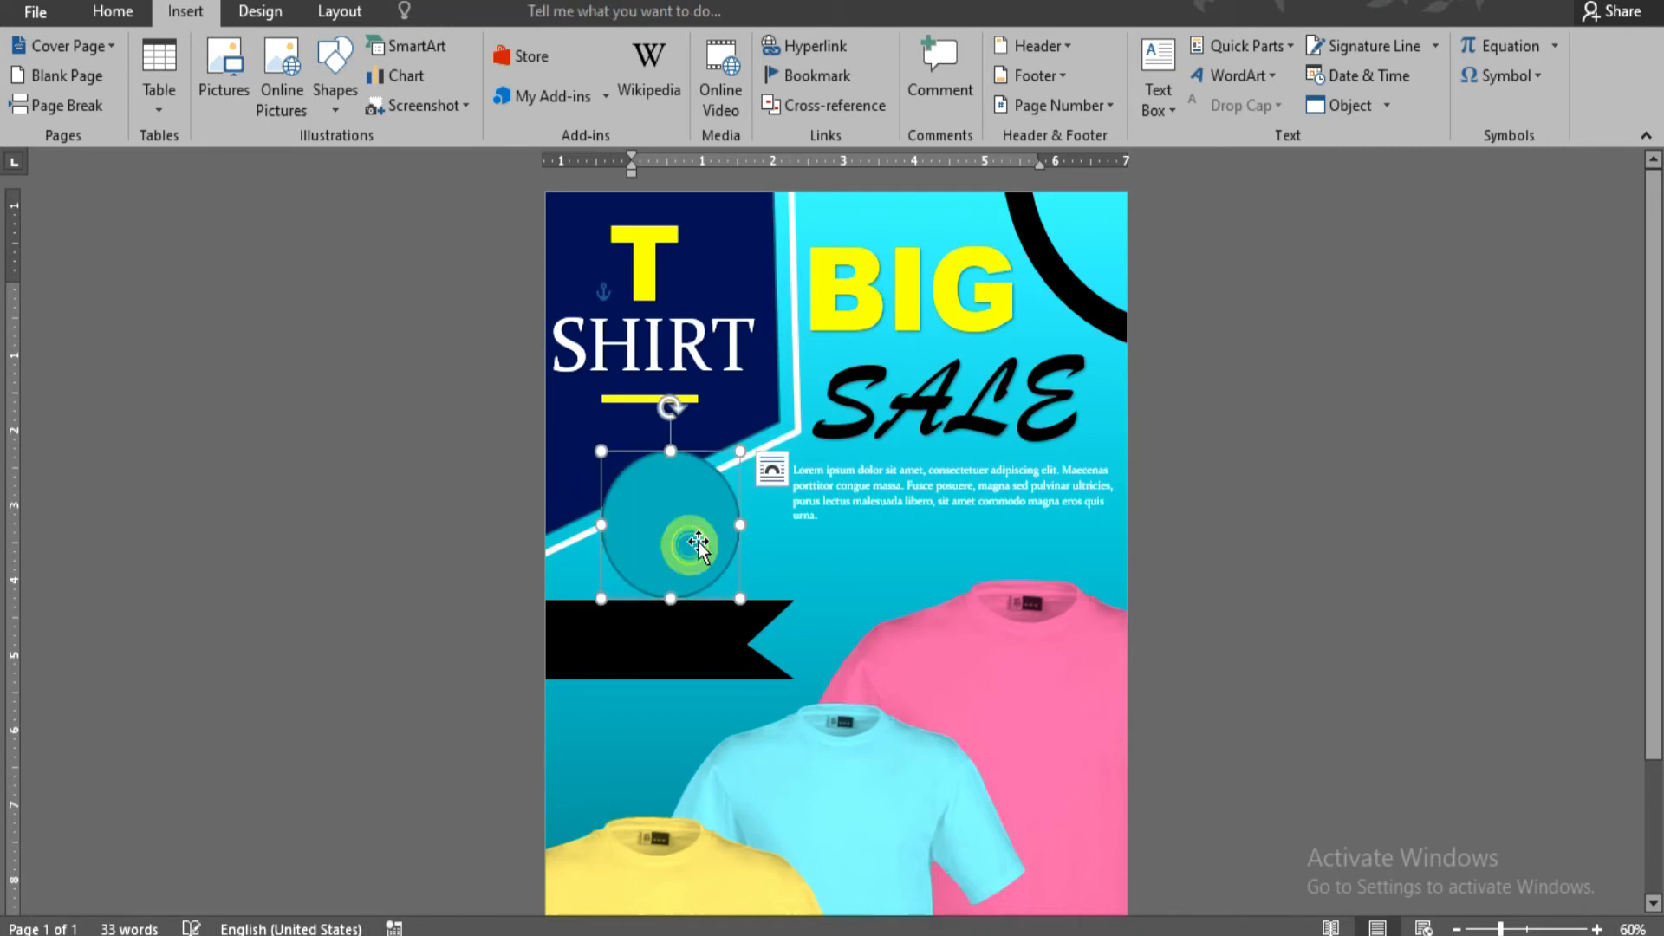
left_click_drag(671, 524, 672, 496)
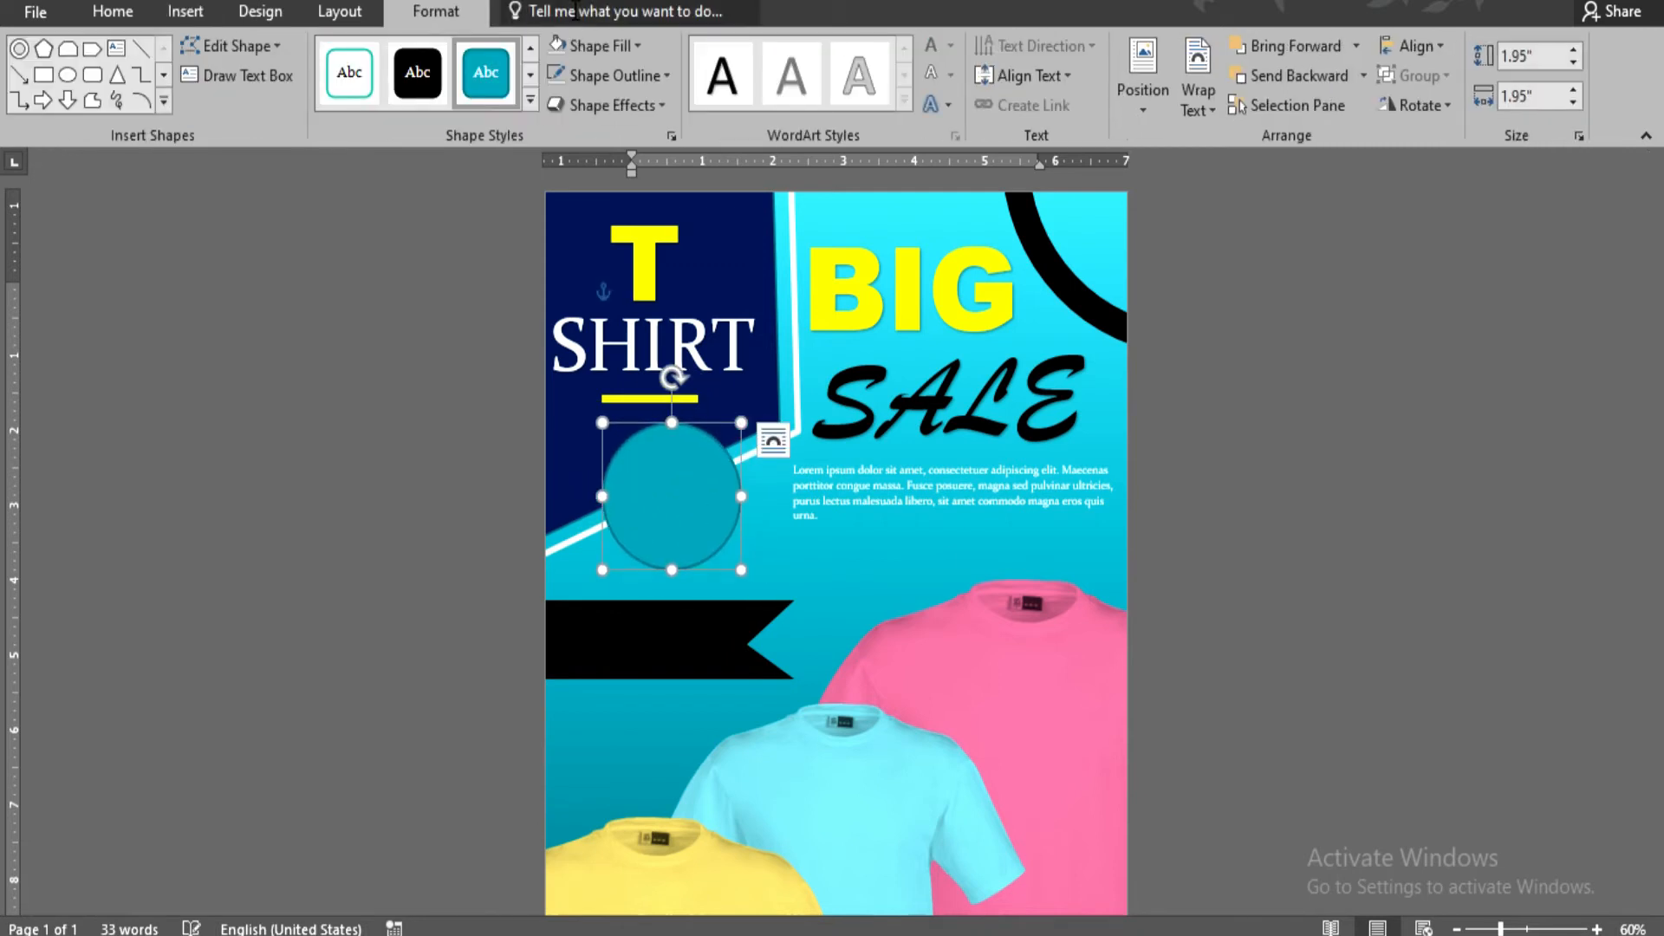
Fill the circle with black and give it a white 4½ pt outline.
left_click(600, 76)
left_click(558, 134)
left_click(613, 76)
mouse_move(659, 368)
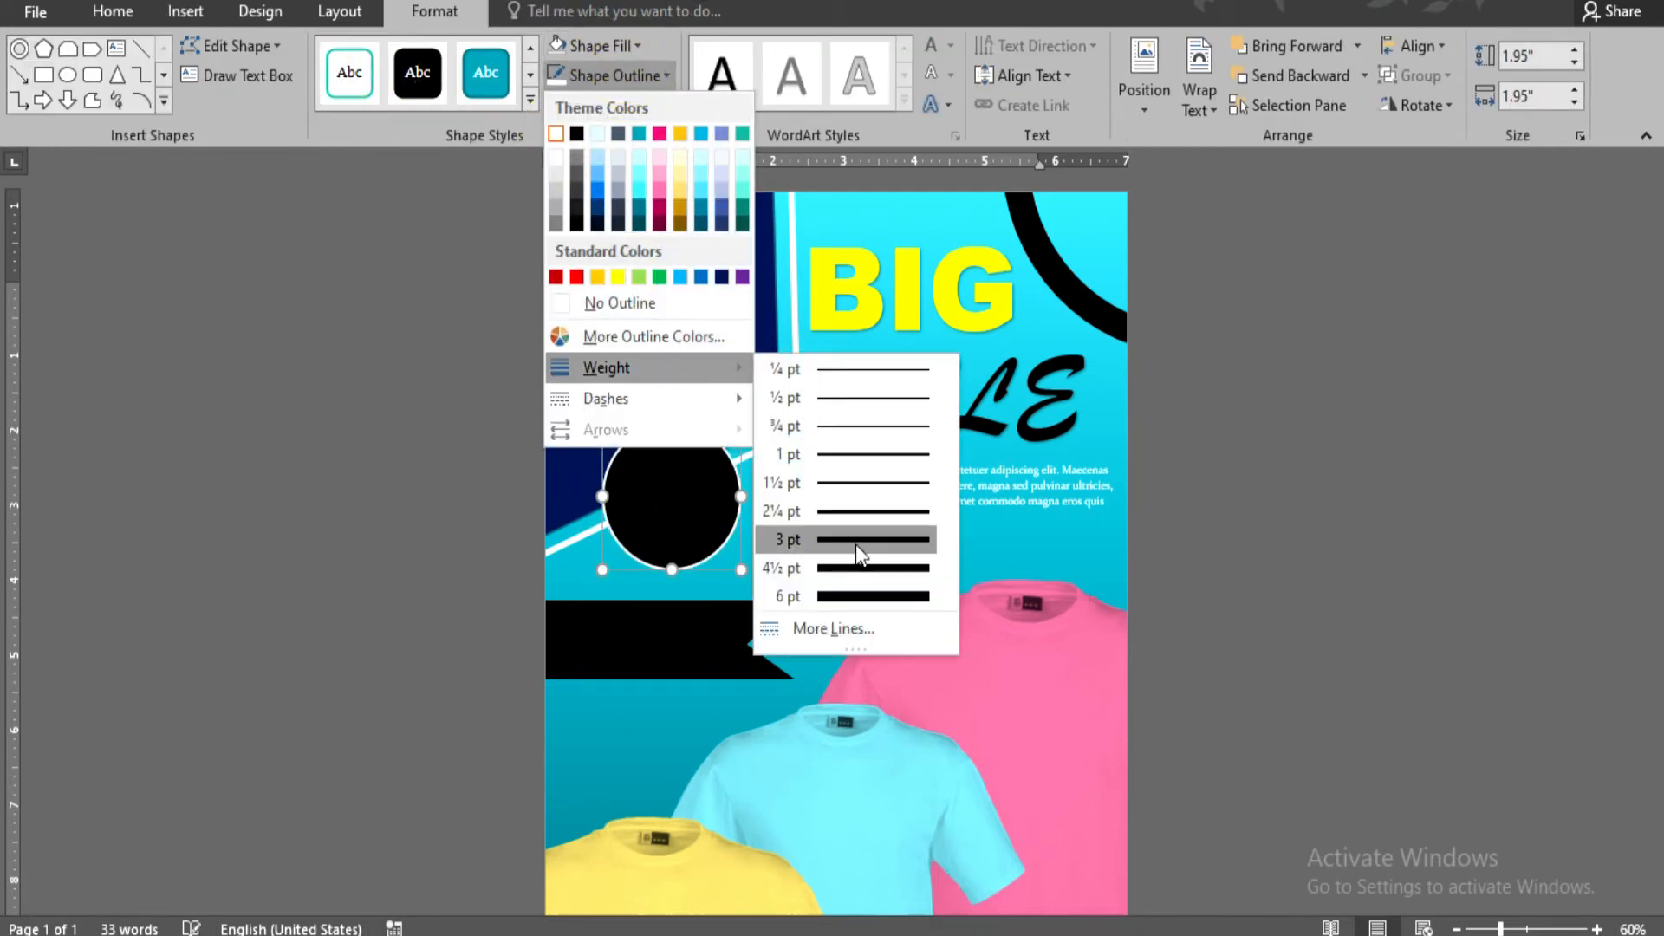
left_click(877, 568)
left_click(1225, 382)
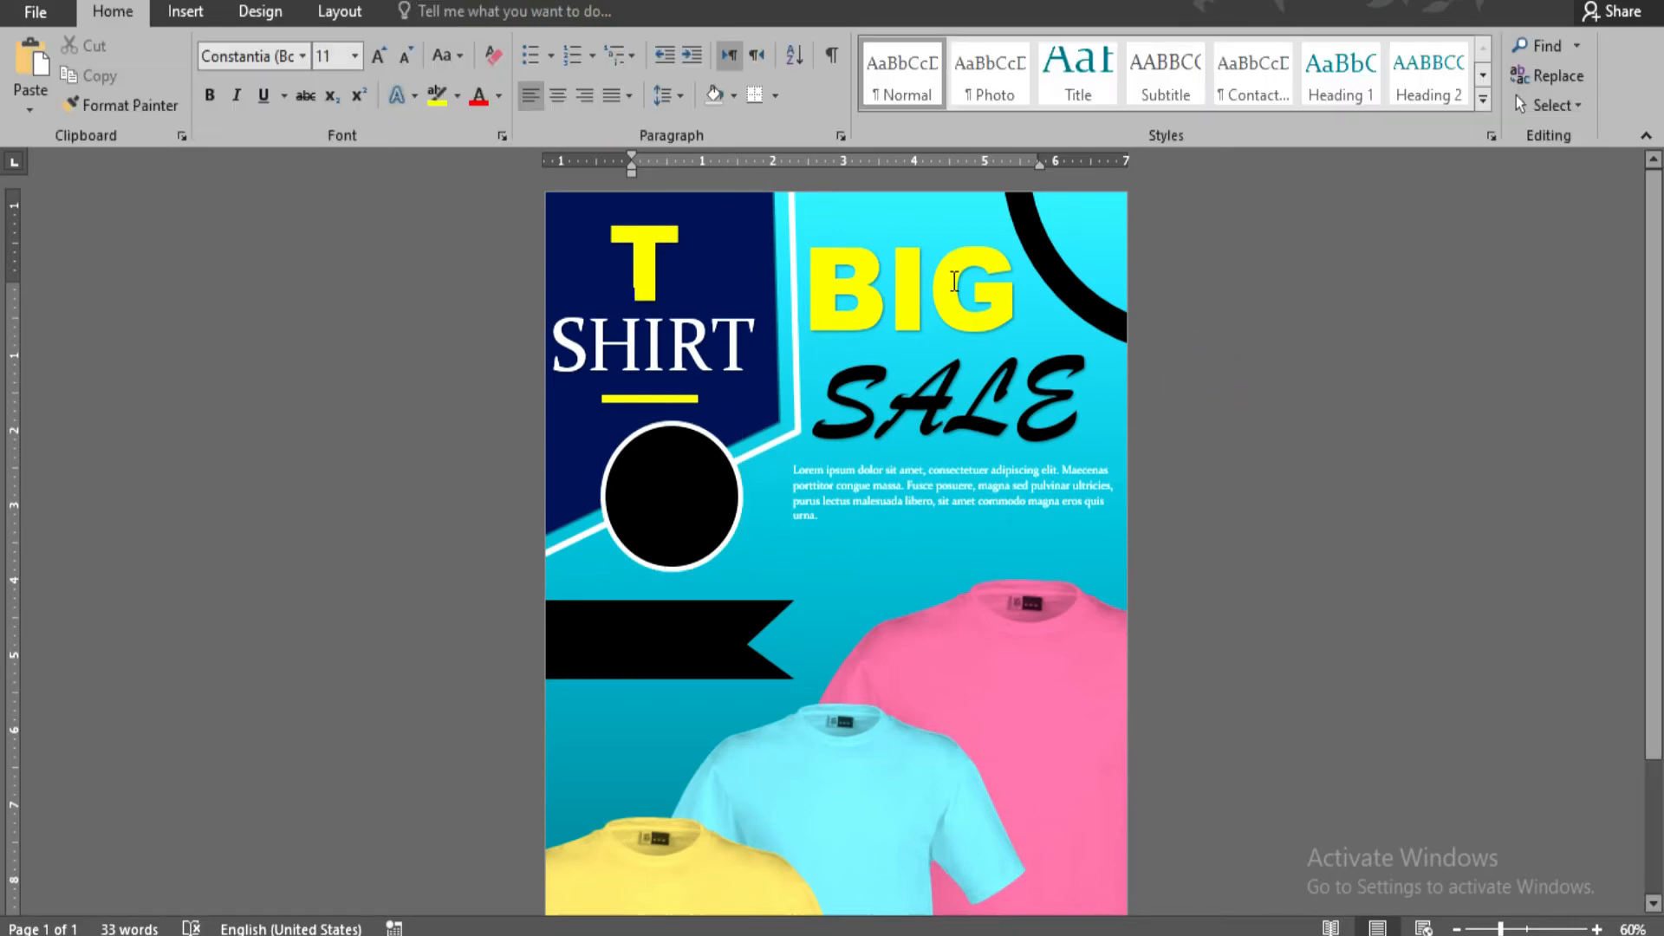
Insert WordArt reading 20% OFF on two lines, color it white and place it inside the black circle.
left_click(185, 12)
left_click(1251, 71)
left_click(1234, 145)
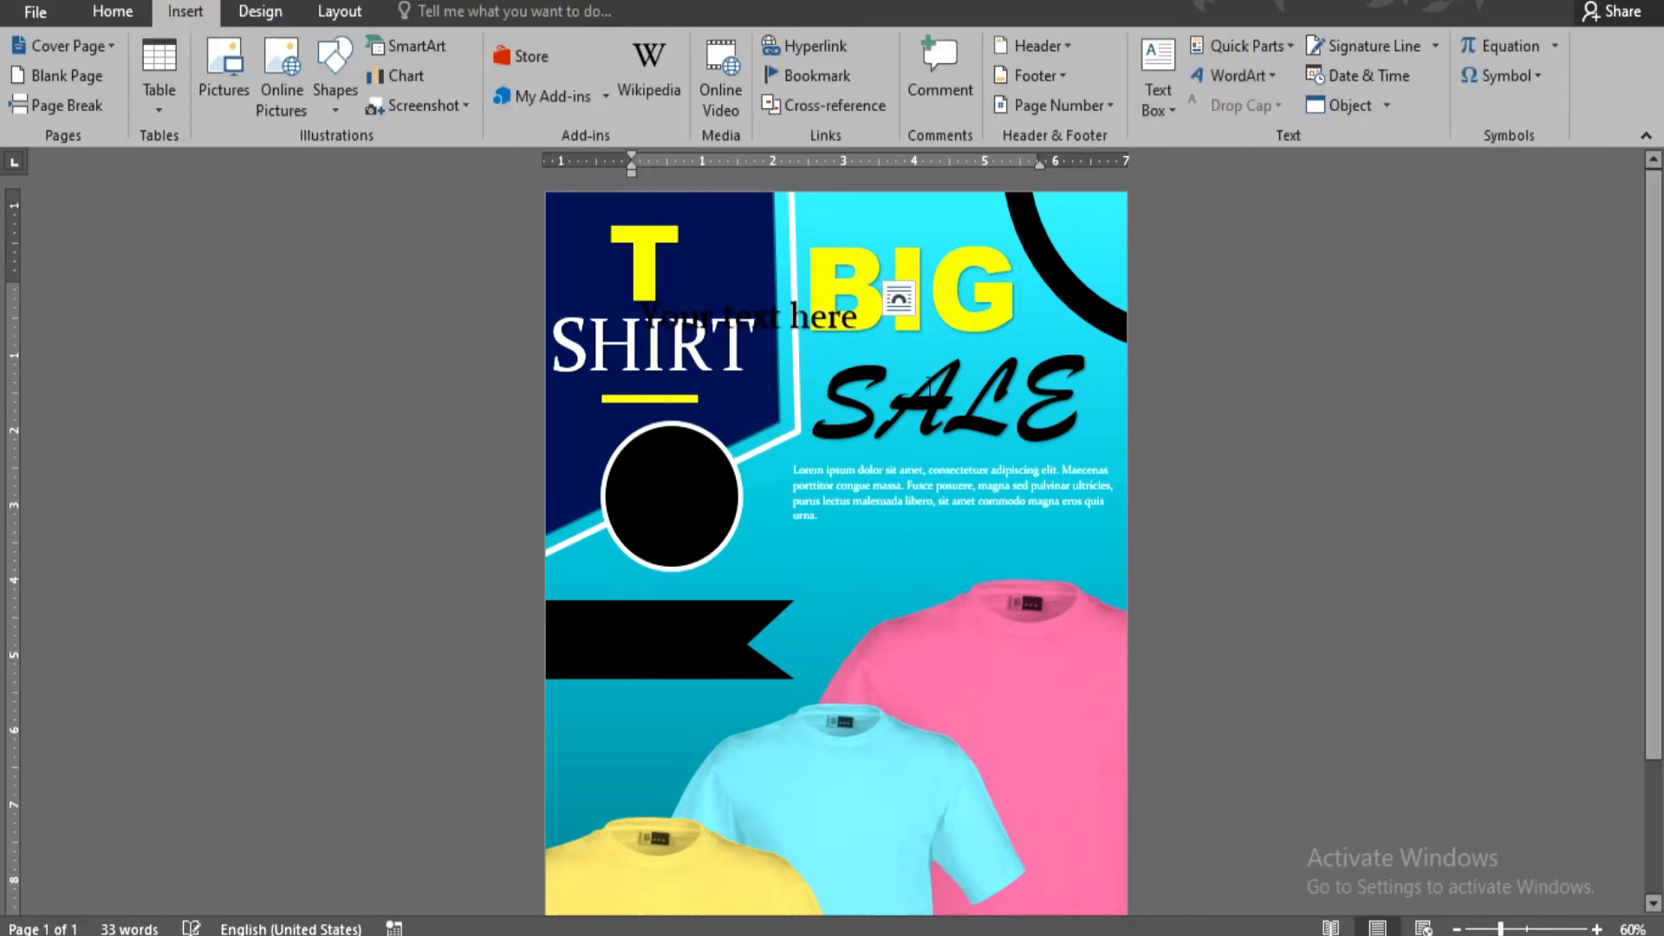
type("20")
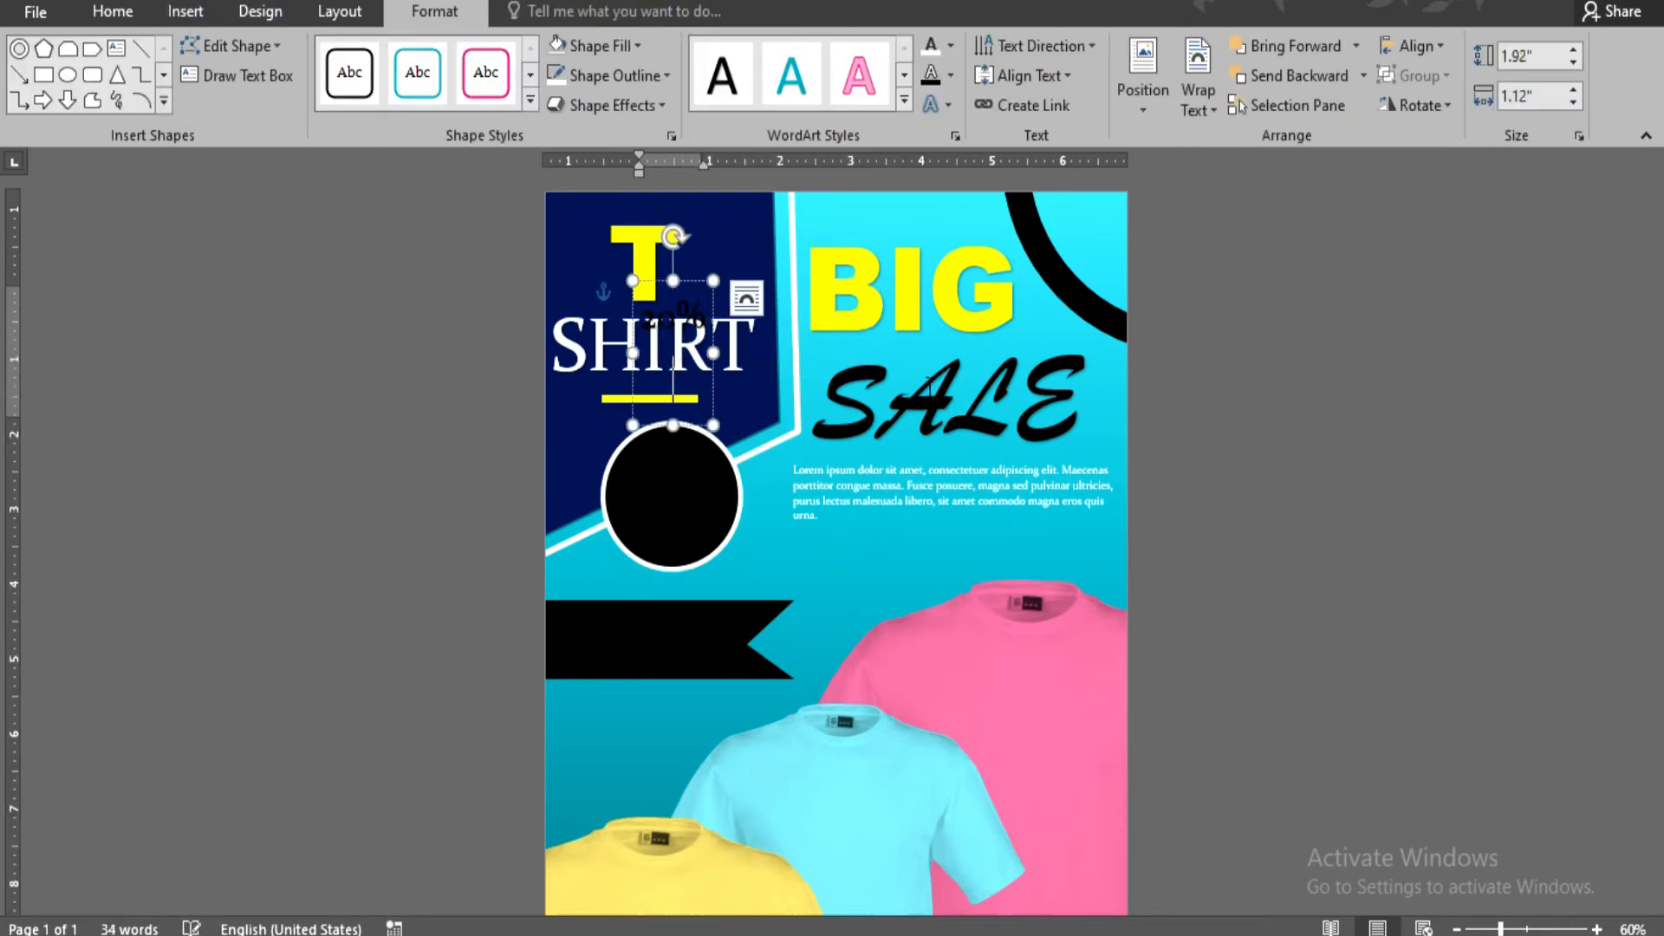
left_click(689, 279)
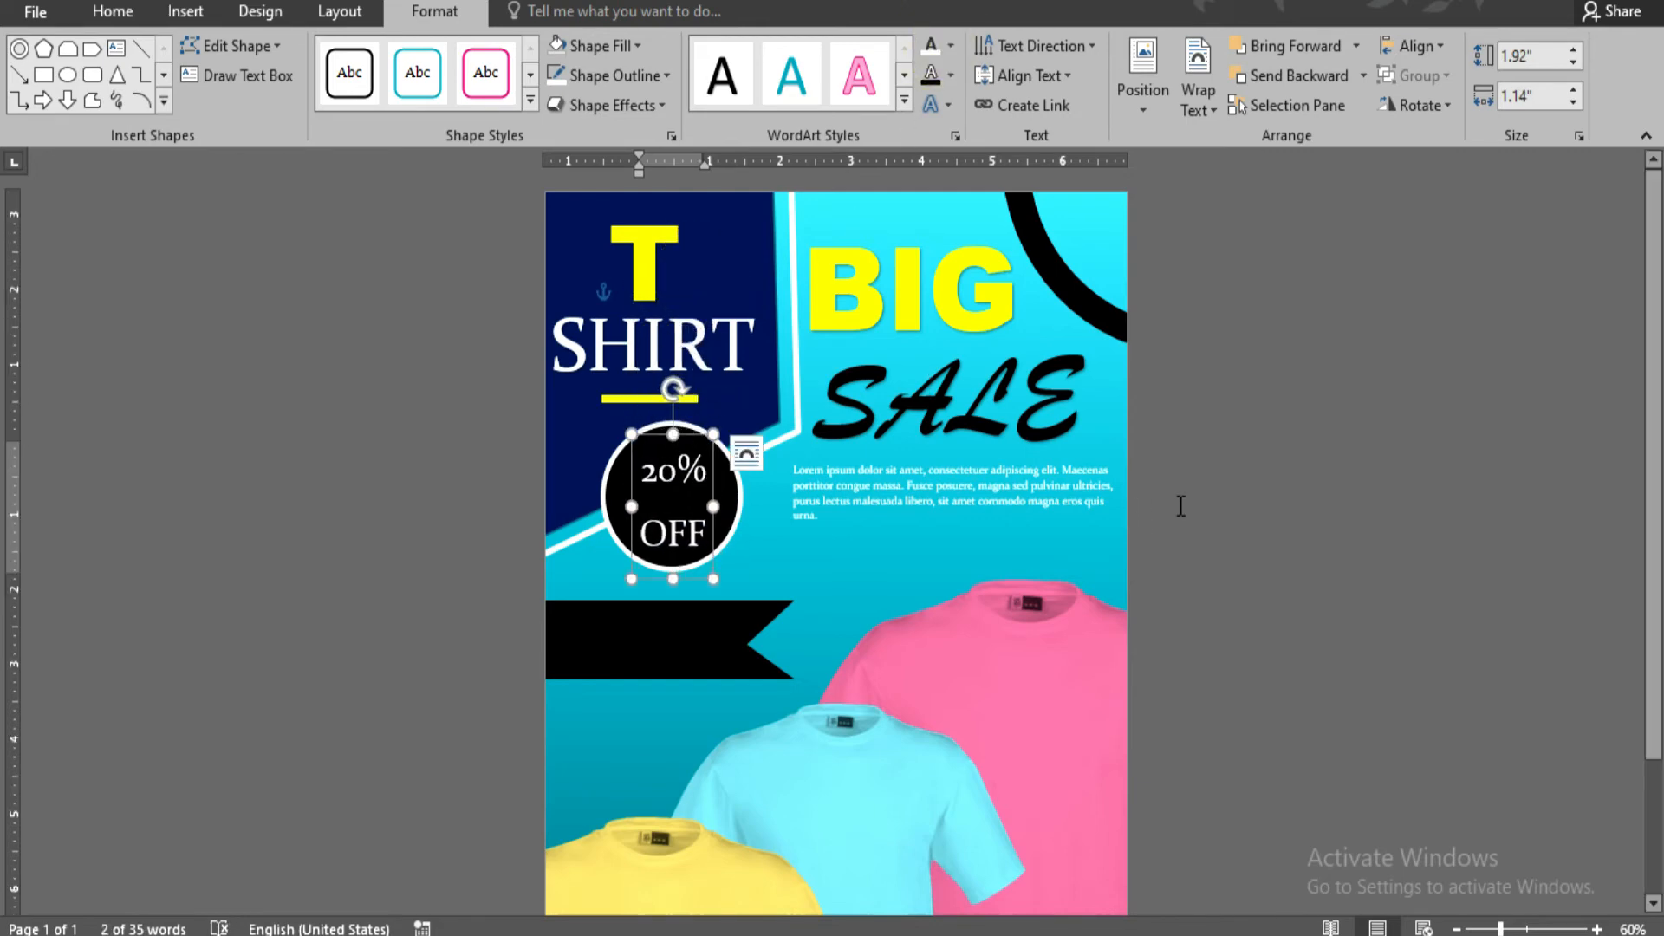
left_click(1181, 506)
Widen the black ribbon banner to about 4.81".
left_click(673, 647)
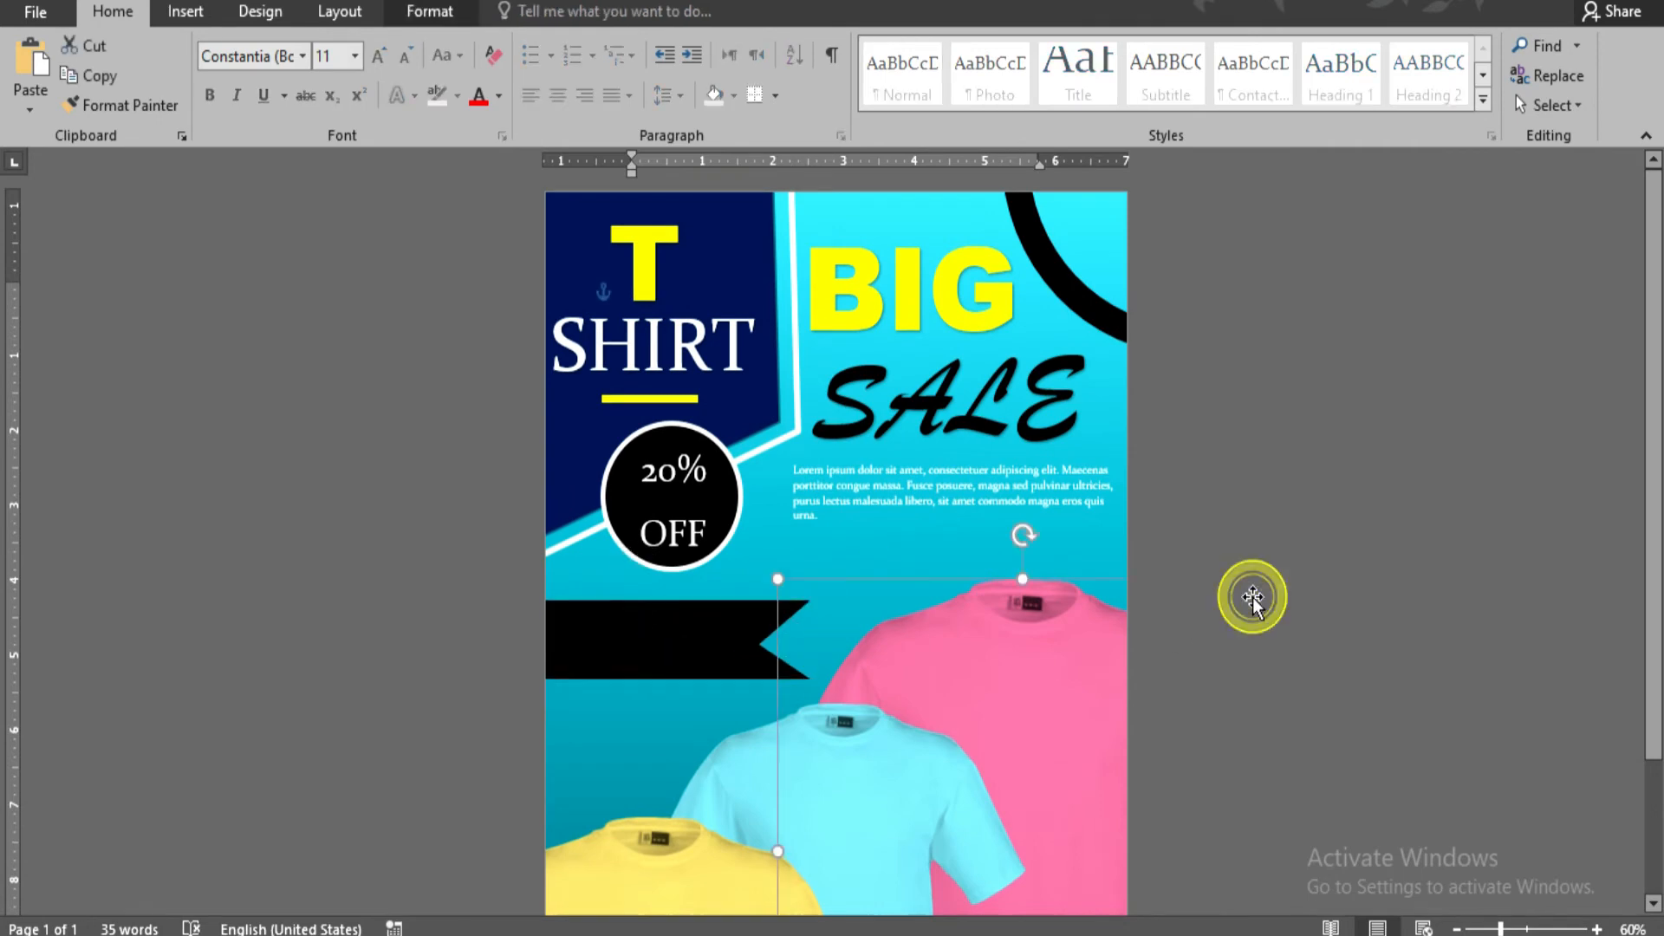
left_click(1253, 598)
Insert white WordArt reading Buy Now, enlarge it to about 1.29" by 2.81" and place it on the black ribbon.
left_click(185, 12)
left_click(1246, 46)
left_click(1161, 143)
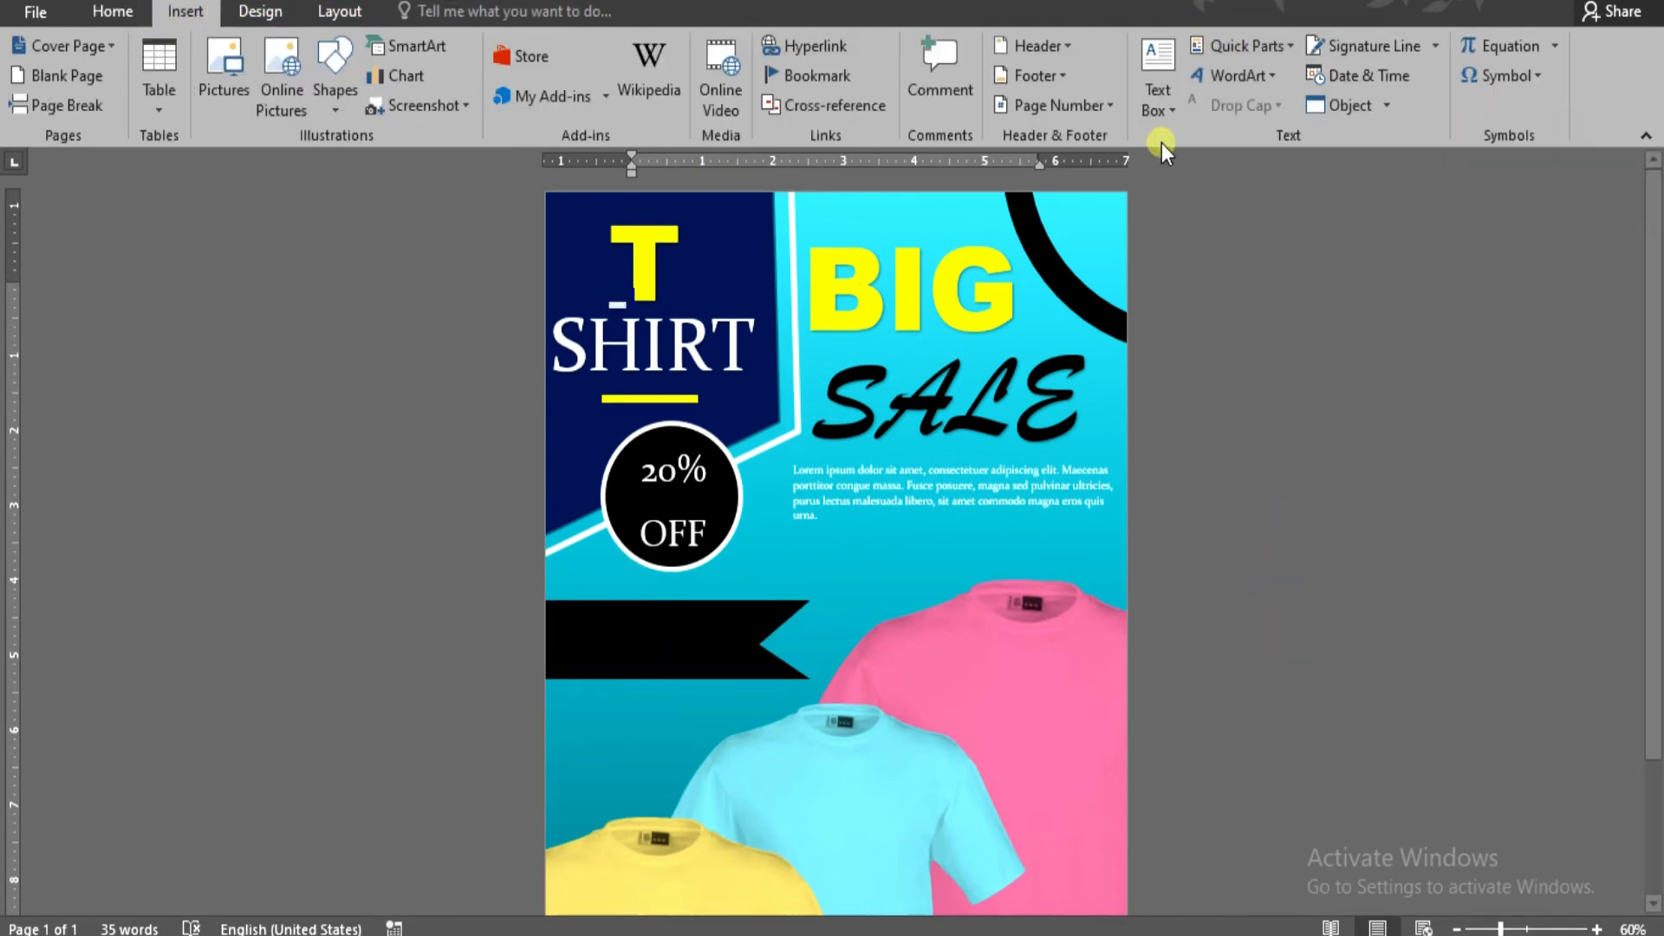
left_click(817, 315)
left_click_drag(880, 279, 651, 343)
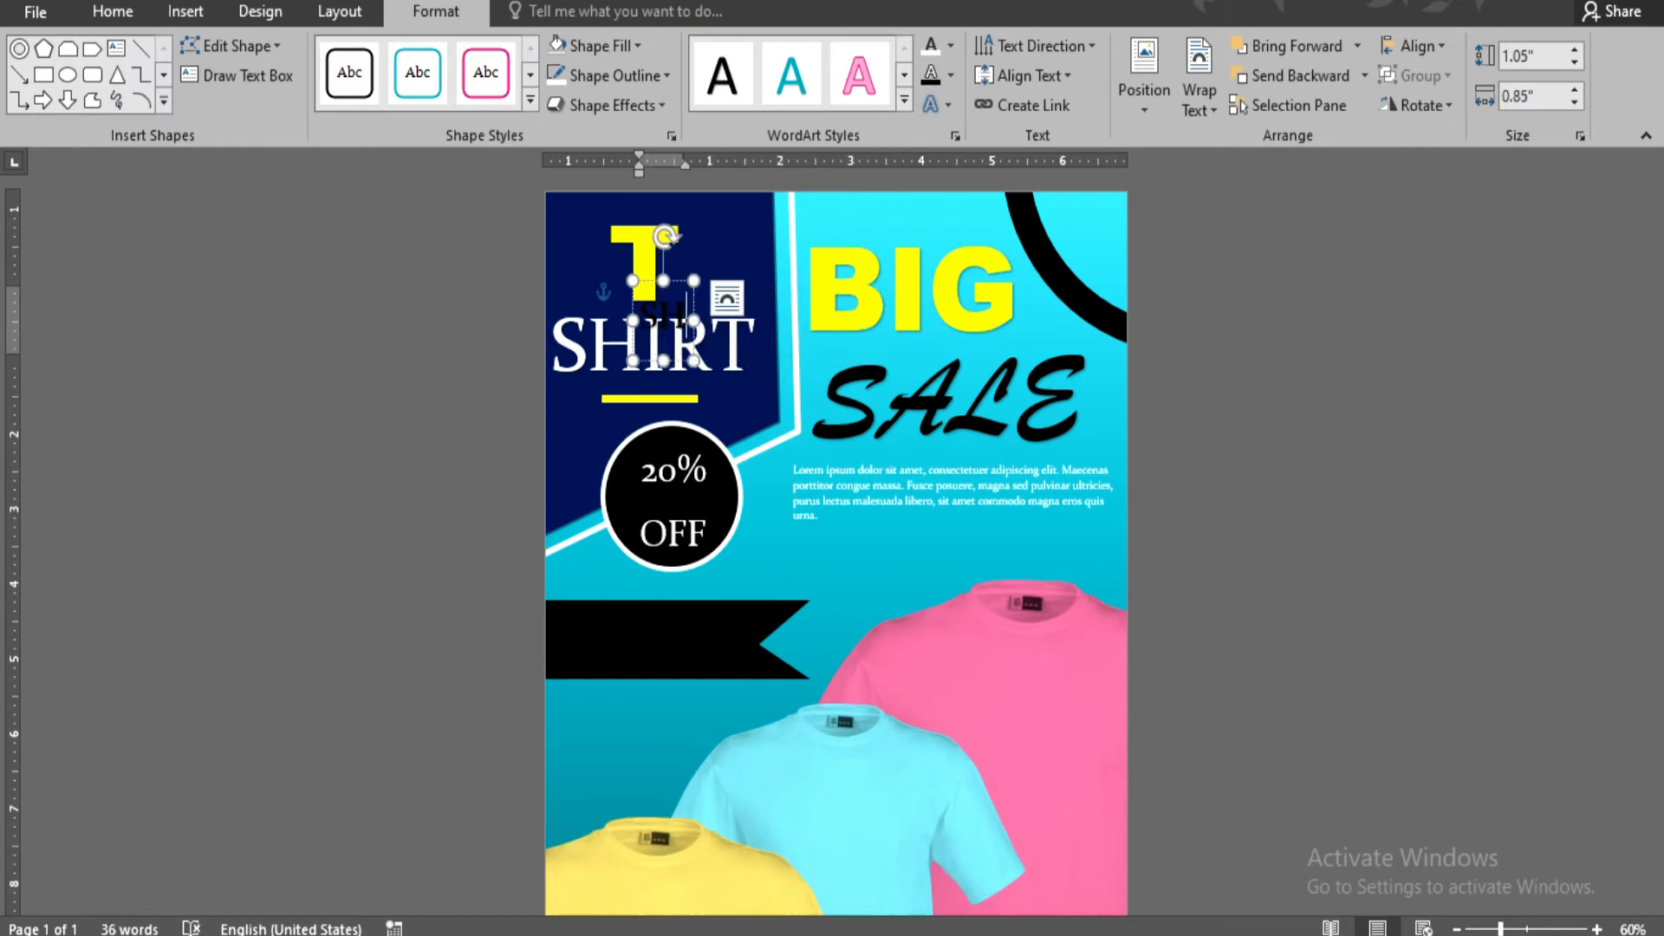
type("Shop Now")
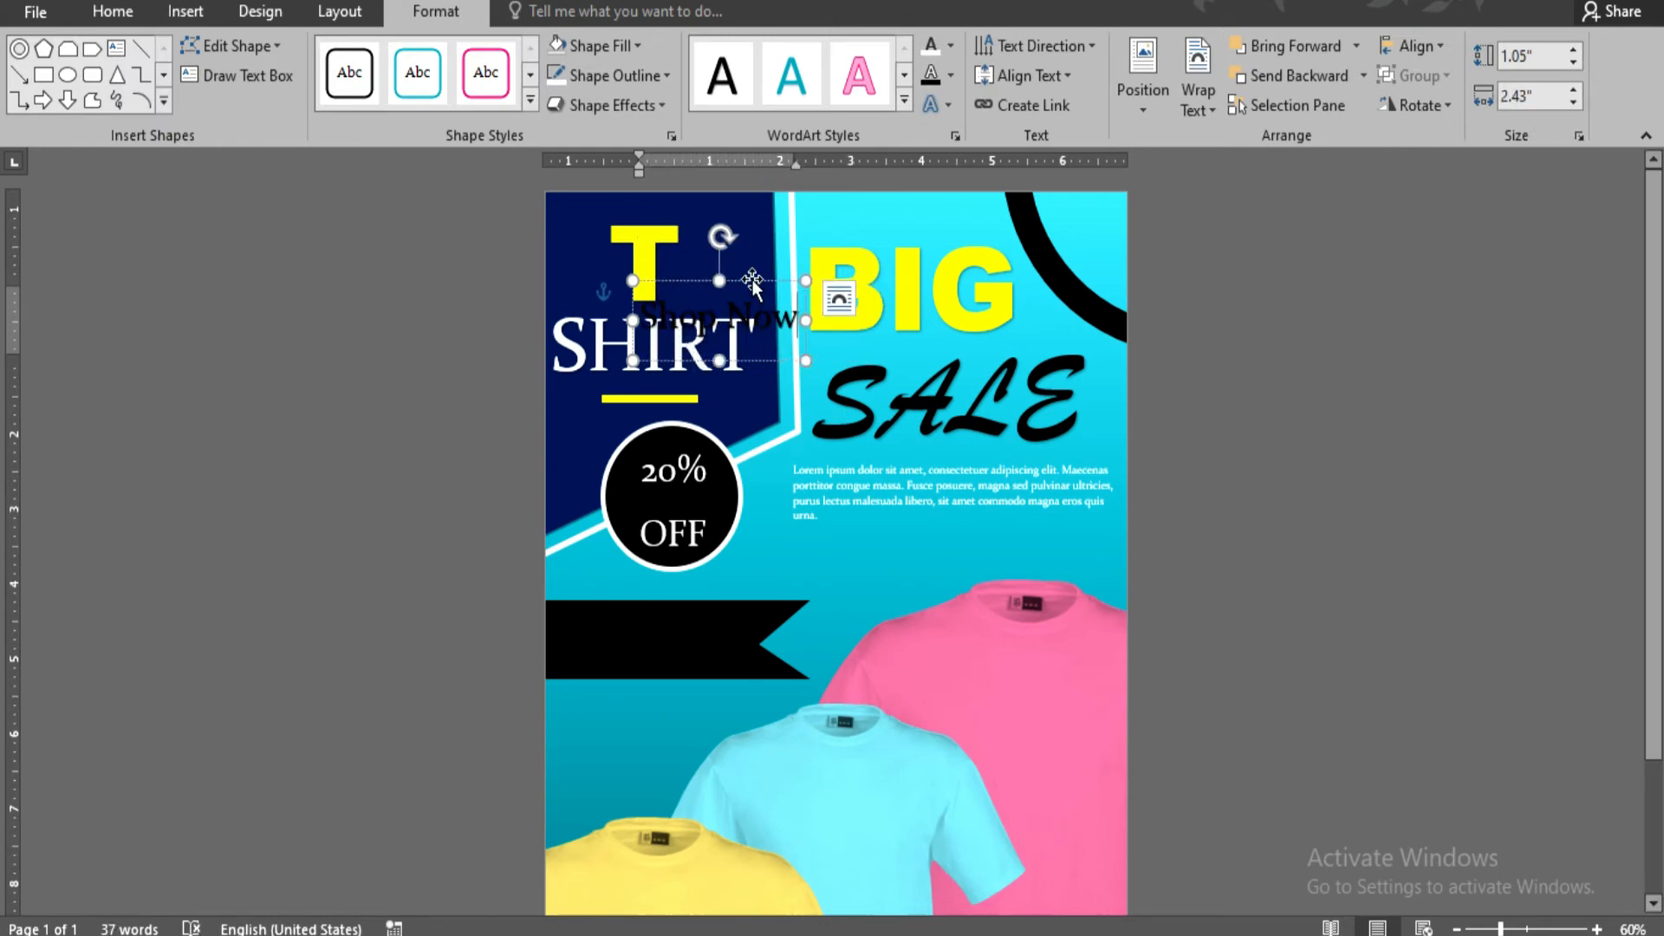
left_click_drag(806, 321, 749, 321)
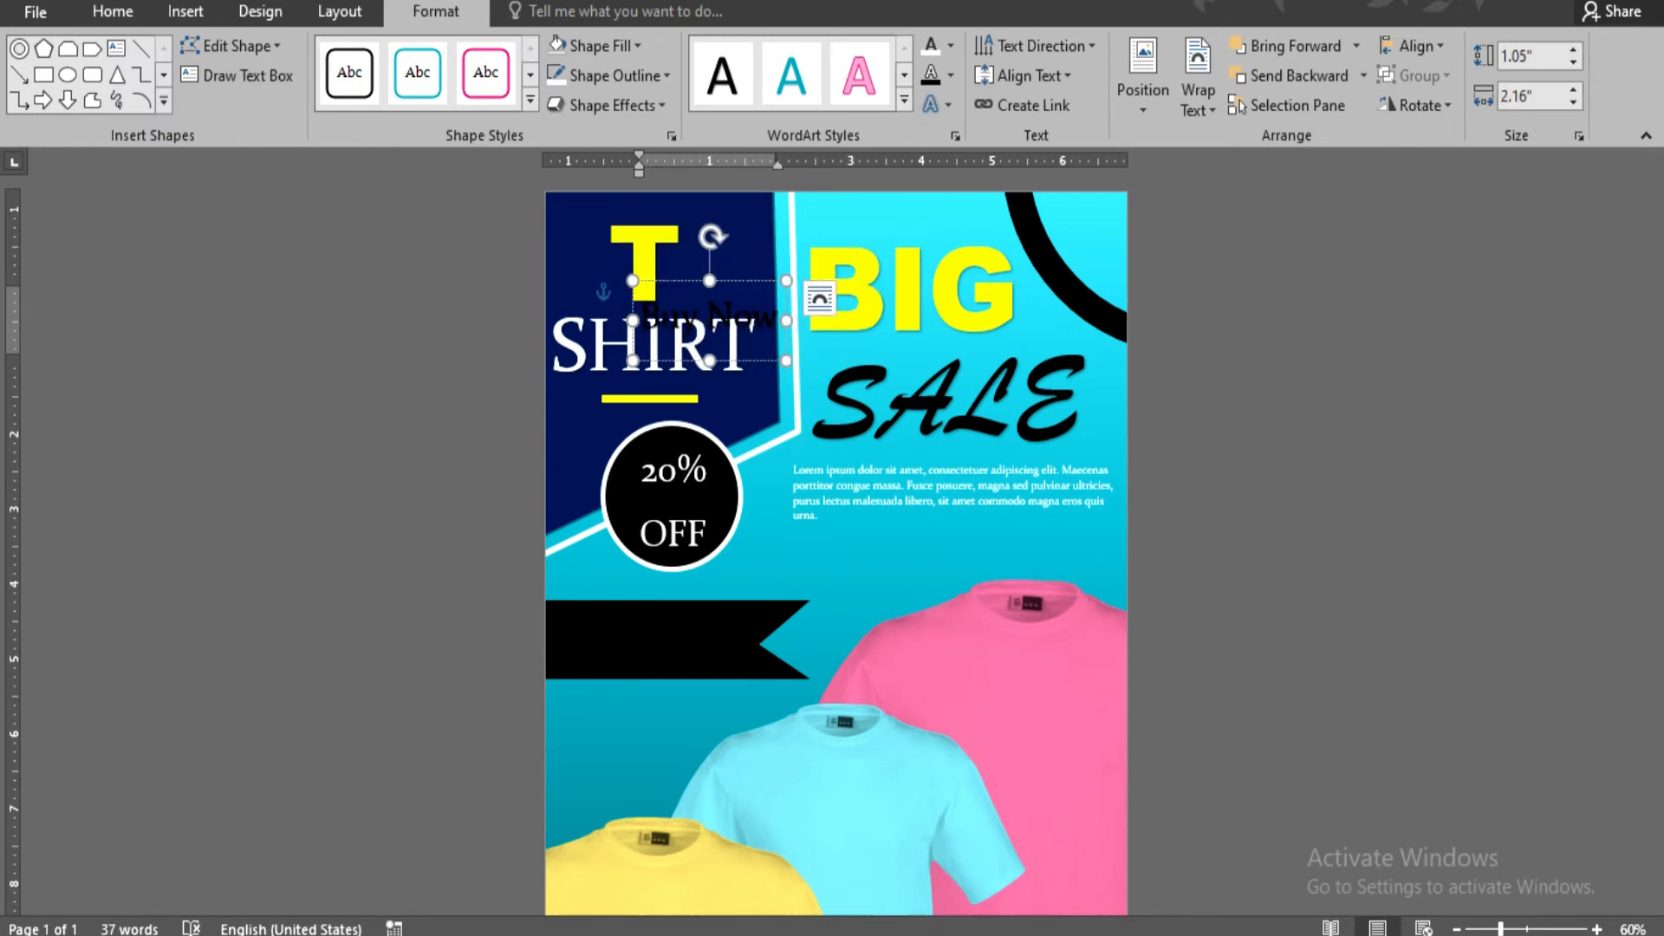
left_click_drag(674, 602, 678, 603)
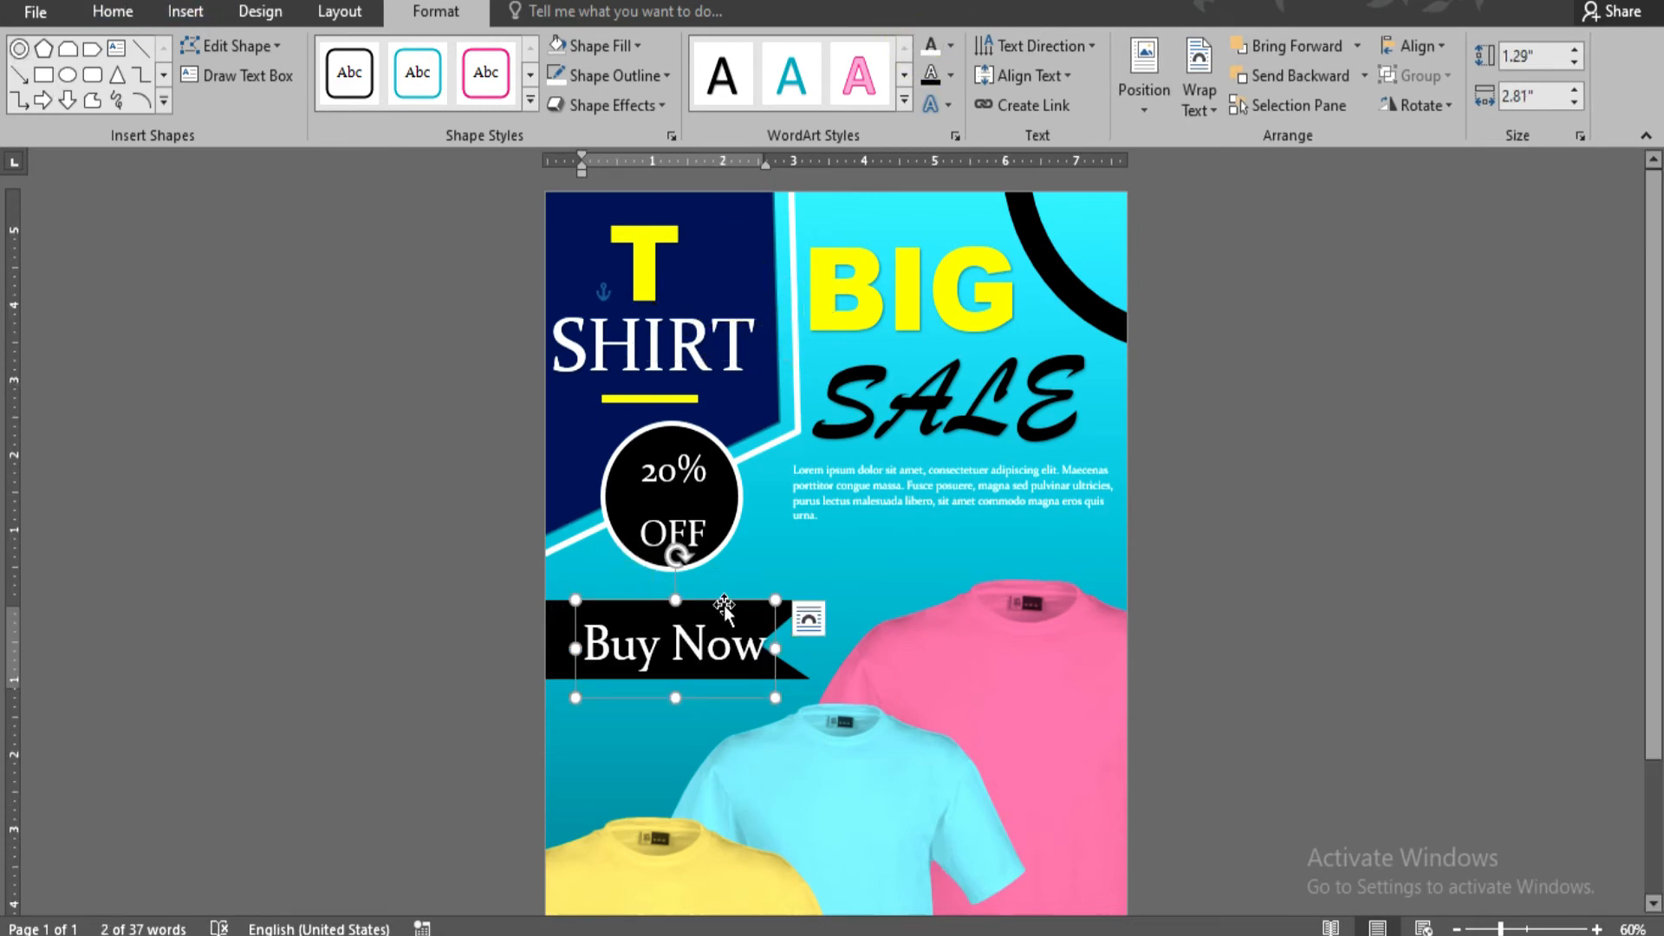
Center Buy Now on the ribbon and apply a green glow effect to the ribbon shape.
left_click(771, 627)
left_click(607, 46)
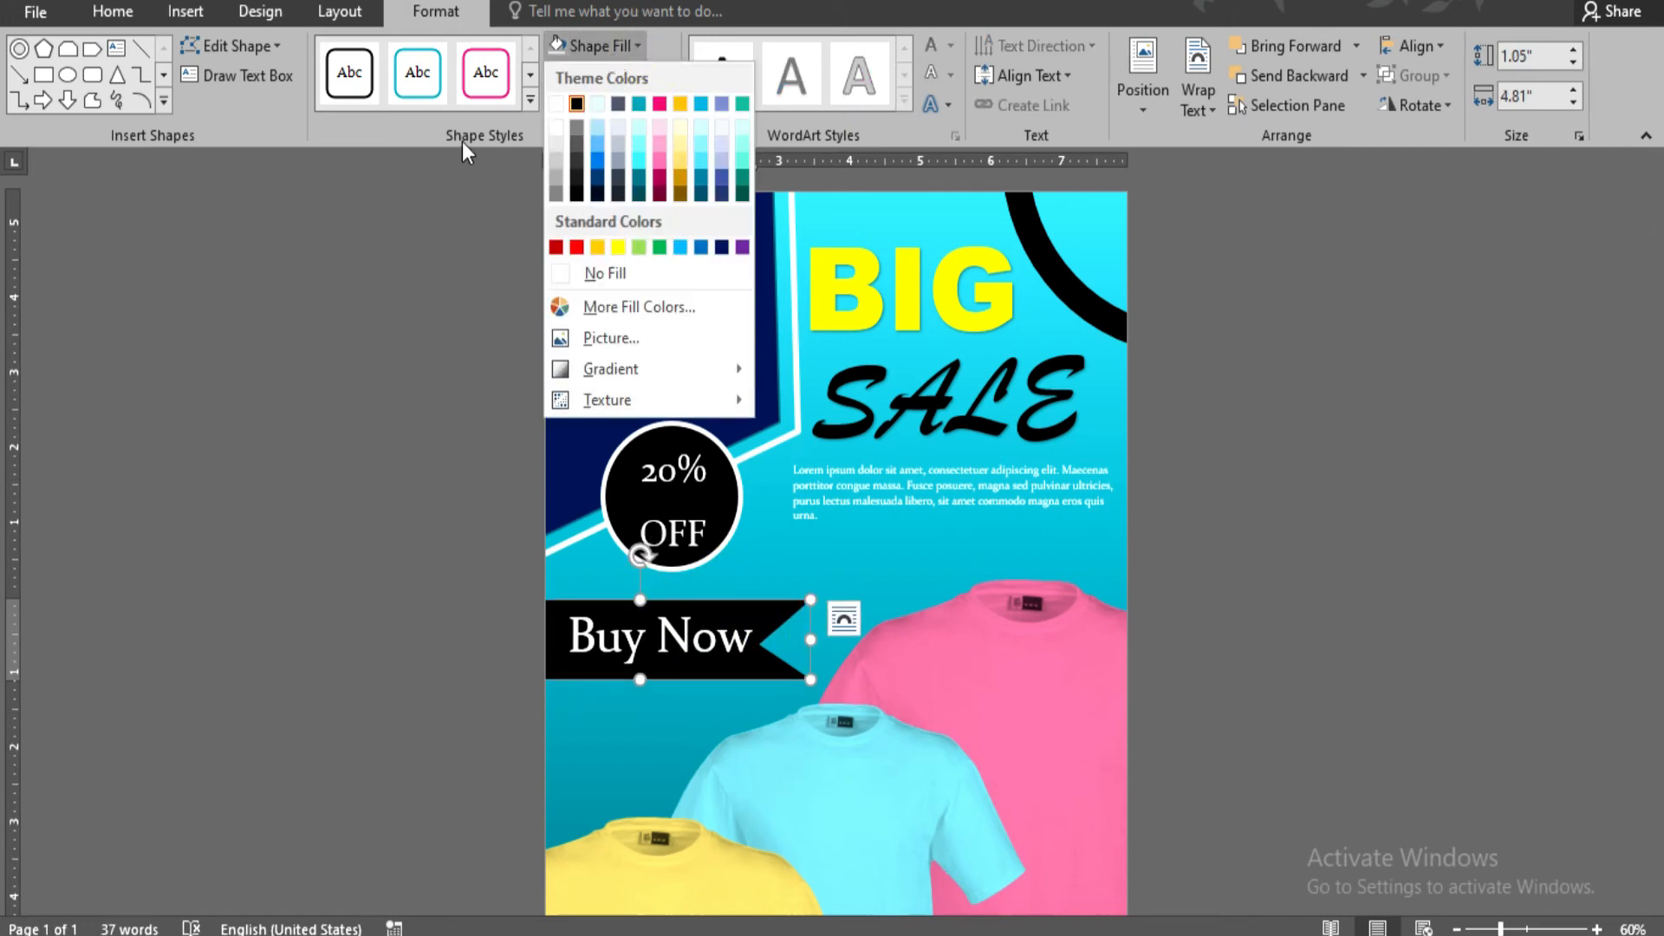
left_click(461, 142)
left_click(607, 104)
left_click(681, 205)
left_click(610, 76)
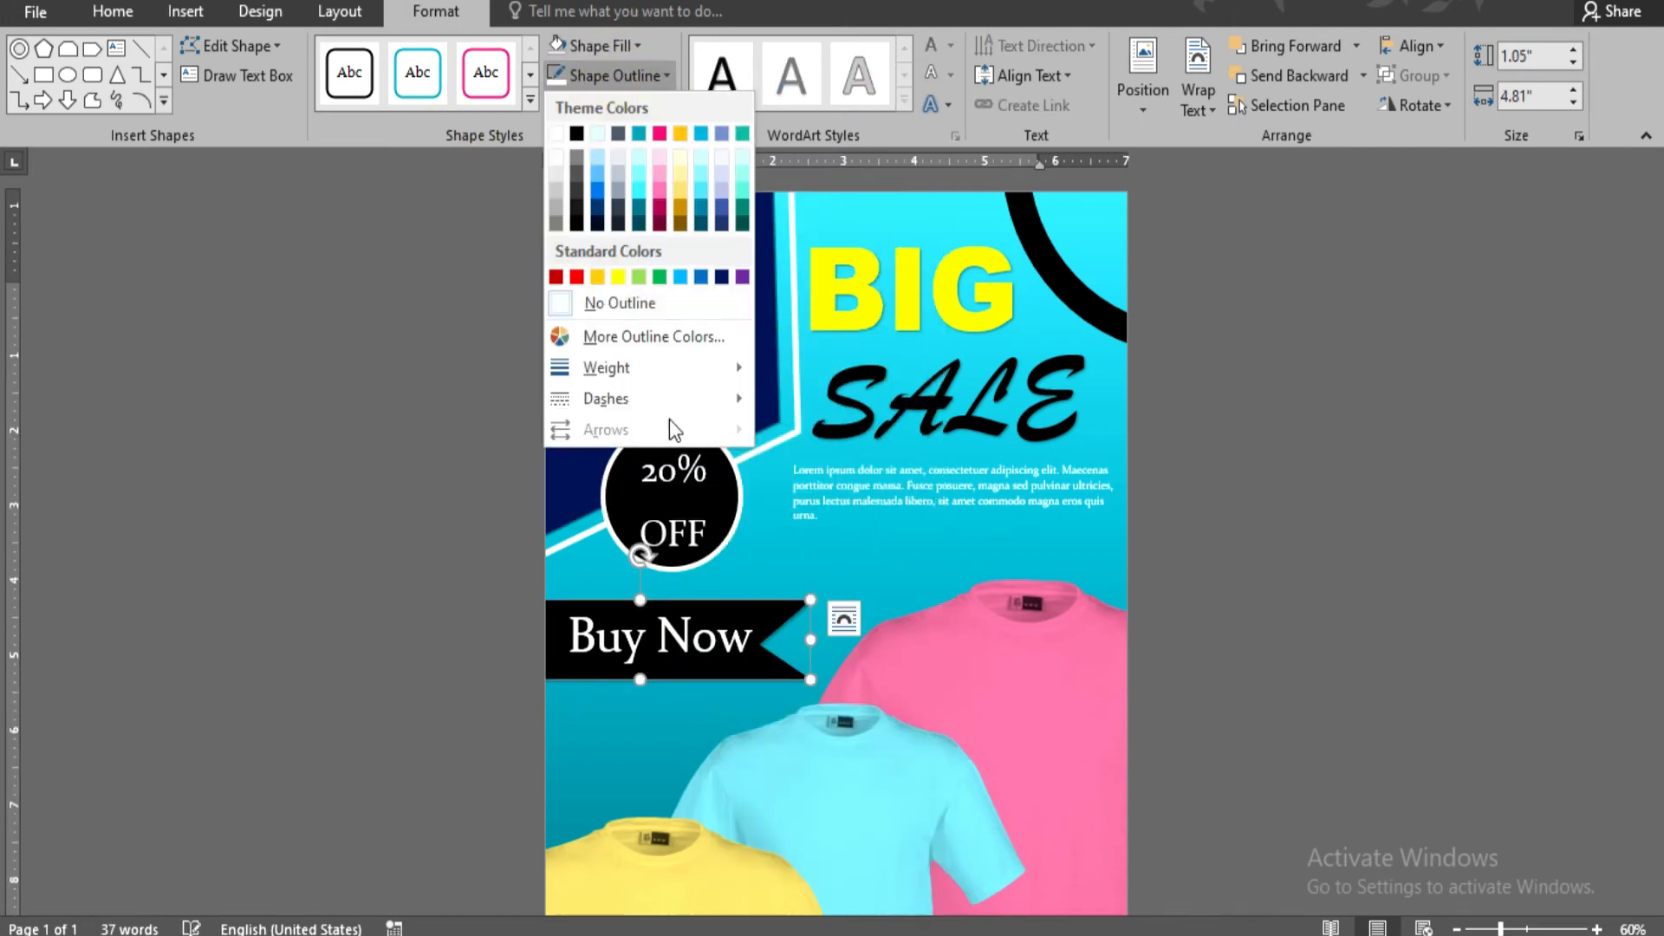
left_click(606, 105)
left_click(606, 105)
mouse_move(620, 320)
left_click(897, 614)
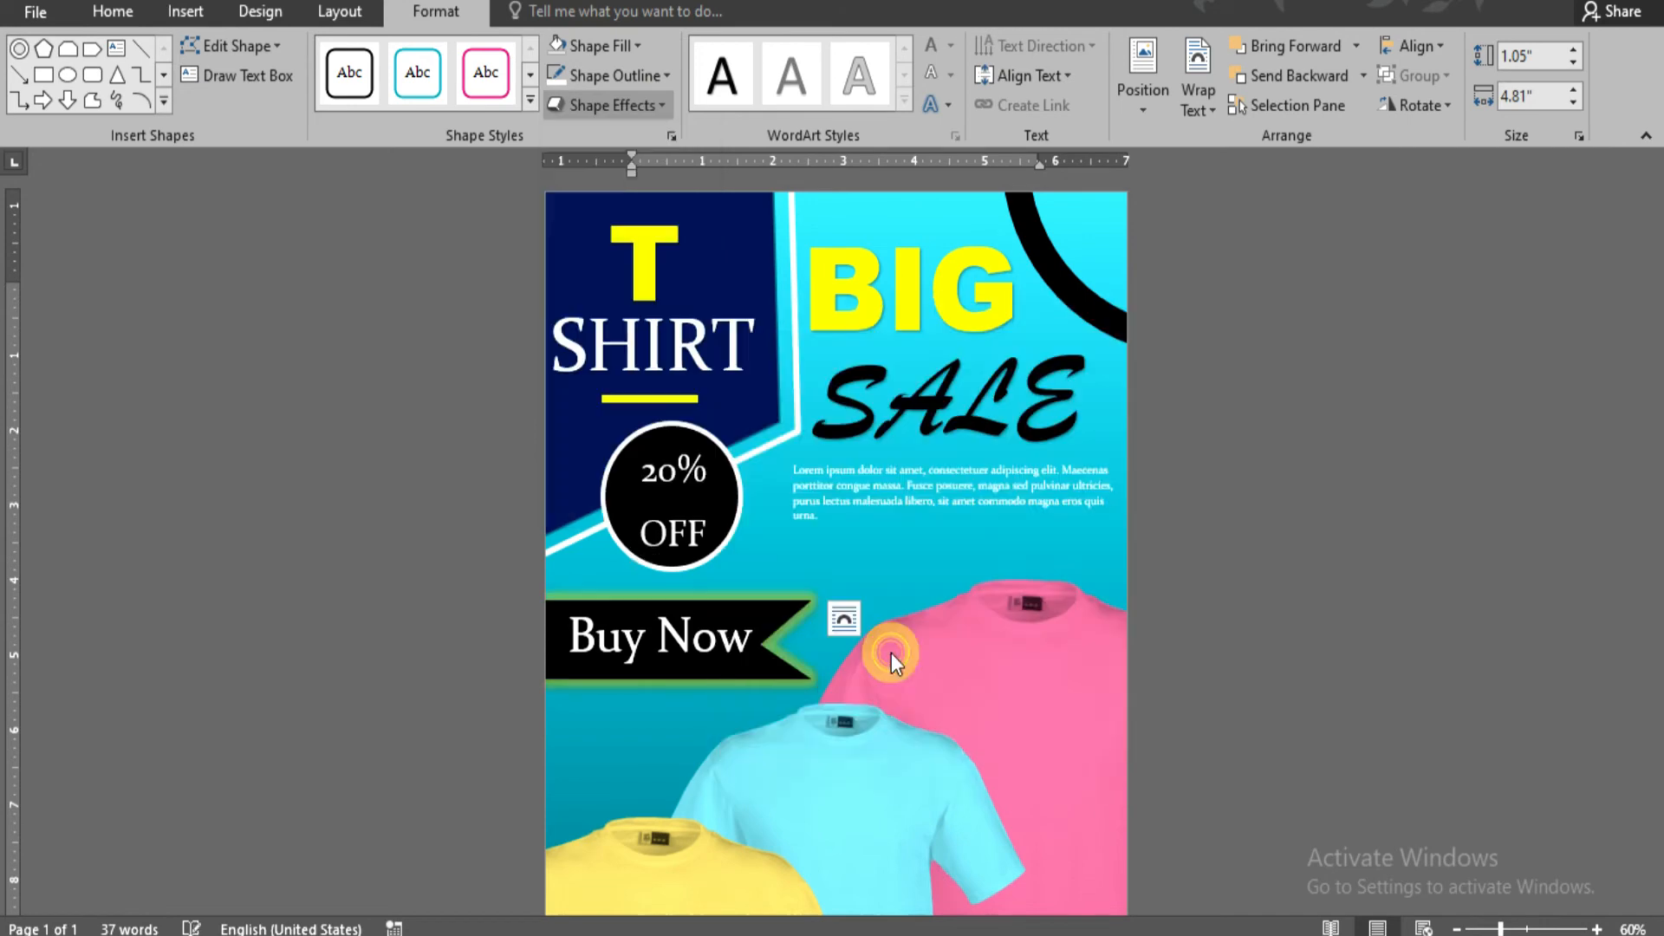
left_click(1251, 594)
Draw a rectangle about 0.93" by 8.59" across the full width of the page's bottom edge.
scroll(1193, 486, "down", 2)
scroll(1196, 486, "up", 1)
scroll(1196, 486, "down", 3)
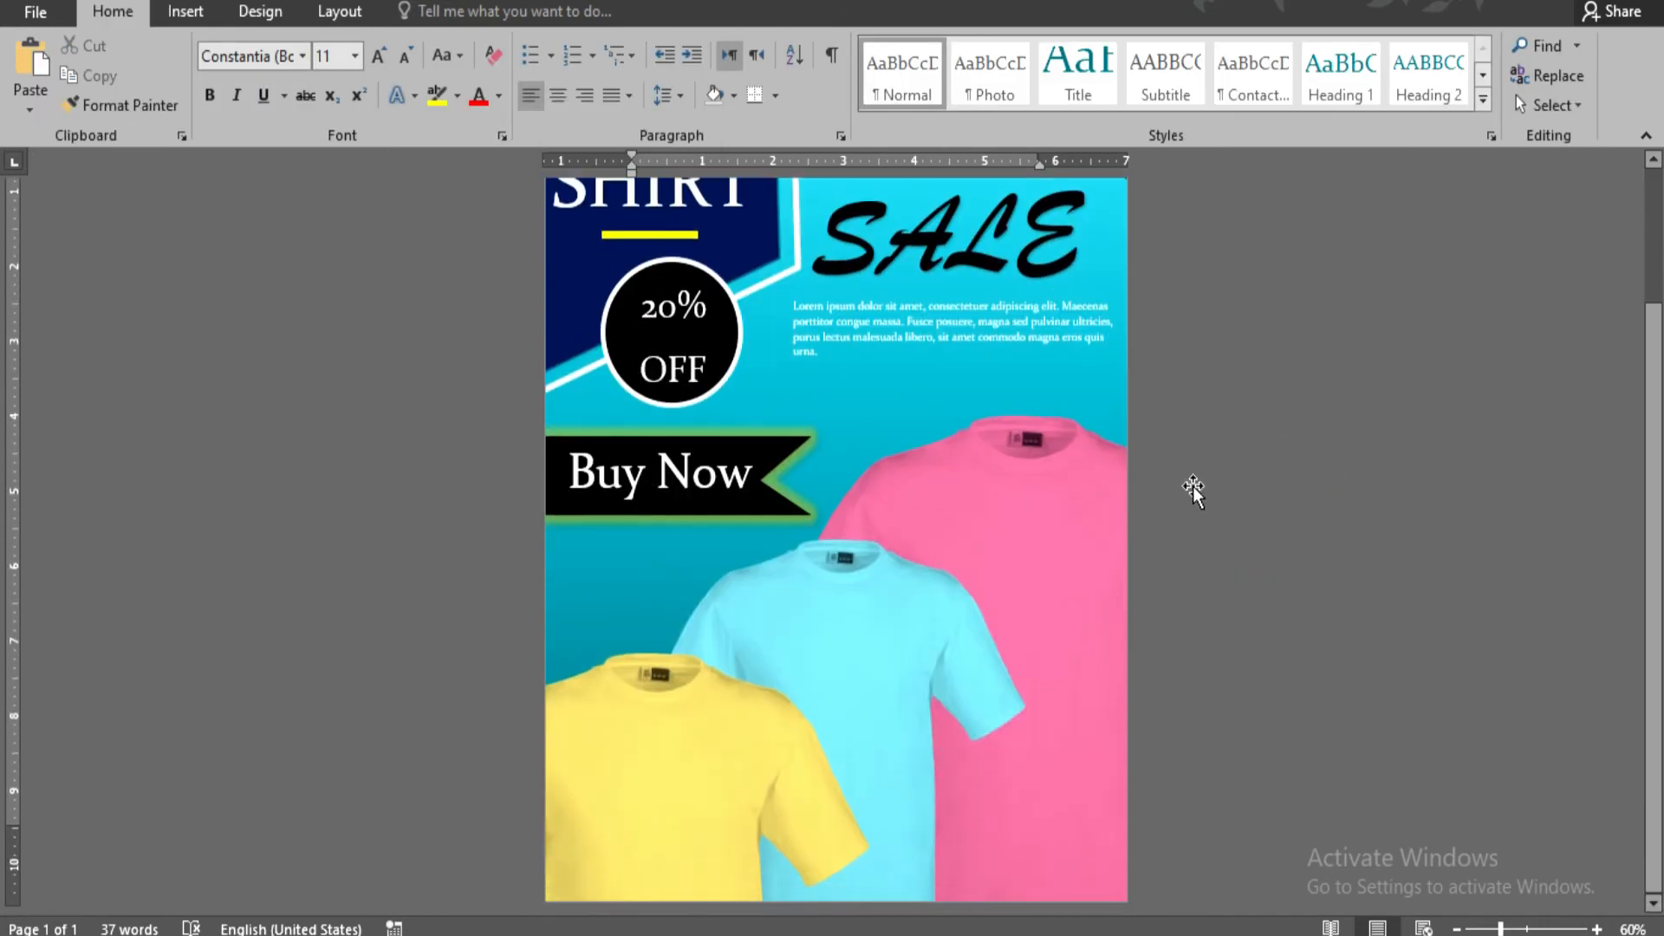
left_click(186, 11)
left_click(334, 90)
left_click(494, 164)
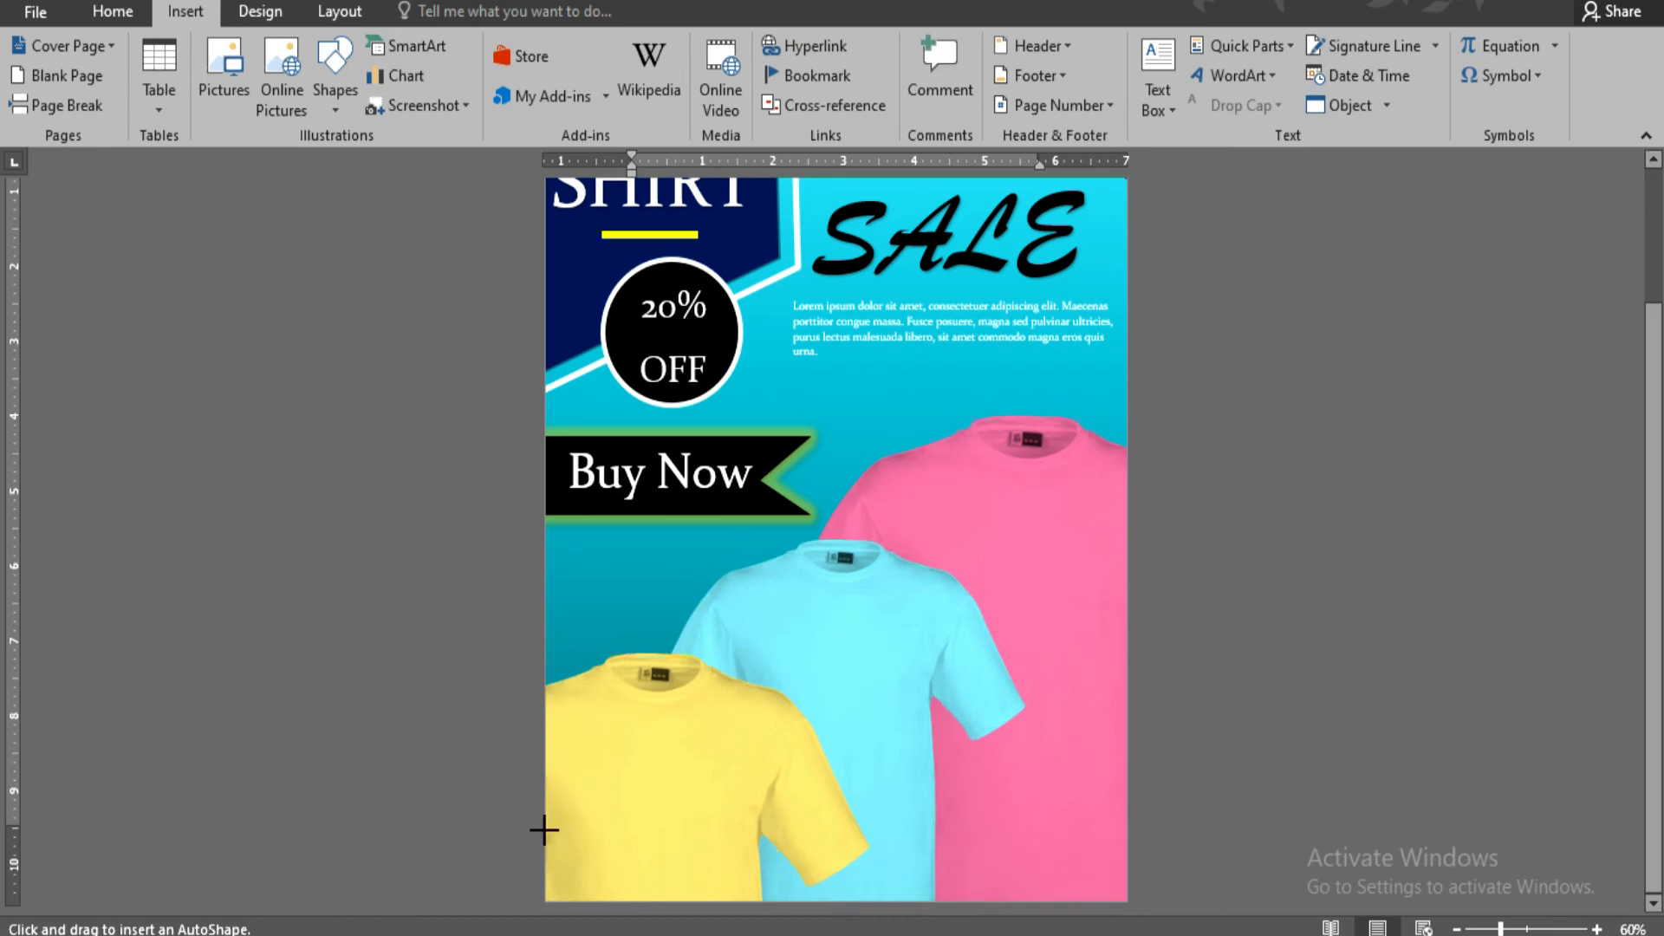
left_click_drag(672, 865, 1127, 902)
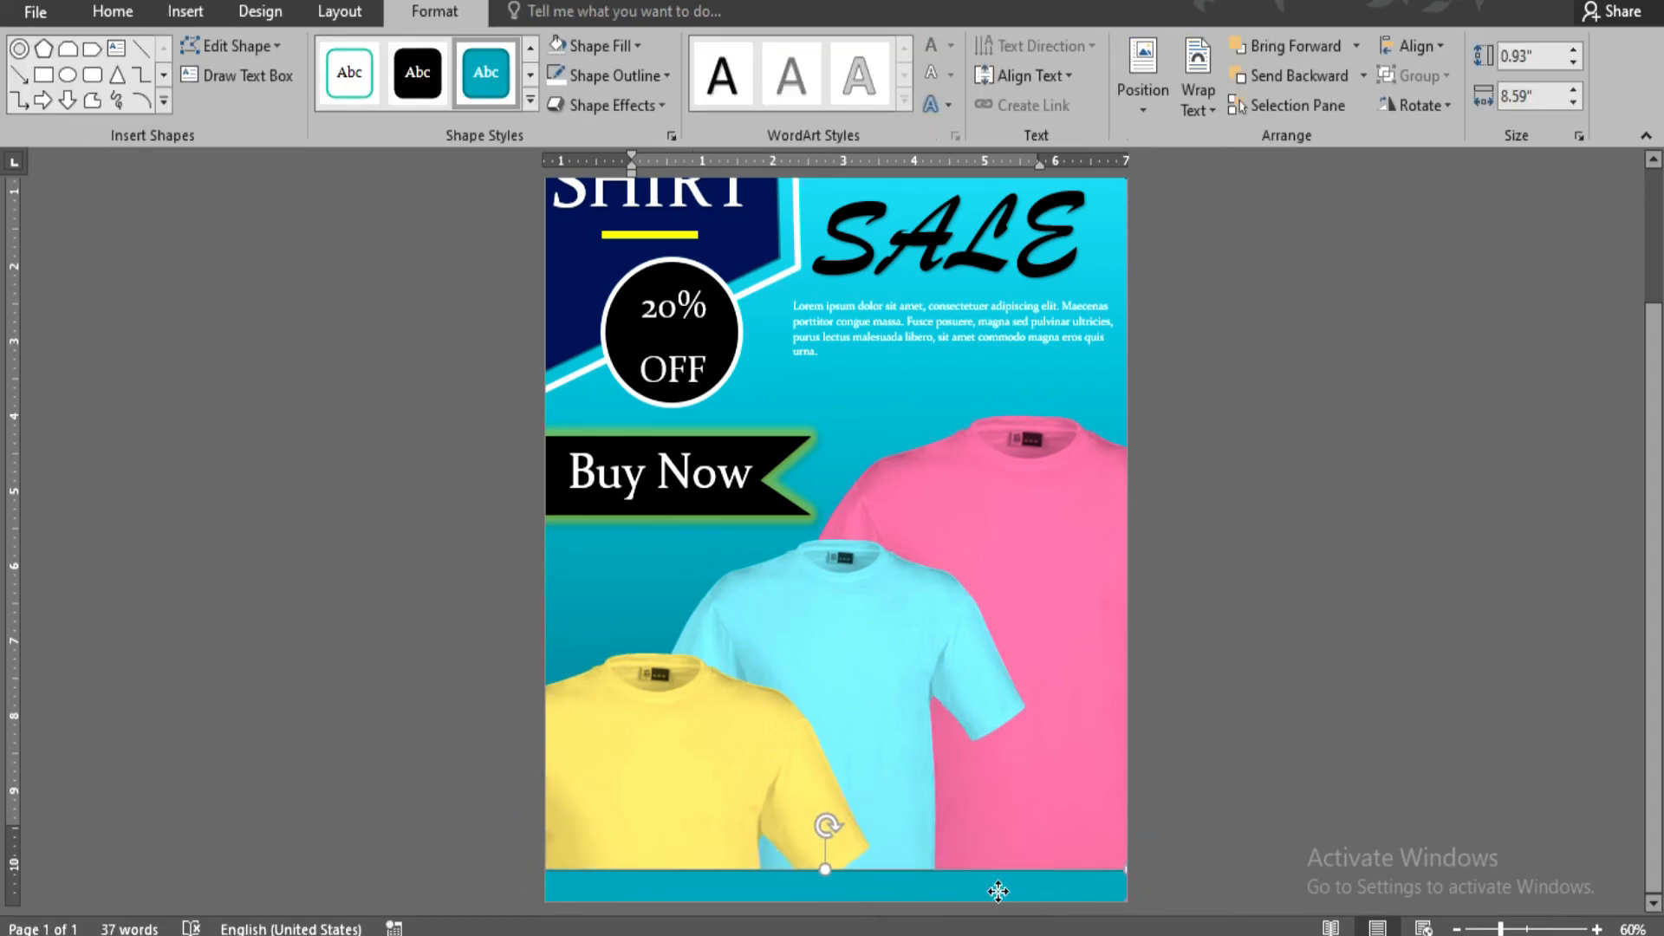
Raise the yellow shirt slightly and color the rectangle at the page's bottom edge black.
left_click(688, 724)
left_click_drag(688, 725, 685, 686)
left_click(1307, 525)
left_click(847, 877)
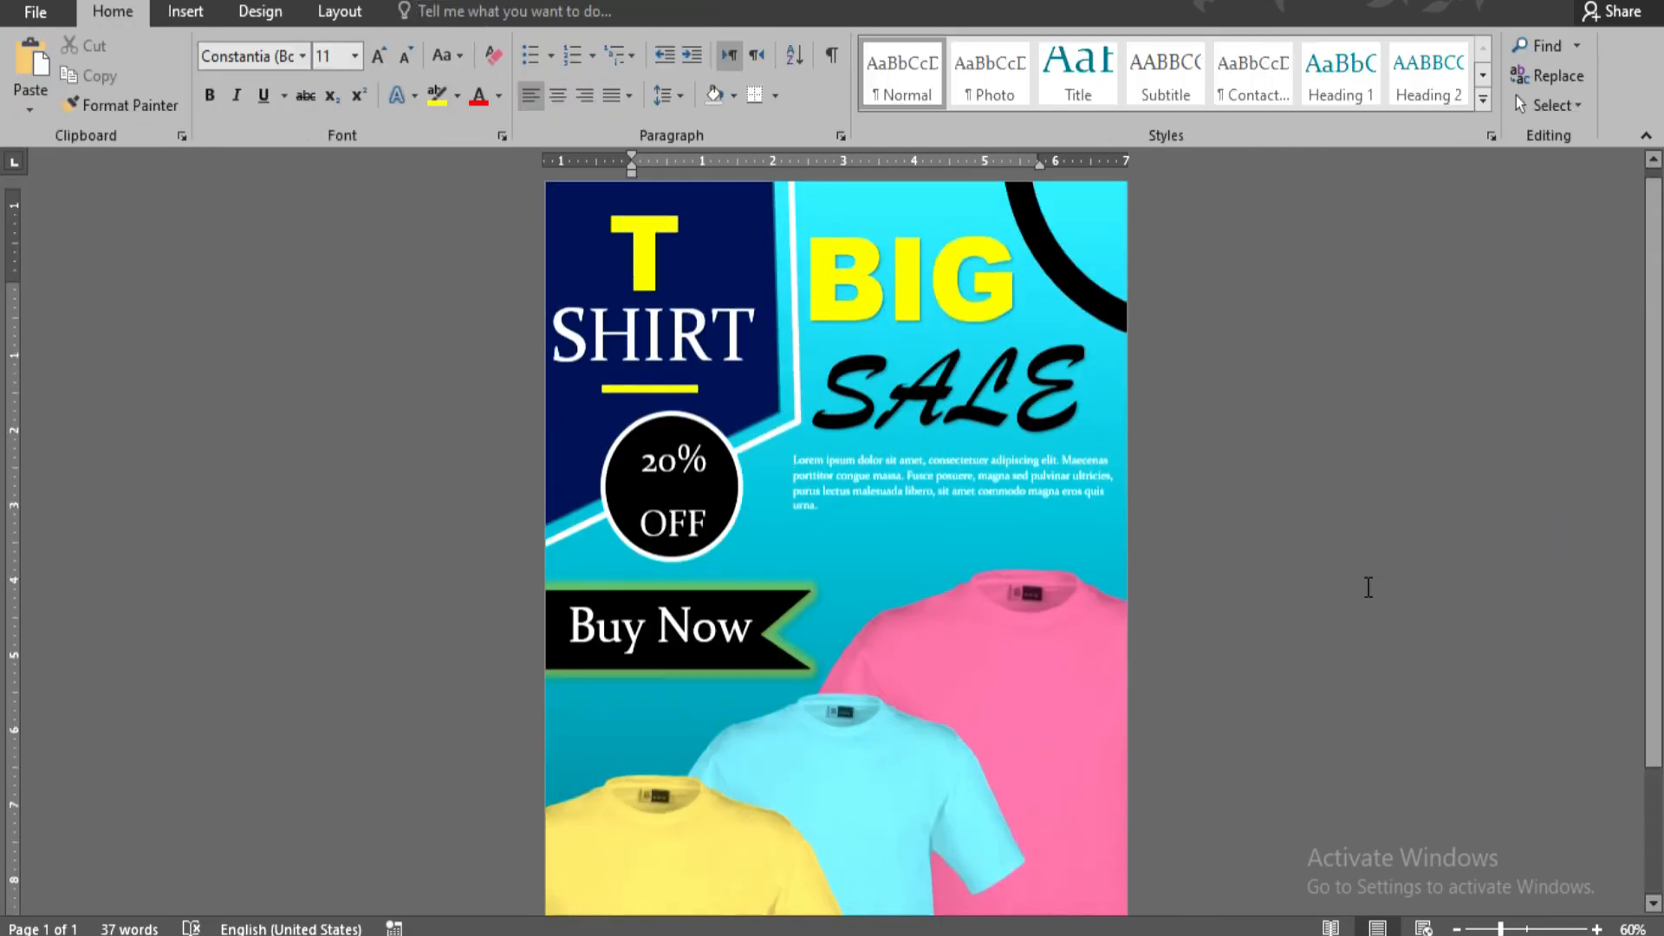
Insert the social media icons picture, bring it in front of text and recolor it Gold, Accent color 3 Light.
scroll(1369, 587, "down", 3)
left_click(185, 11)
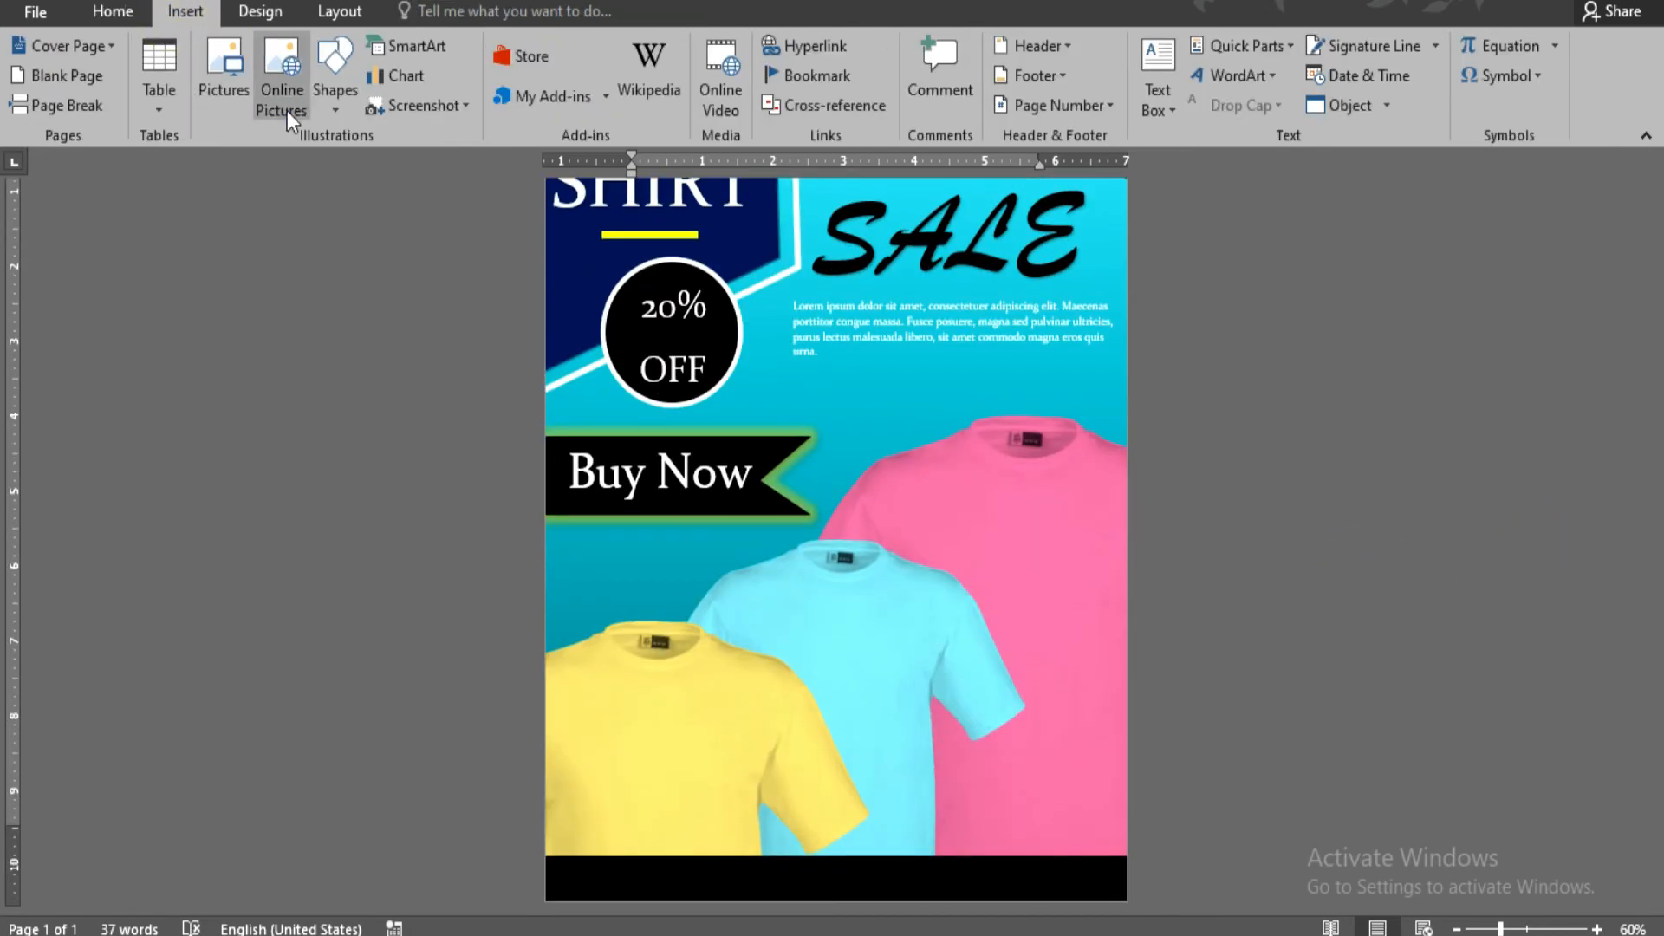
left_click(224, 78)
double_click(452, 357)
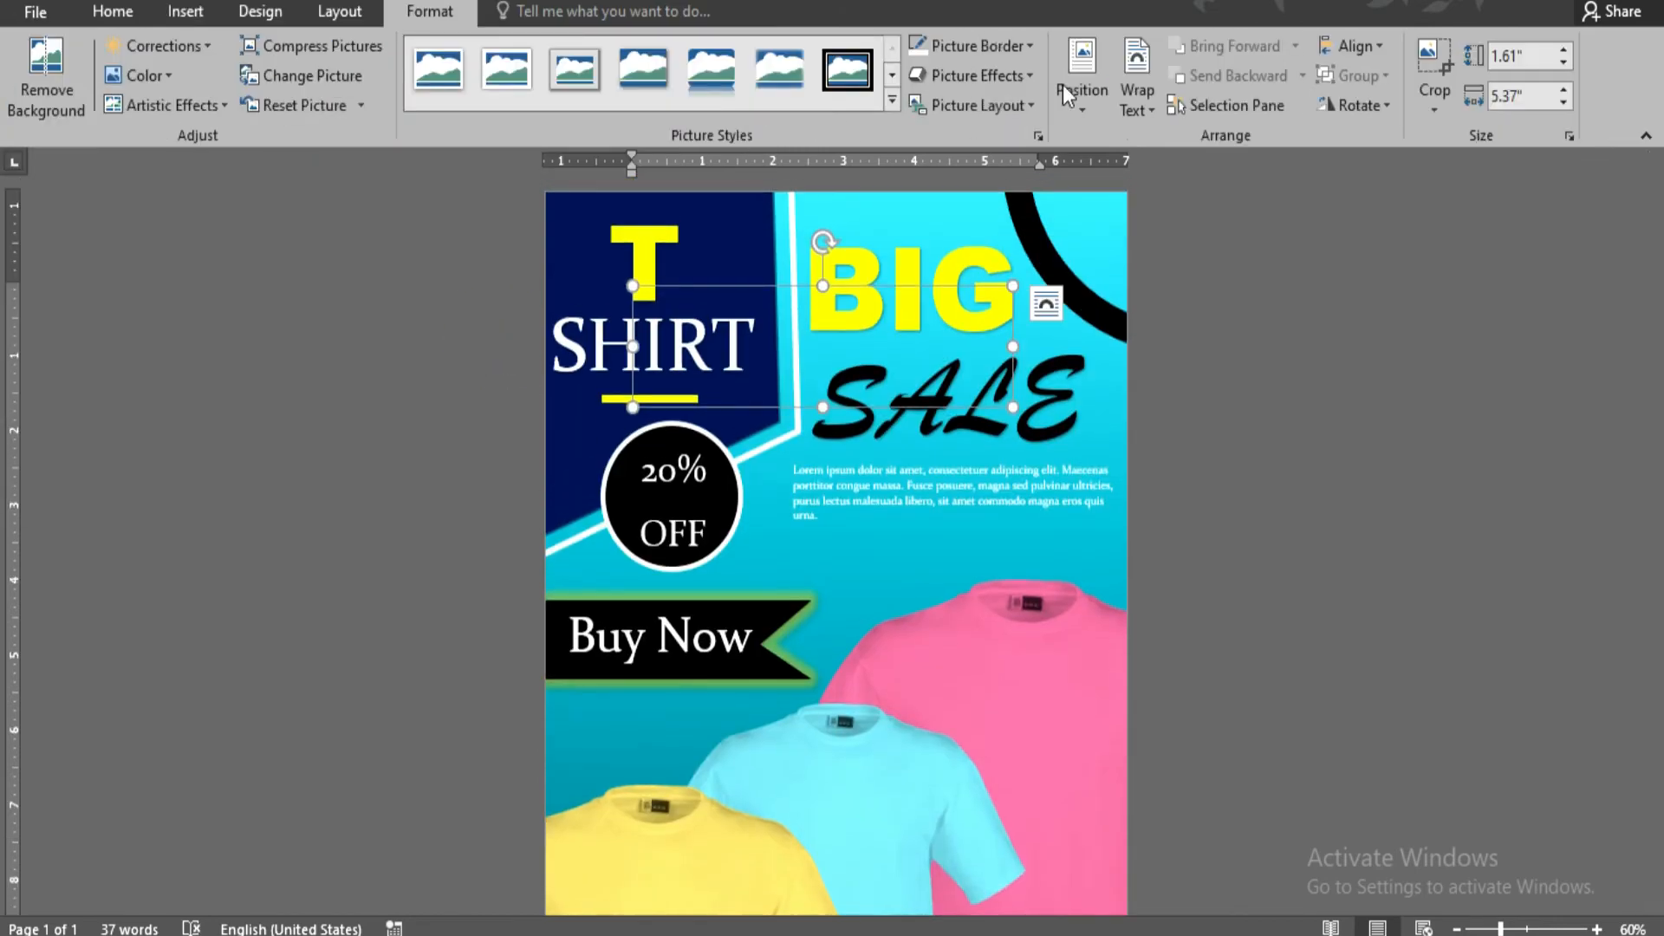
left_click(1138, 95)
left_click(1162, 330)
left_click(143, 76)
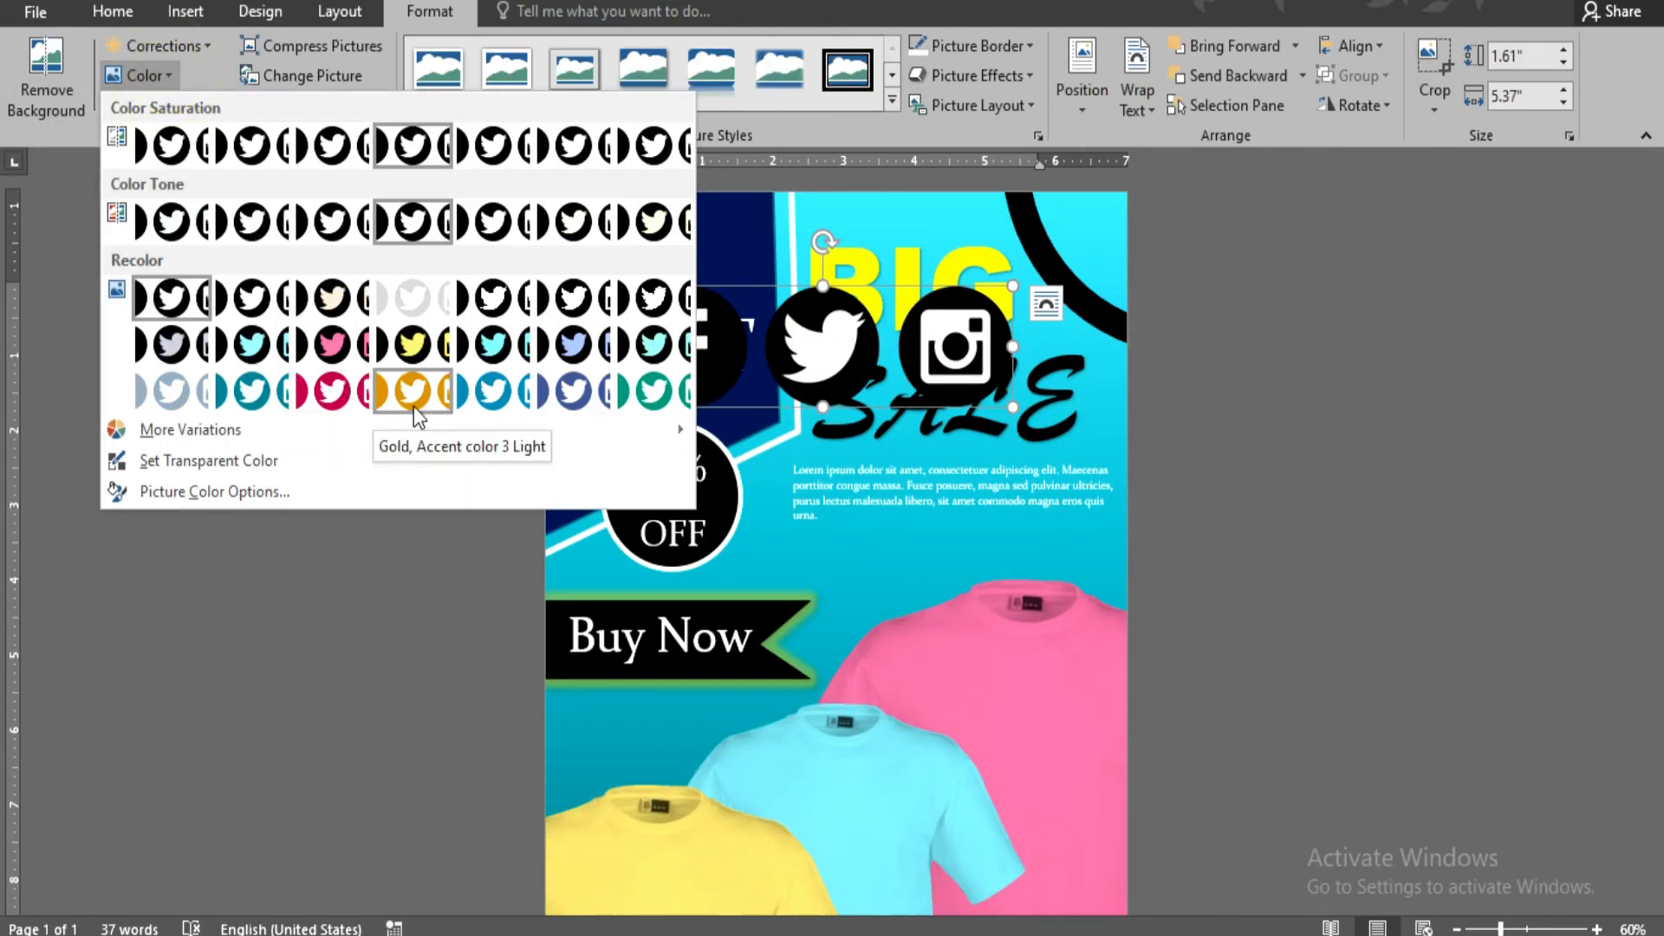
left_click(416, 382)
Shrink the social media icons to about 0.56" by 1.86" and place them at the right end of the black bottom bar.
left_click_drag(864, 406, 834, 767)
left_click_drag(982, 767, 1083, 823)
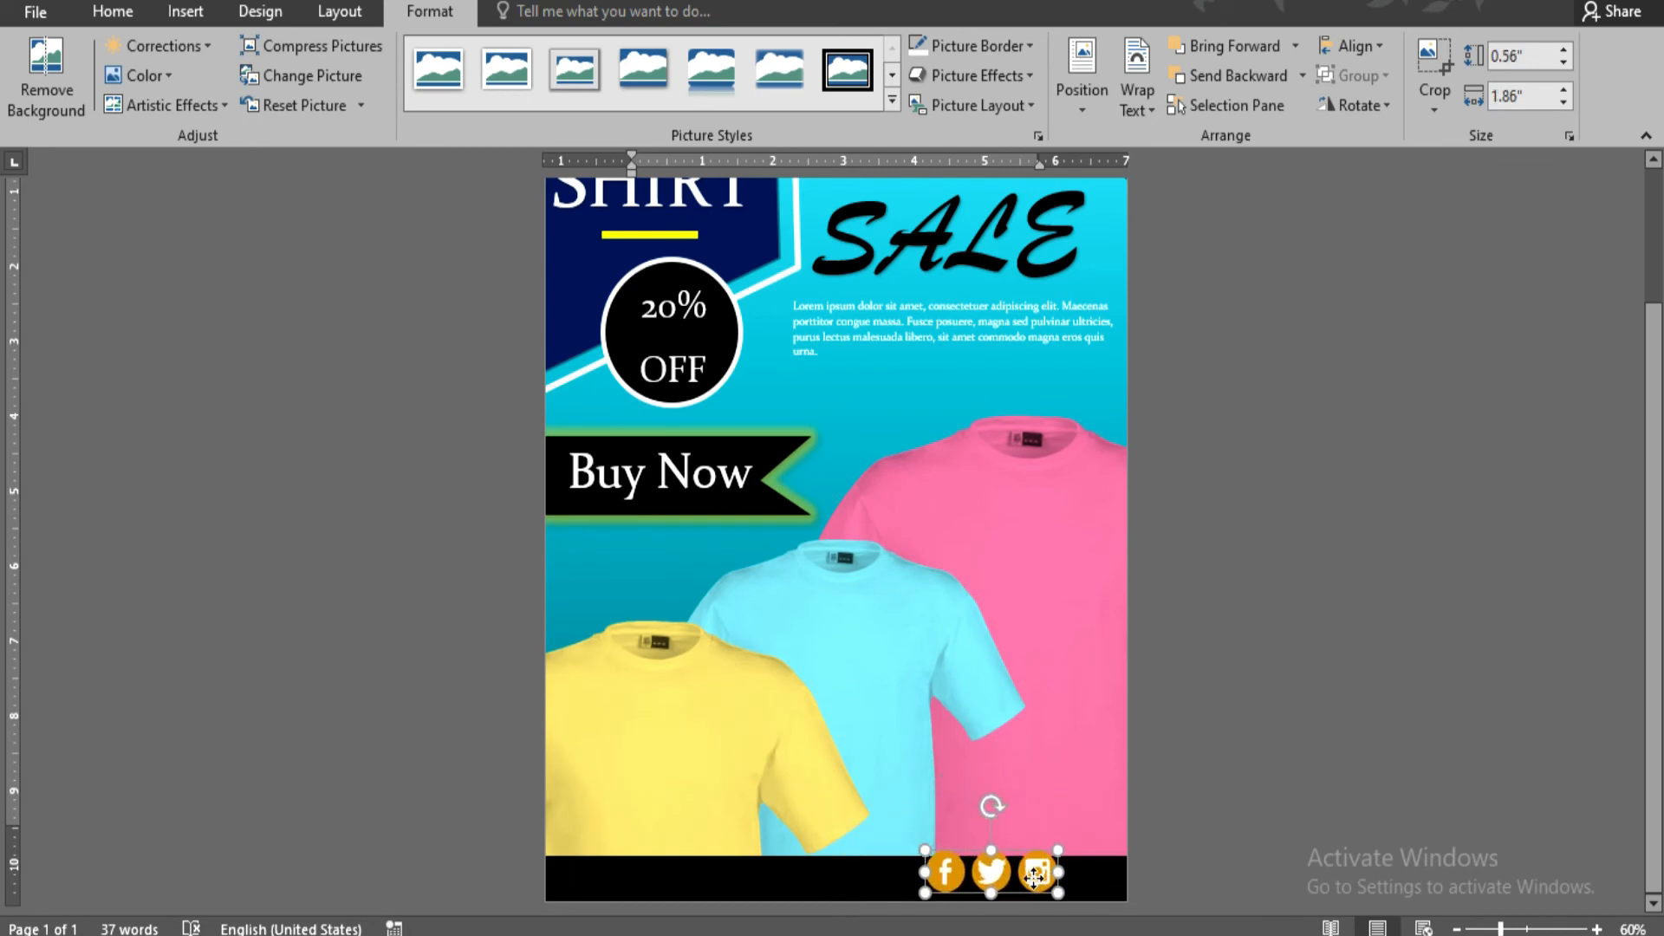
scroll(1332, 780, "up", 1)
left_click(1339, 780)
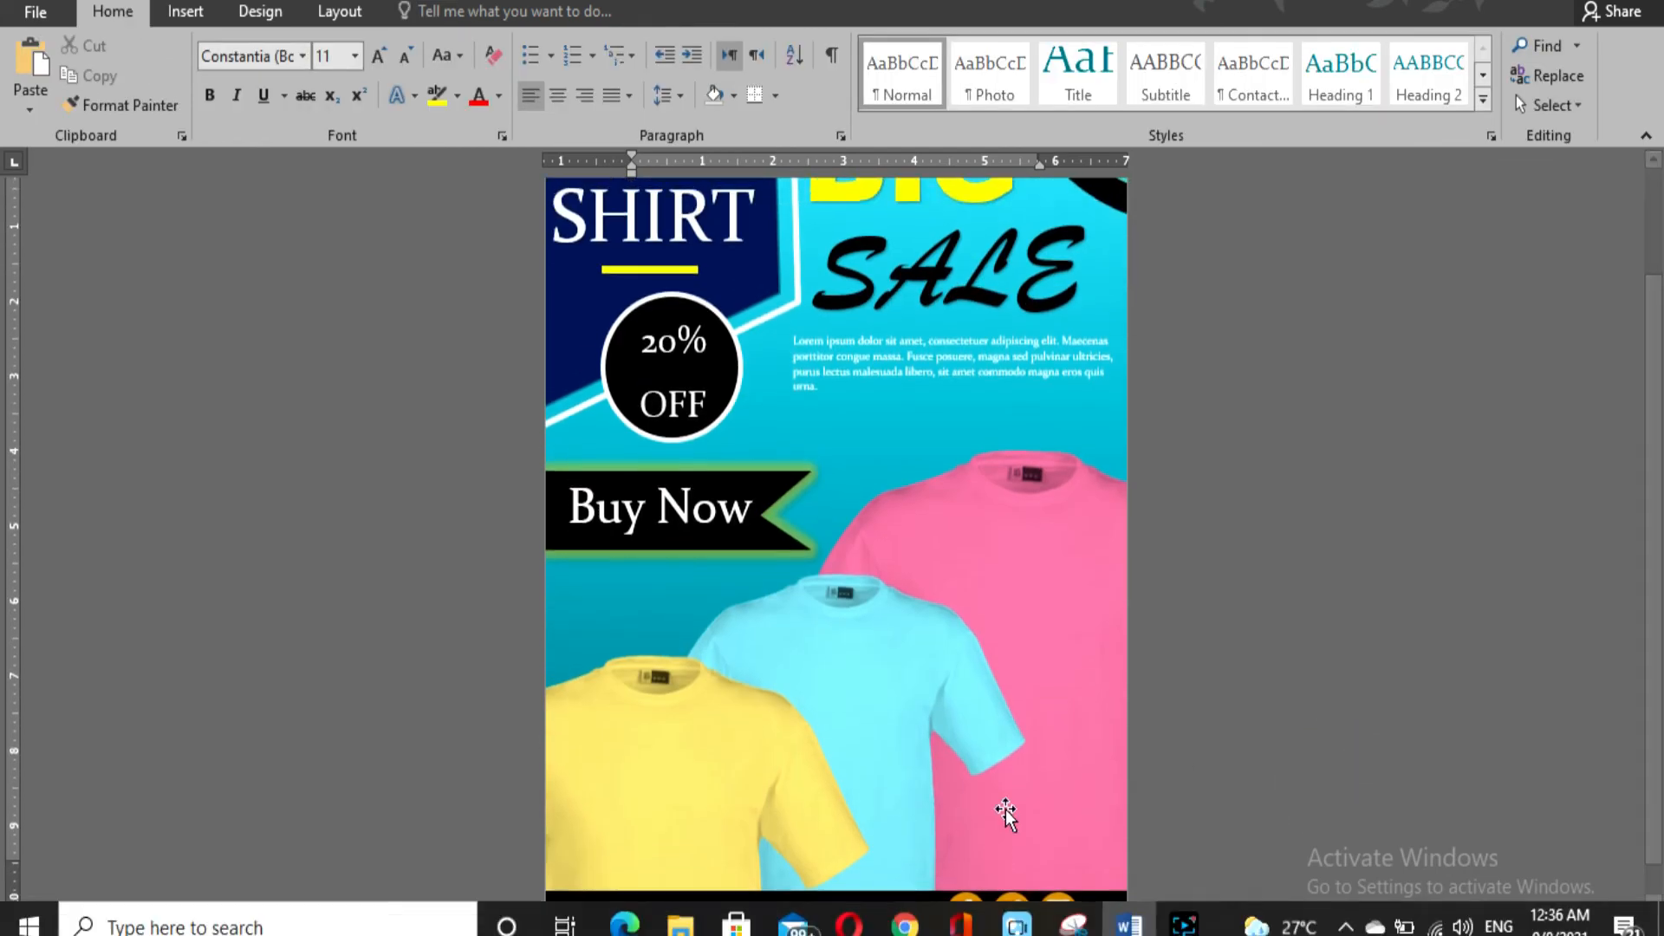
scroll(1006, 815, "down", 1)
left_click_drag(1088, 880, 1093, 880)
left_click(902, 684)
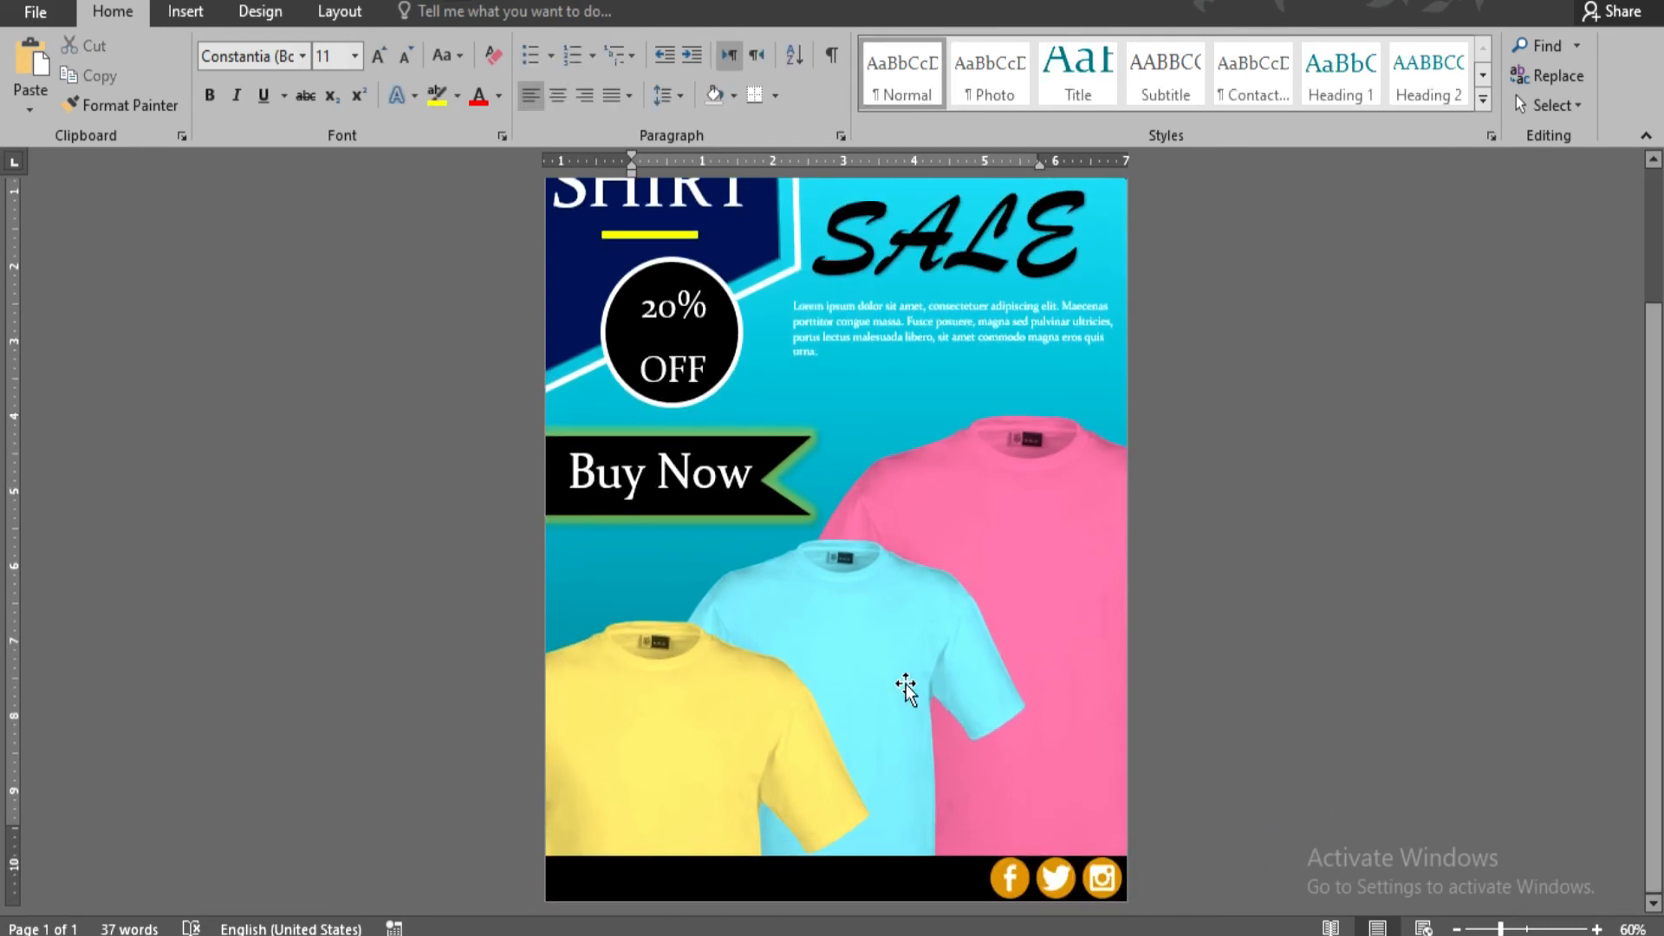
Insert a WordArt text box, color its text white and move it down to the black bottom bar.
left_click(185, 11)
left_click(1266, 82)
left_click(1218, 108)
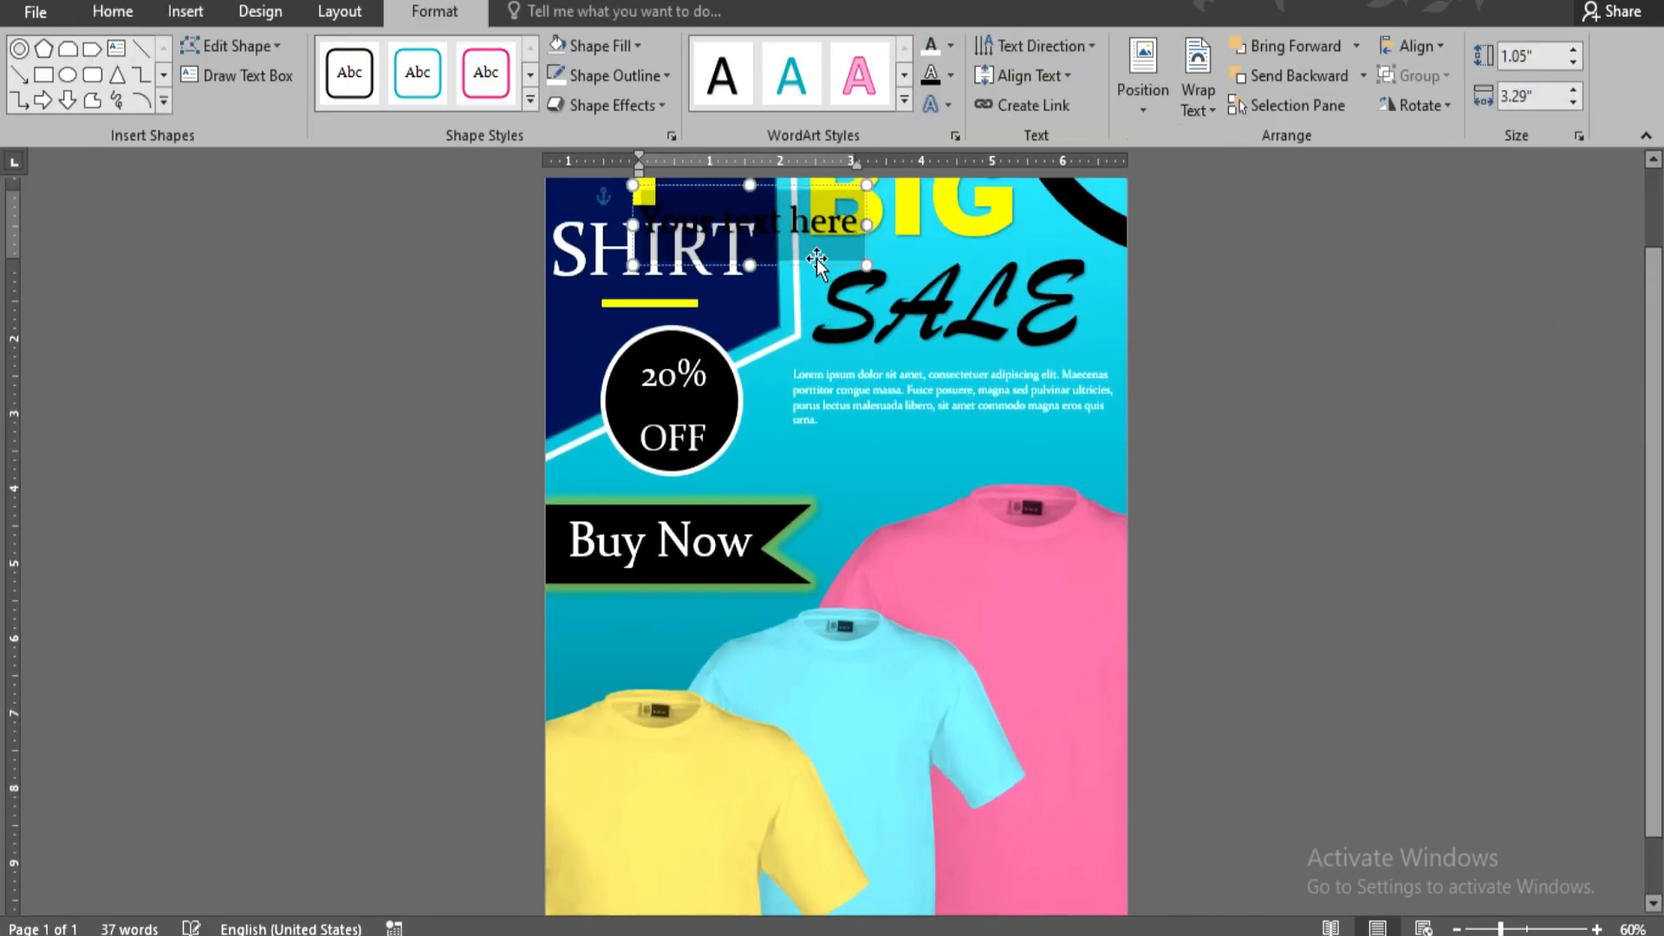
left_click_drag(801, 227, 802, 881)
triple_click(746, 830)
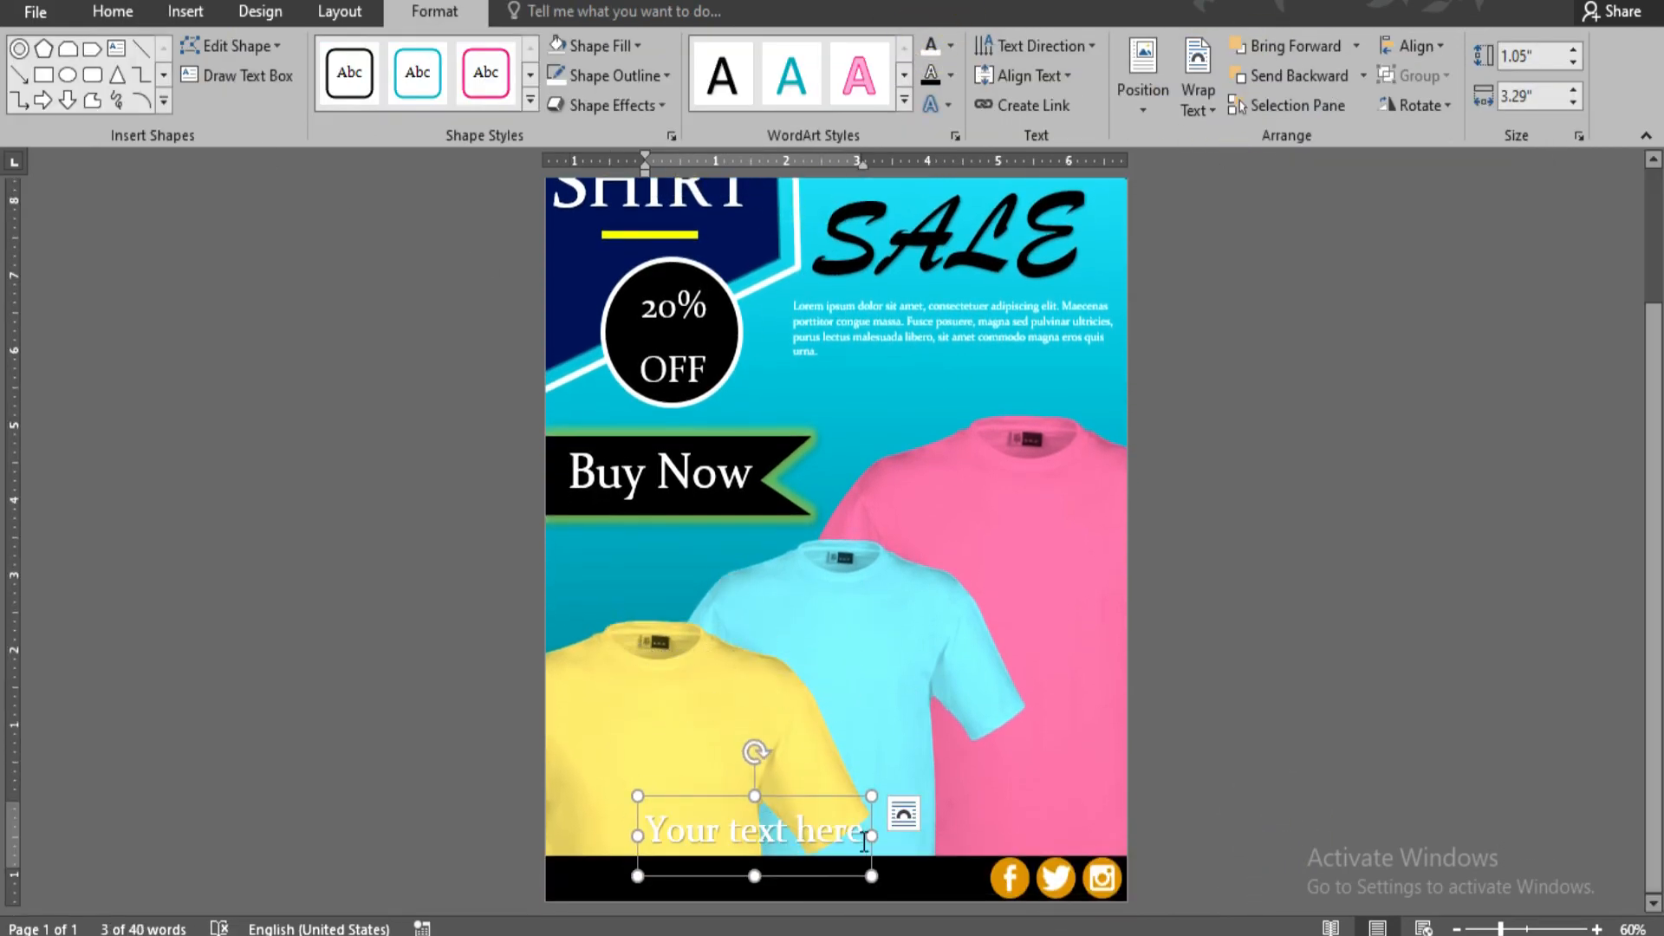
type("www")
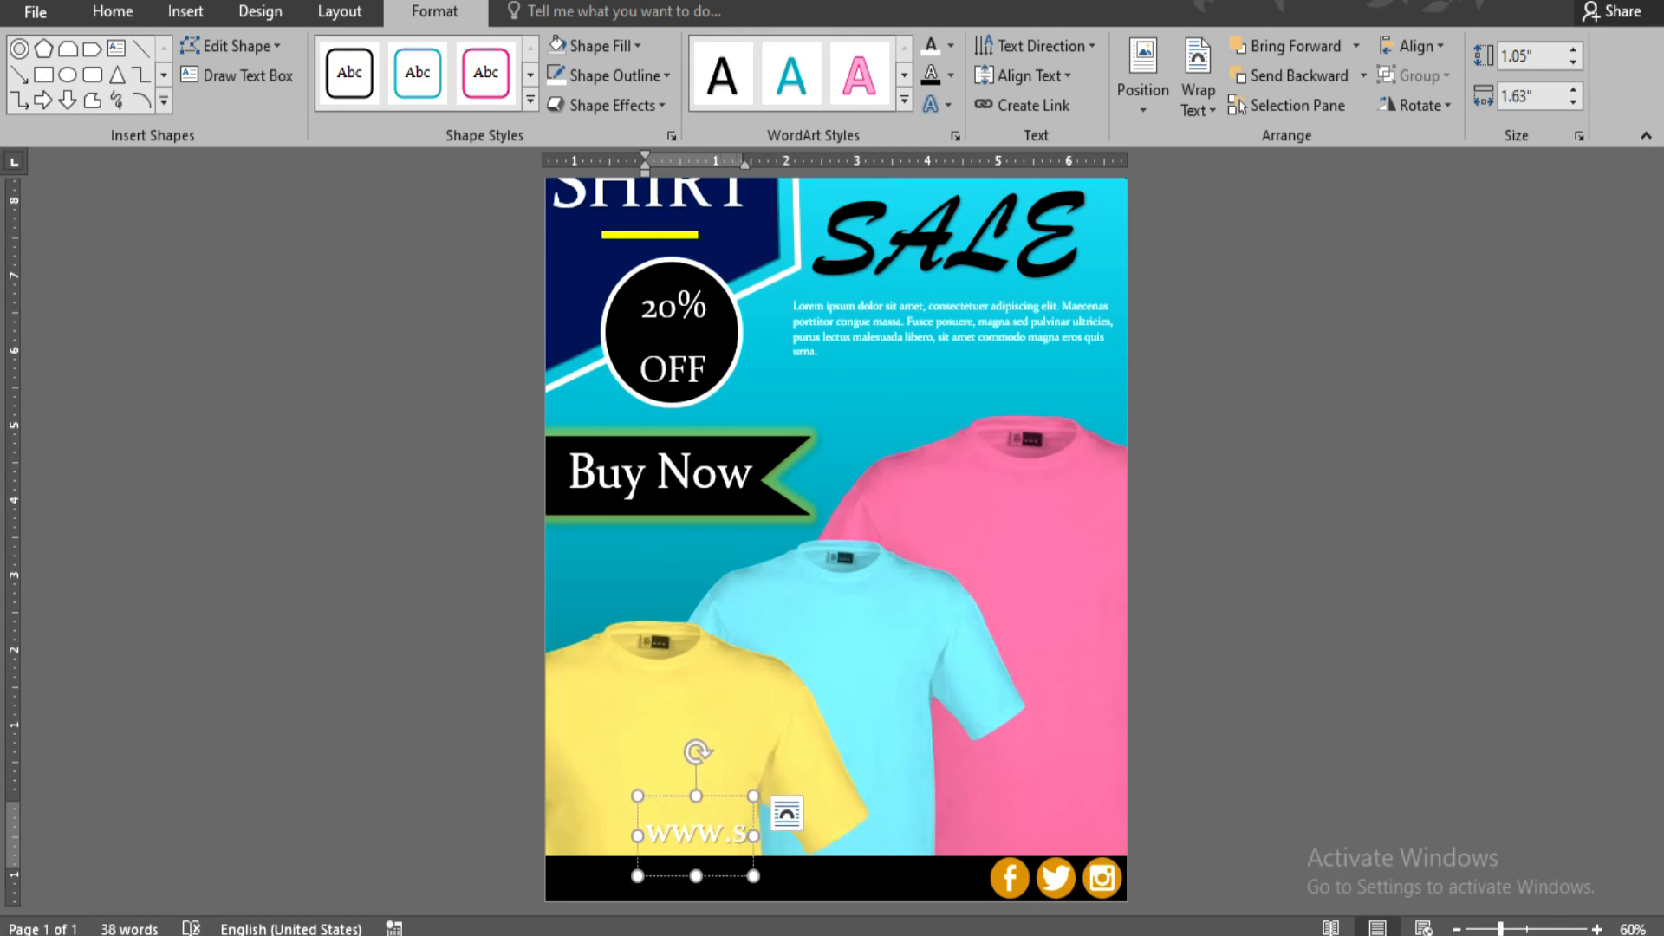
type(".s")
key("BackSpace")
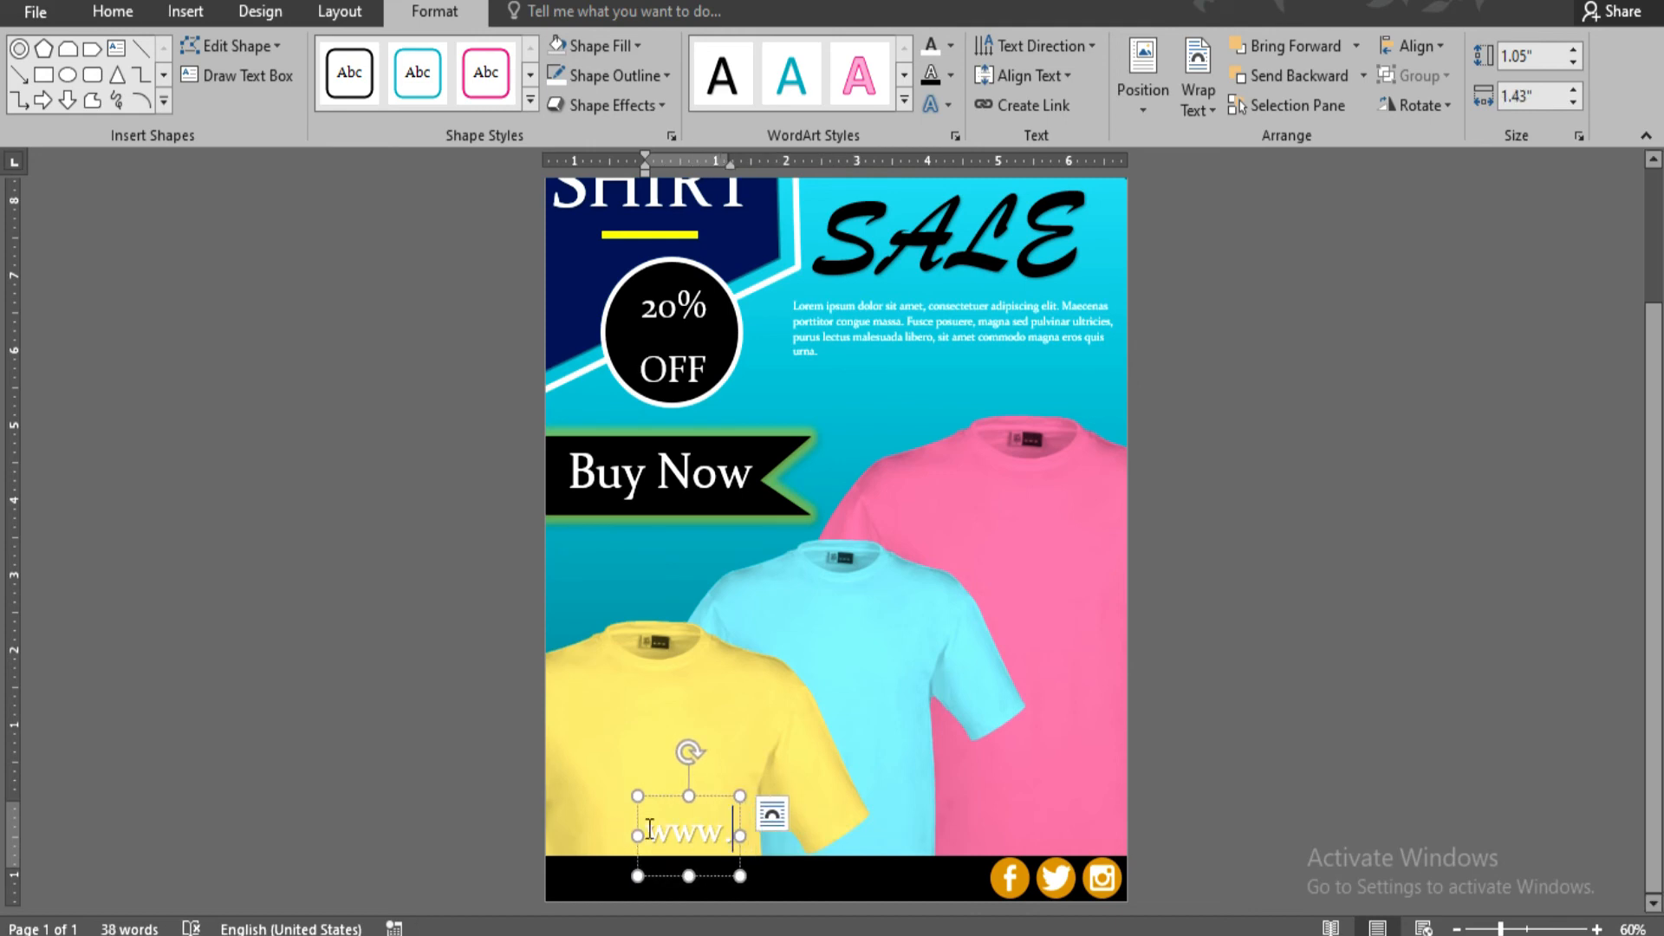
scroll(836, 546, "up", 1)
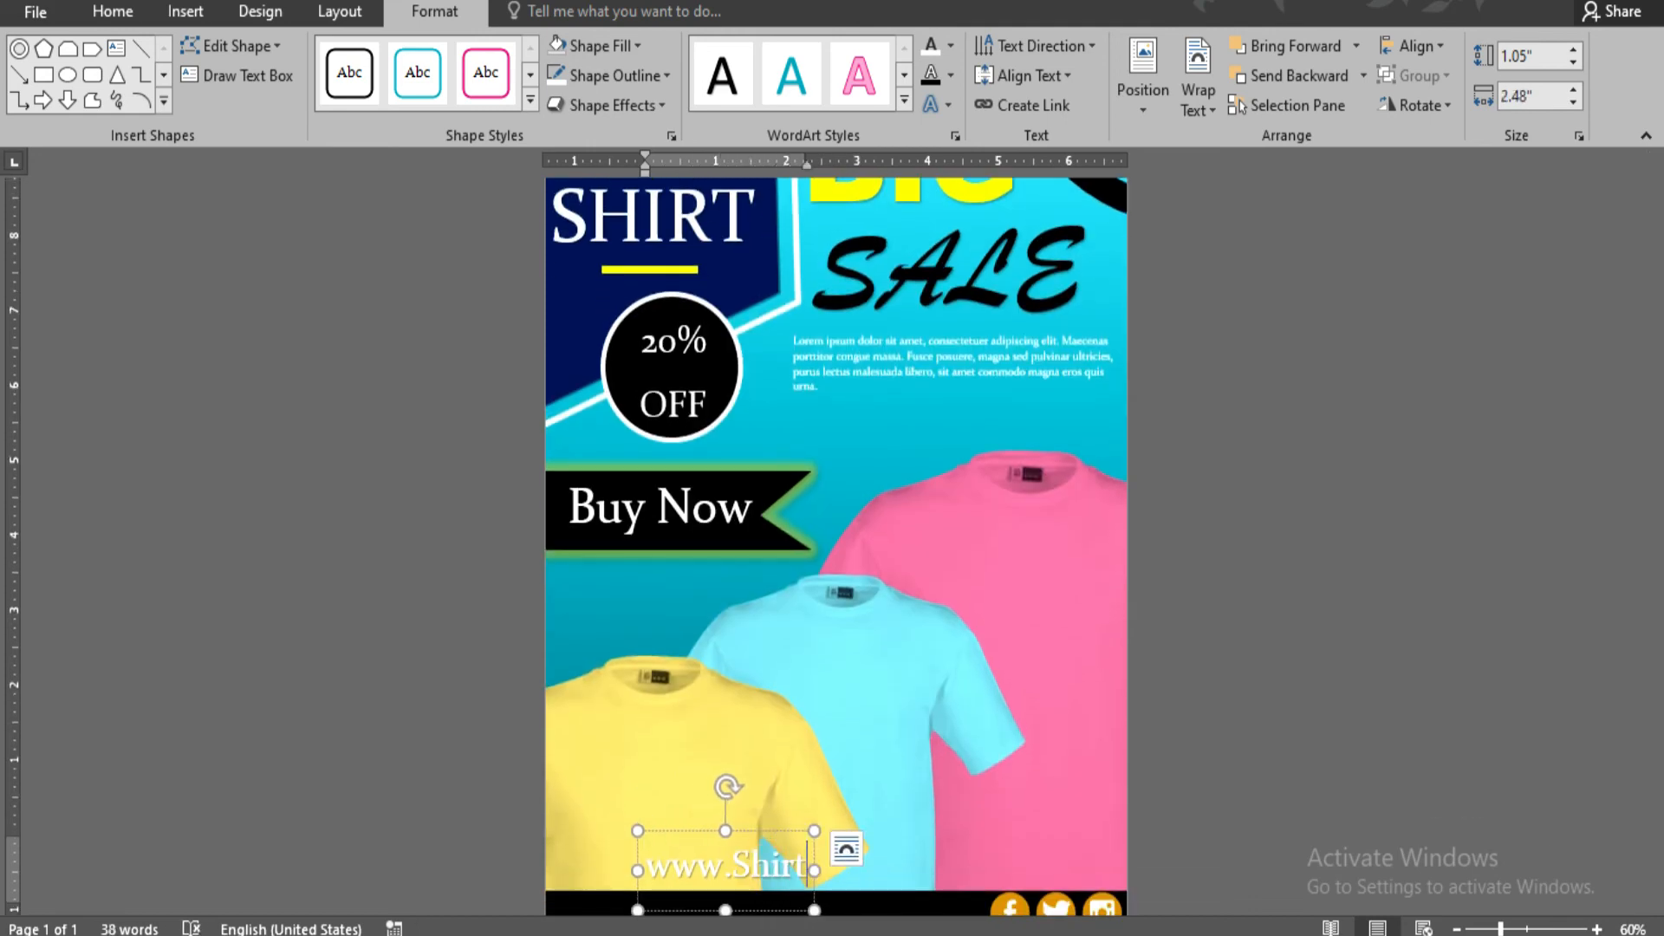
type("Abc")
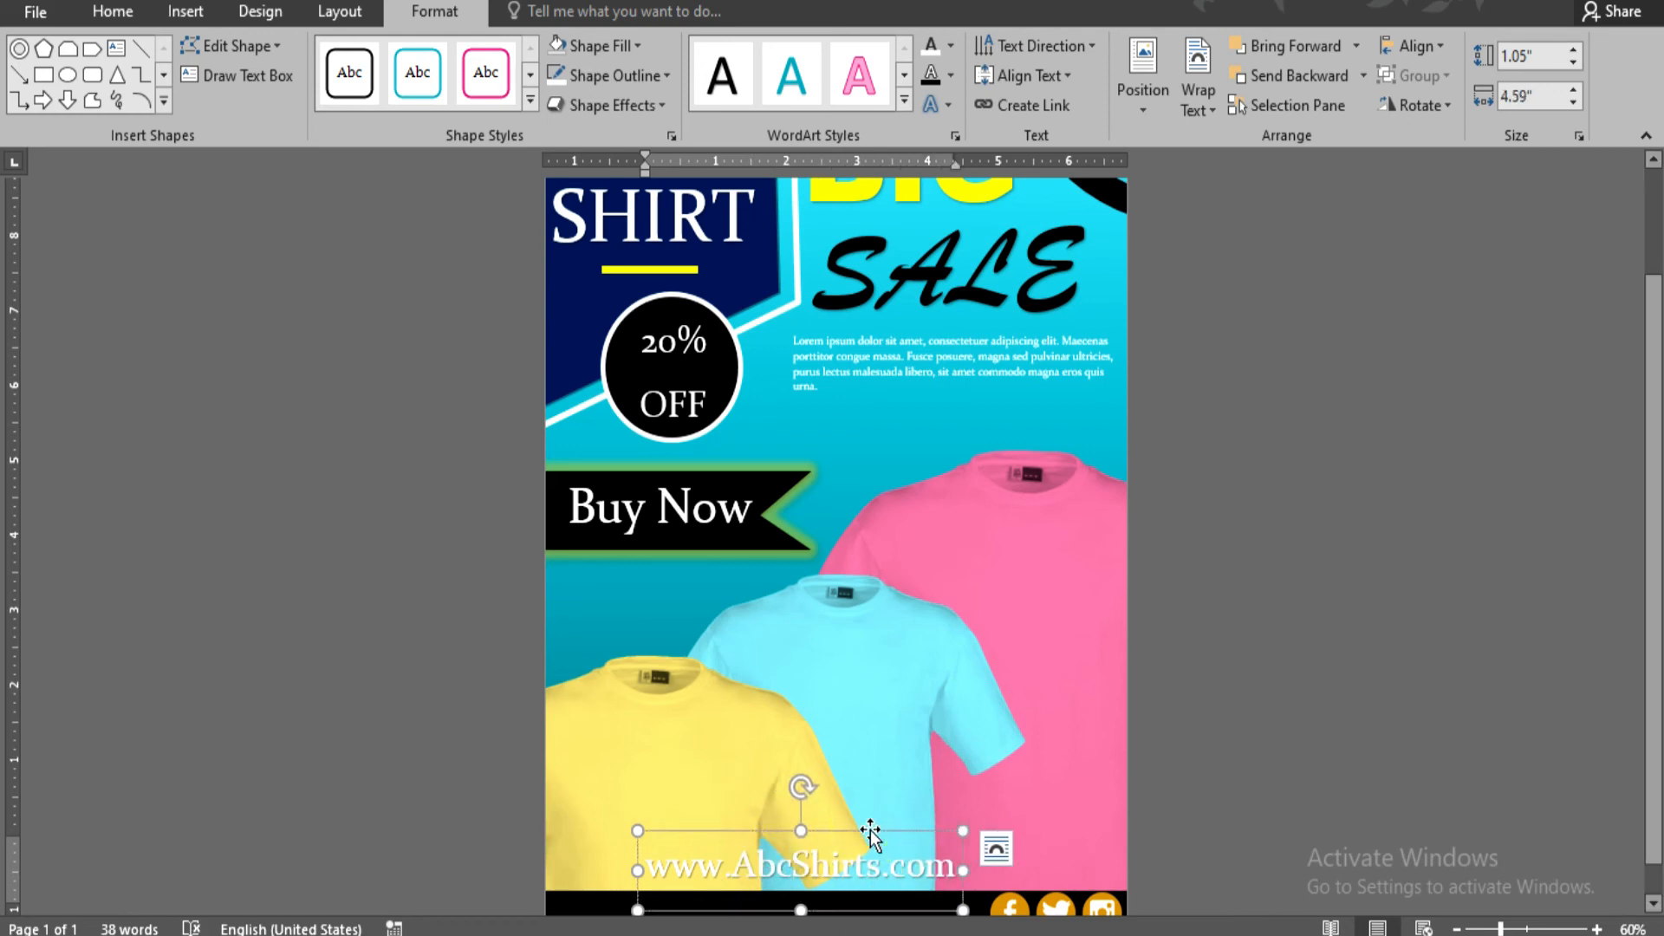
scroll(870, 829, "down", 1)
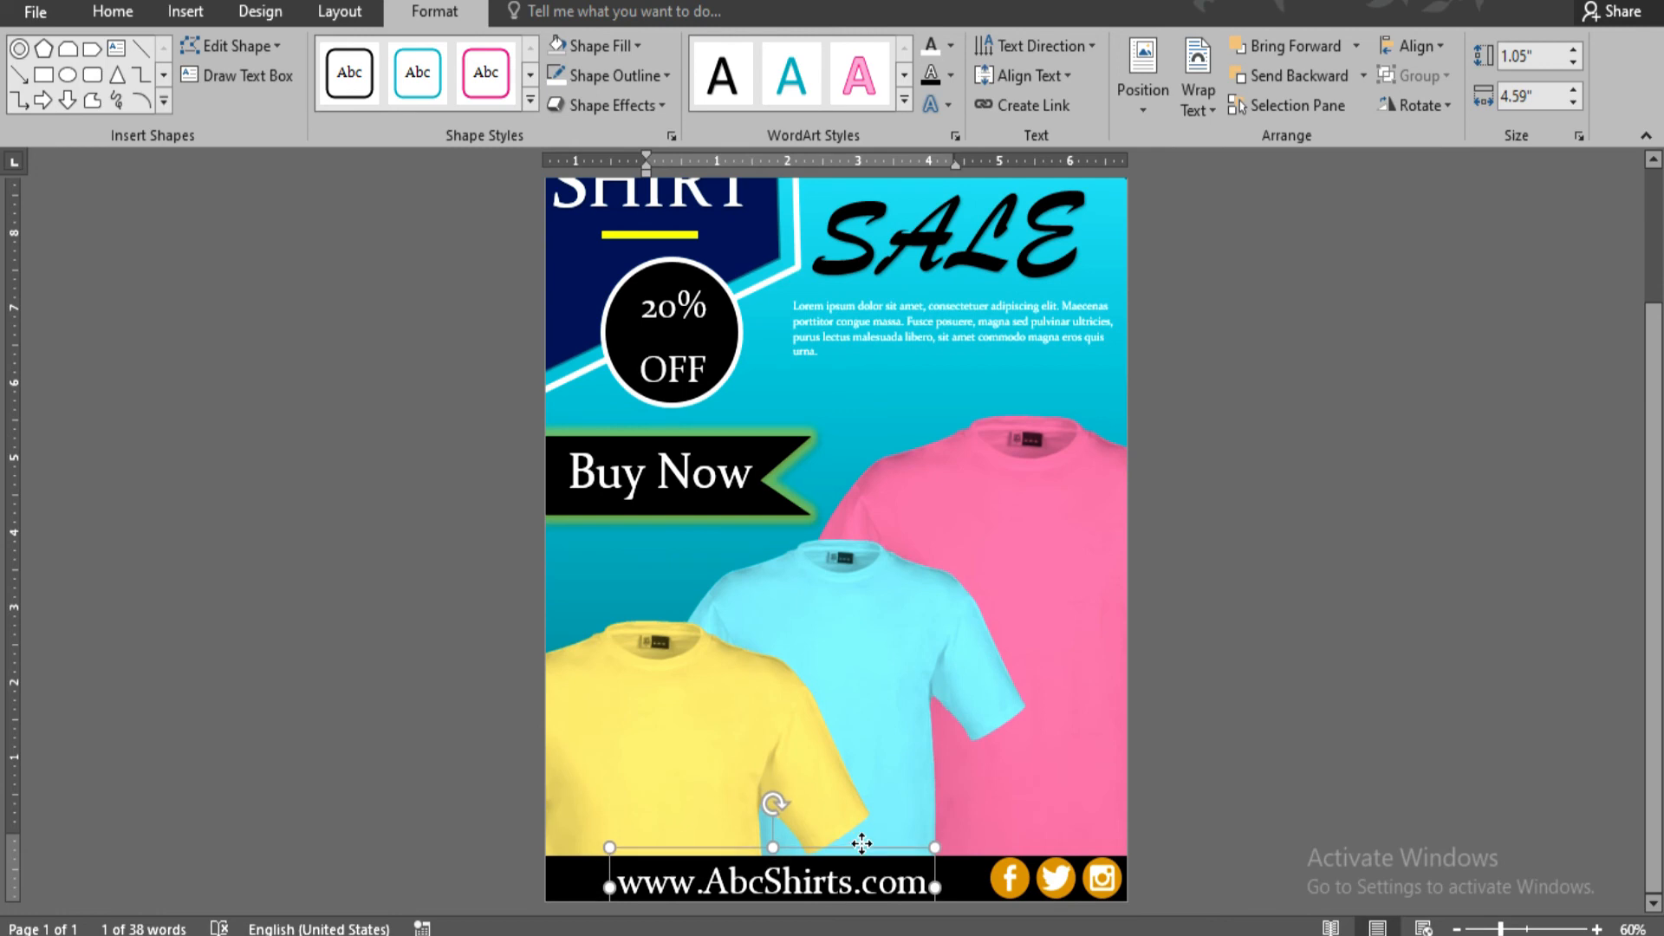
left_click(1293, 754)
Duplicate the yellow line under SHIRT and place the copy below the Lorem ipsum paragraph.
left_click(1526, 928)
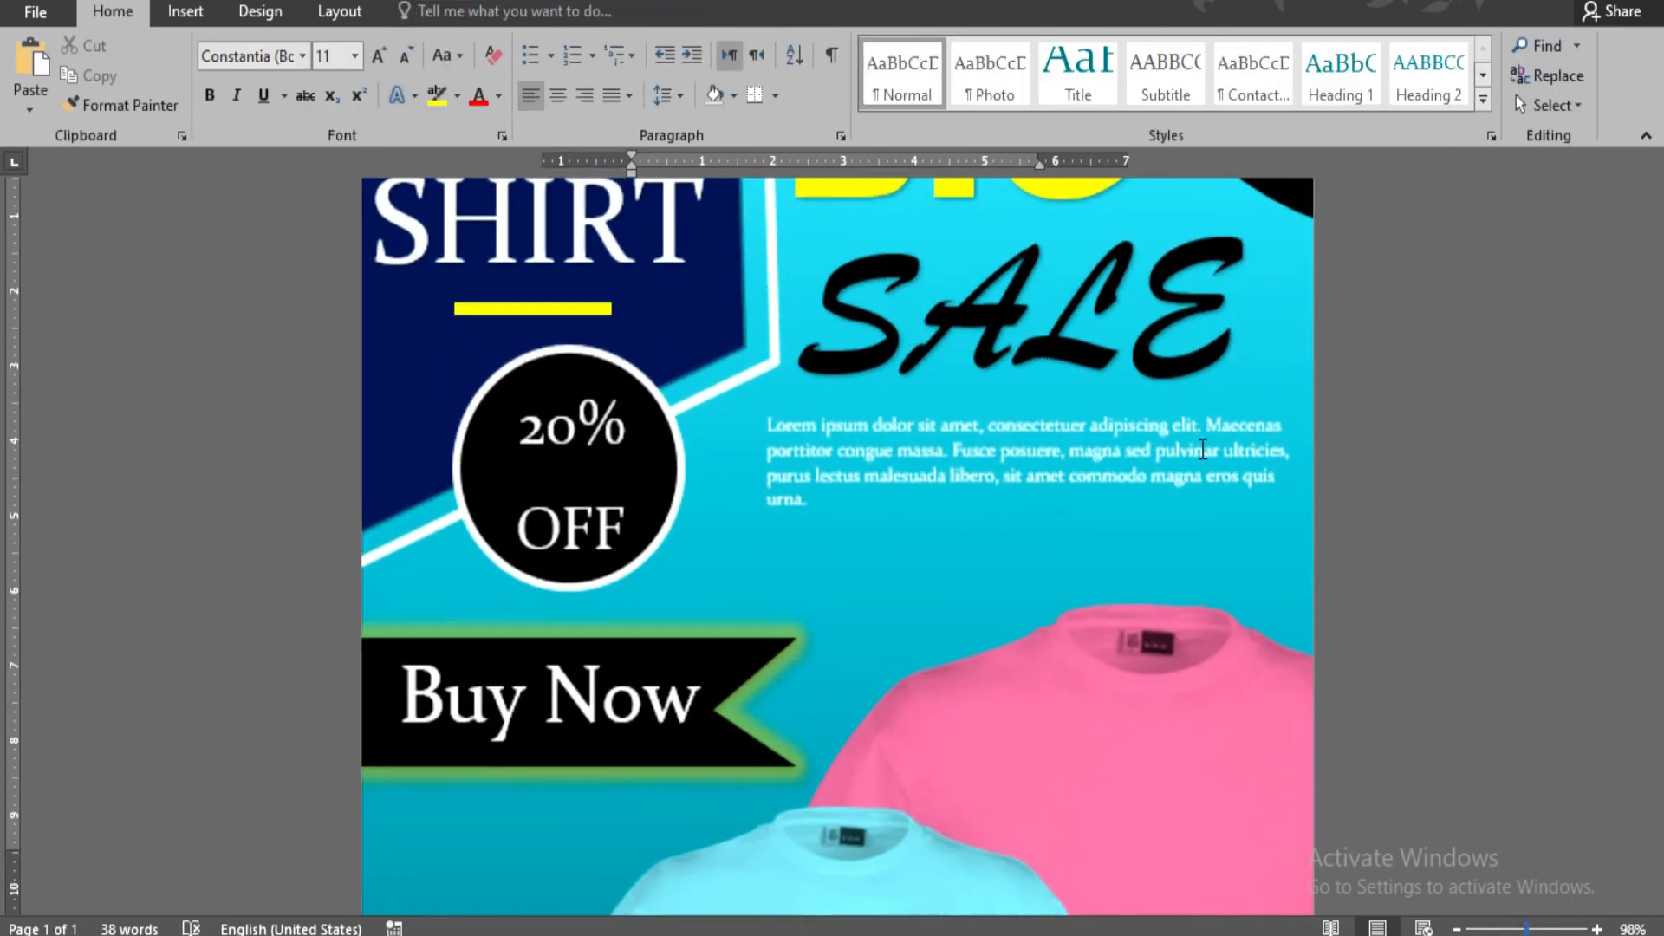
scroll(1205, 512, "up", 3)
scroll(1204, 511, "down", 2)
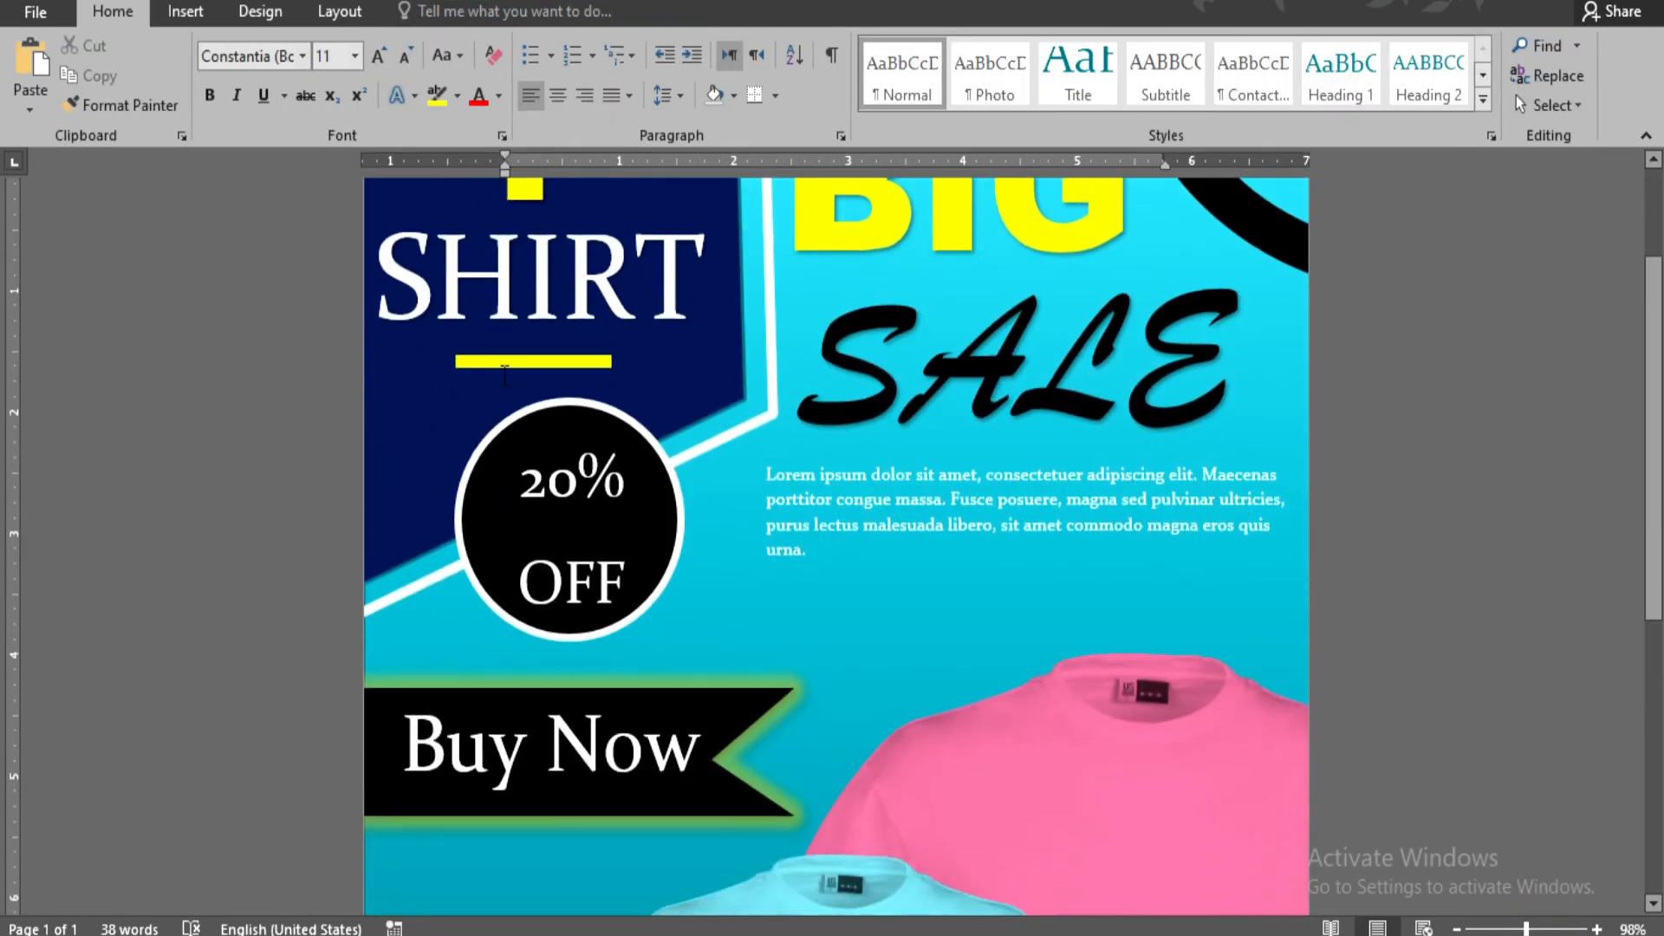
left_click(511, 364)
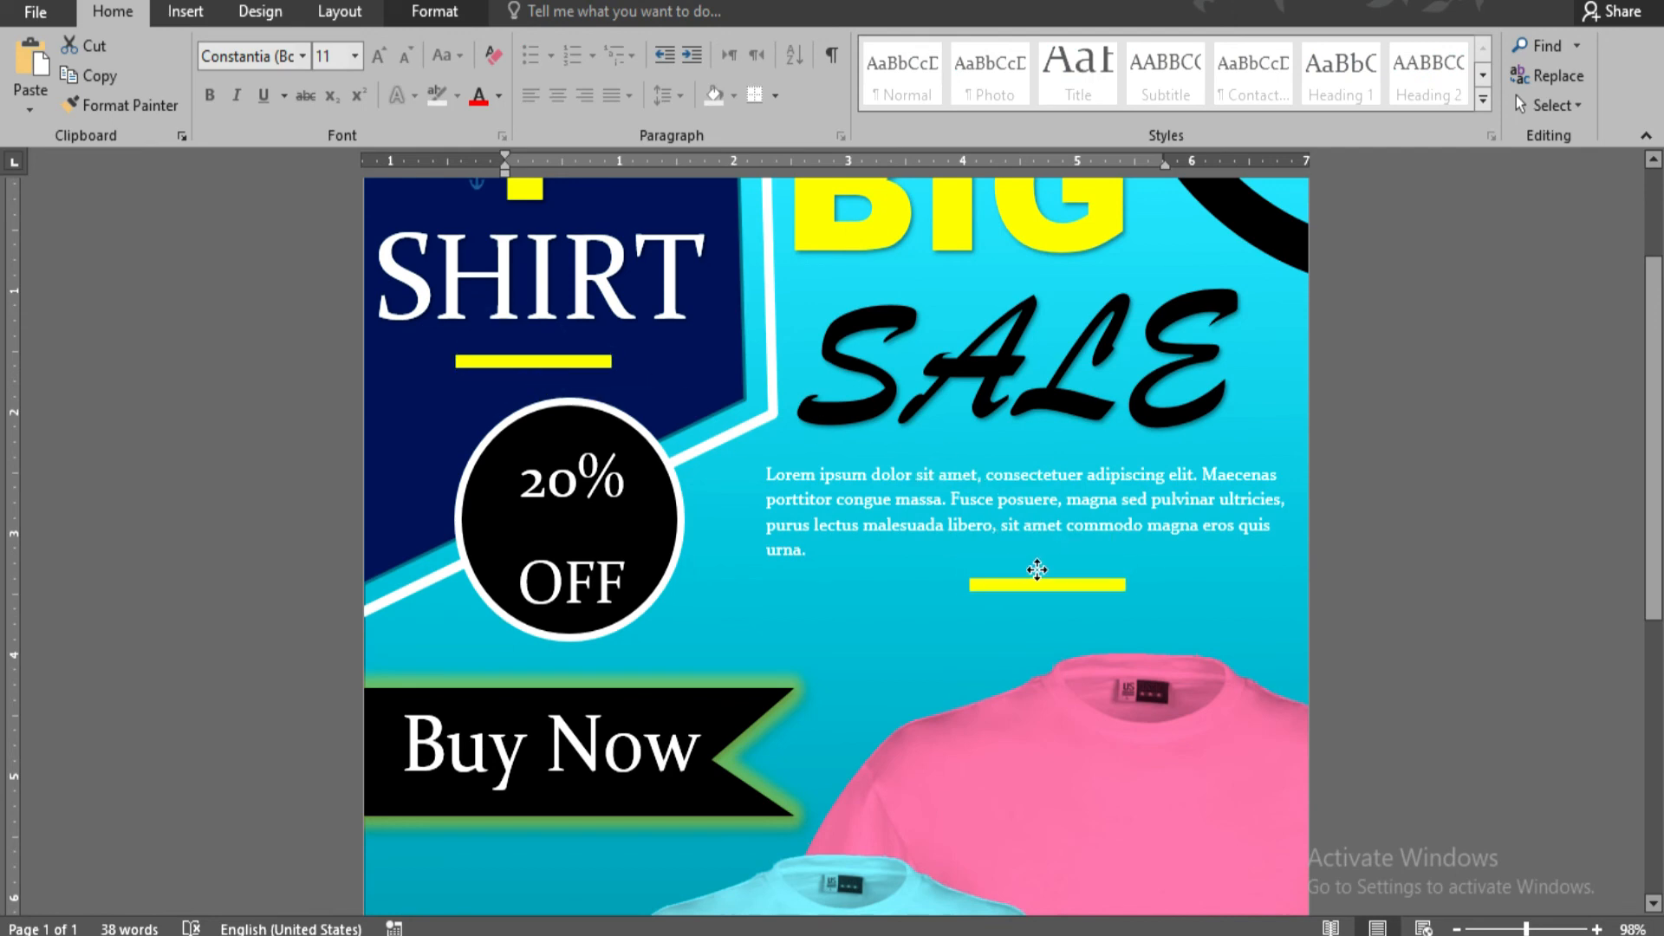
left_click(1412, 549)
scroll(1412, 550, "down", 5)
scroll(1411, 549, "up", 7)
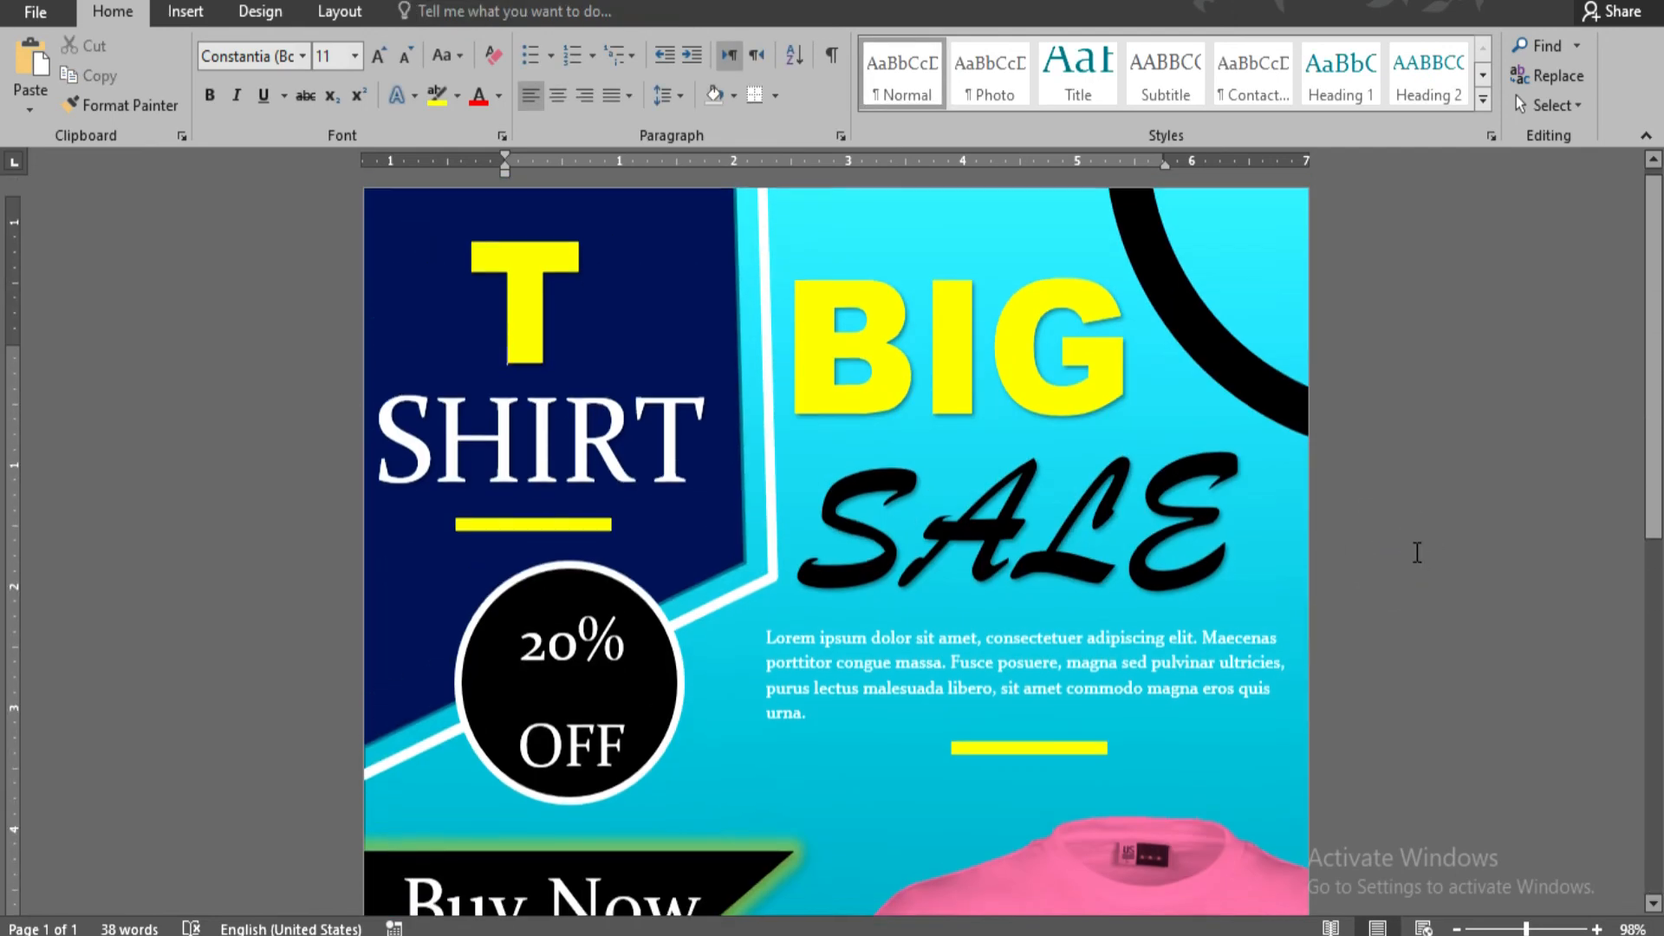
Remove the outline from the navy shape behind the T SHIRT title.
left_click(562, 585)
left_click(434, 11)
left_click(619, 75)
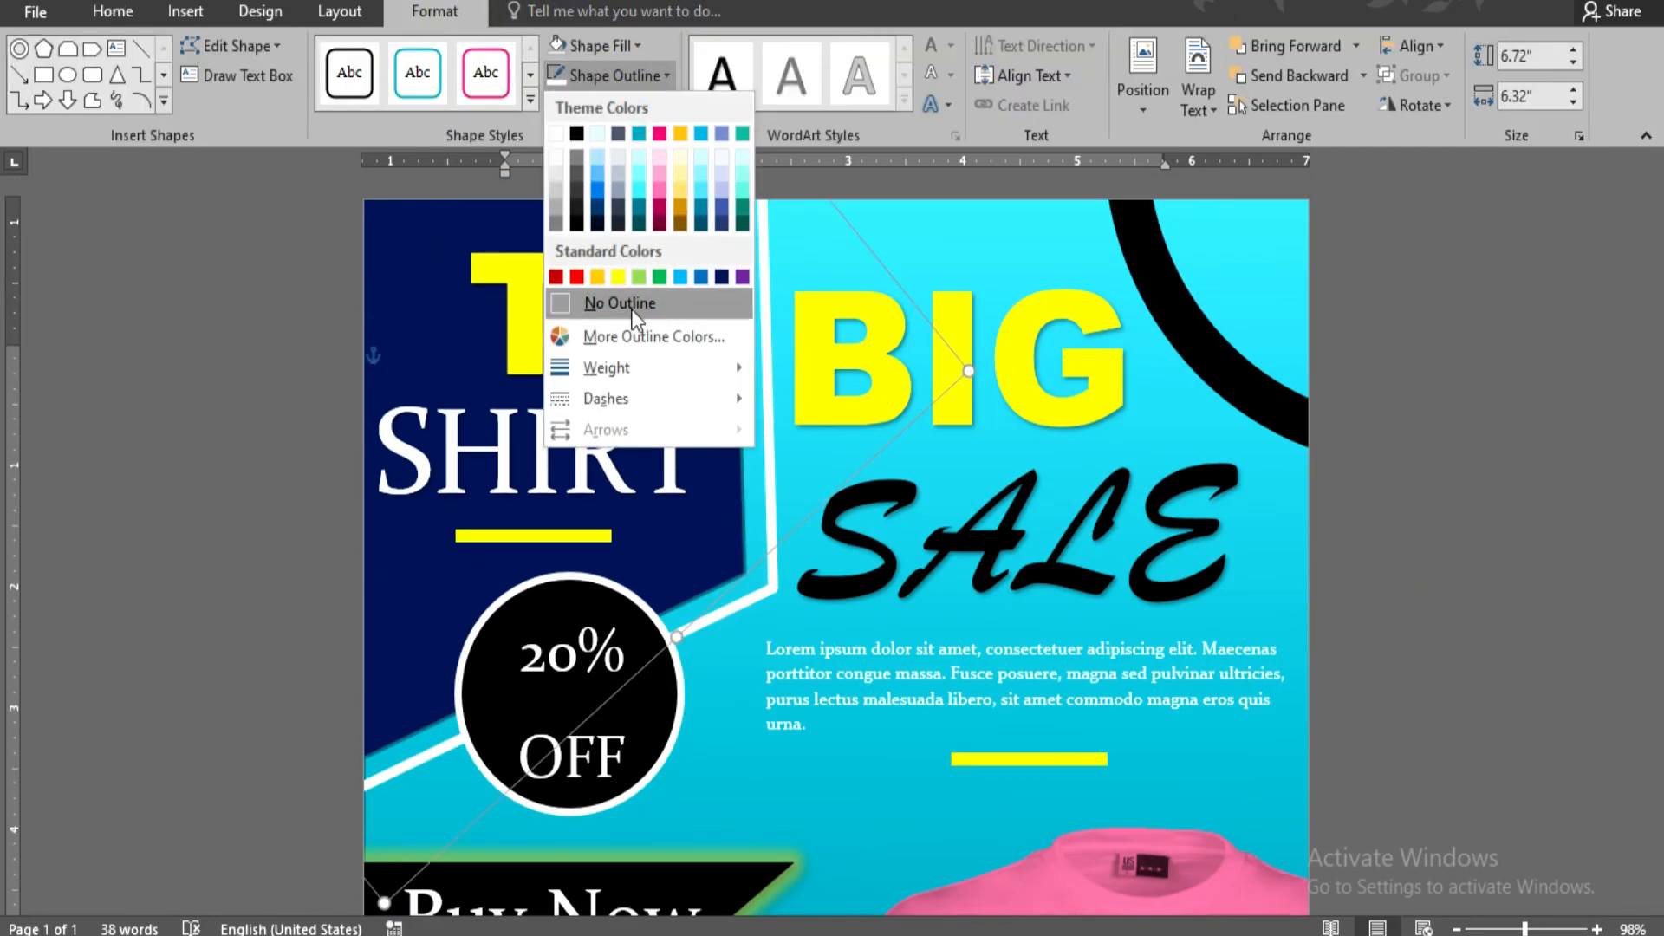
left_click(611, 305)
Review the whole flyer from the title area down to the website and social media bar.
scroll(1507, 399, "down", 5)
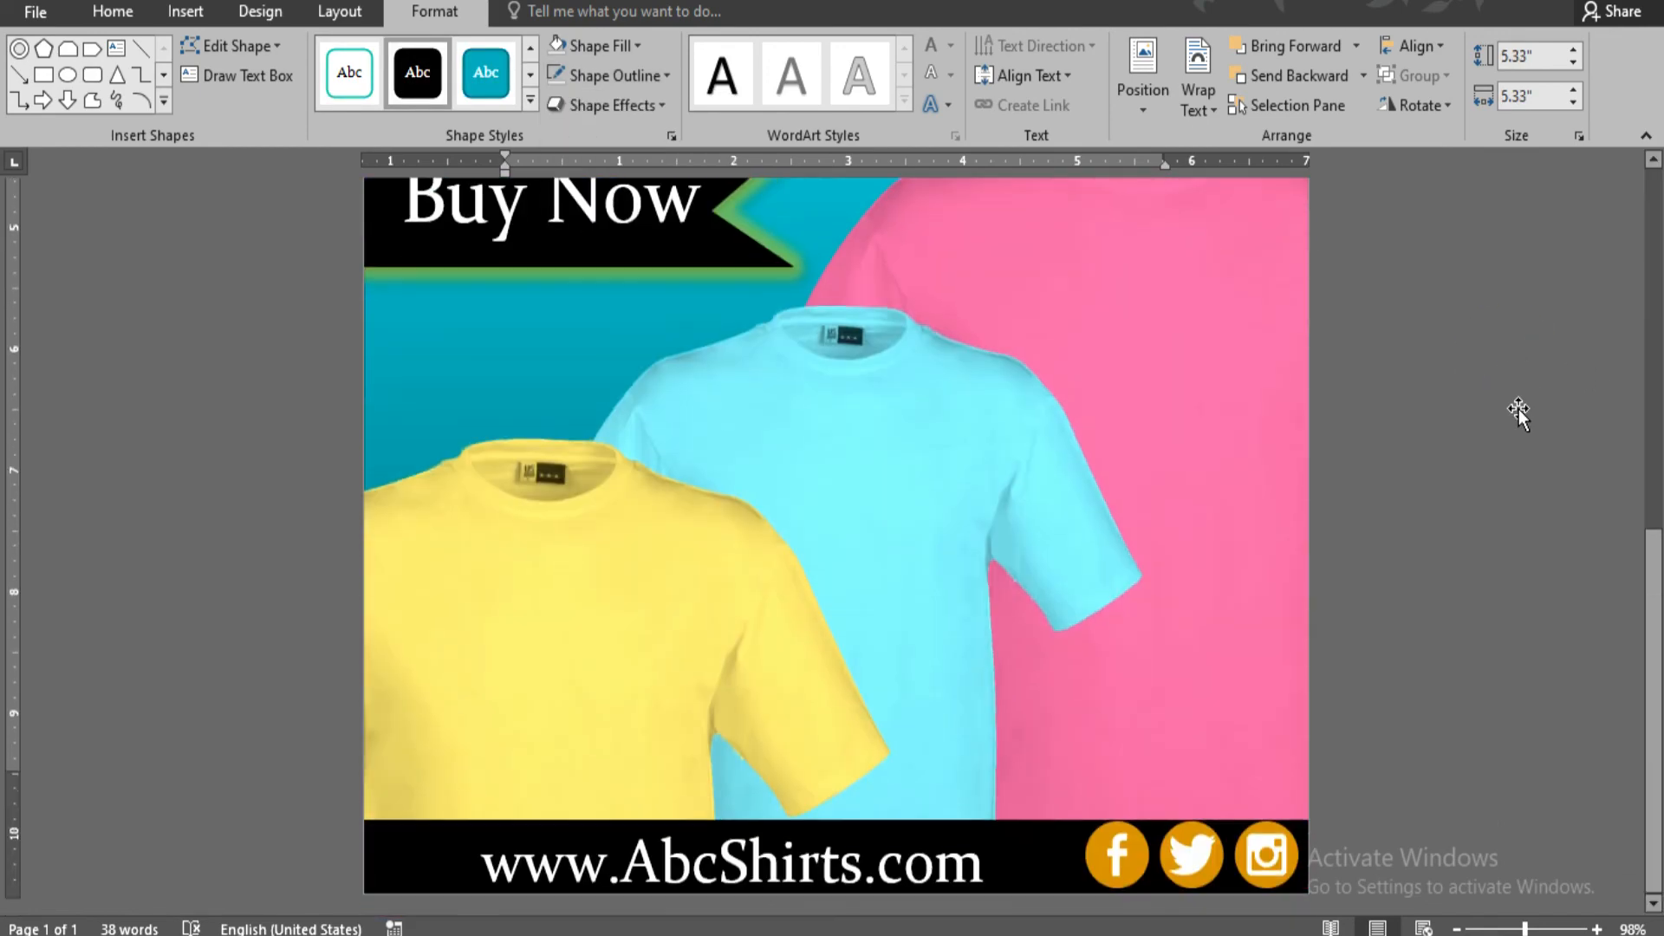
scroll(1517, 409, "up", 5)
left_click(1414, 572)
scroll(1412, 574, "down", 5)
scroll(1412, 573, "up", 5)
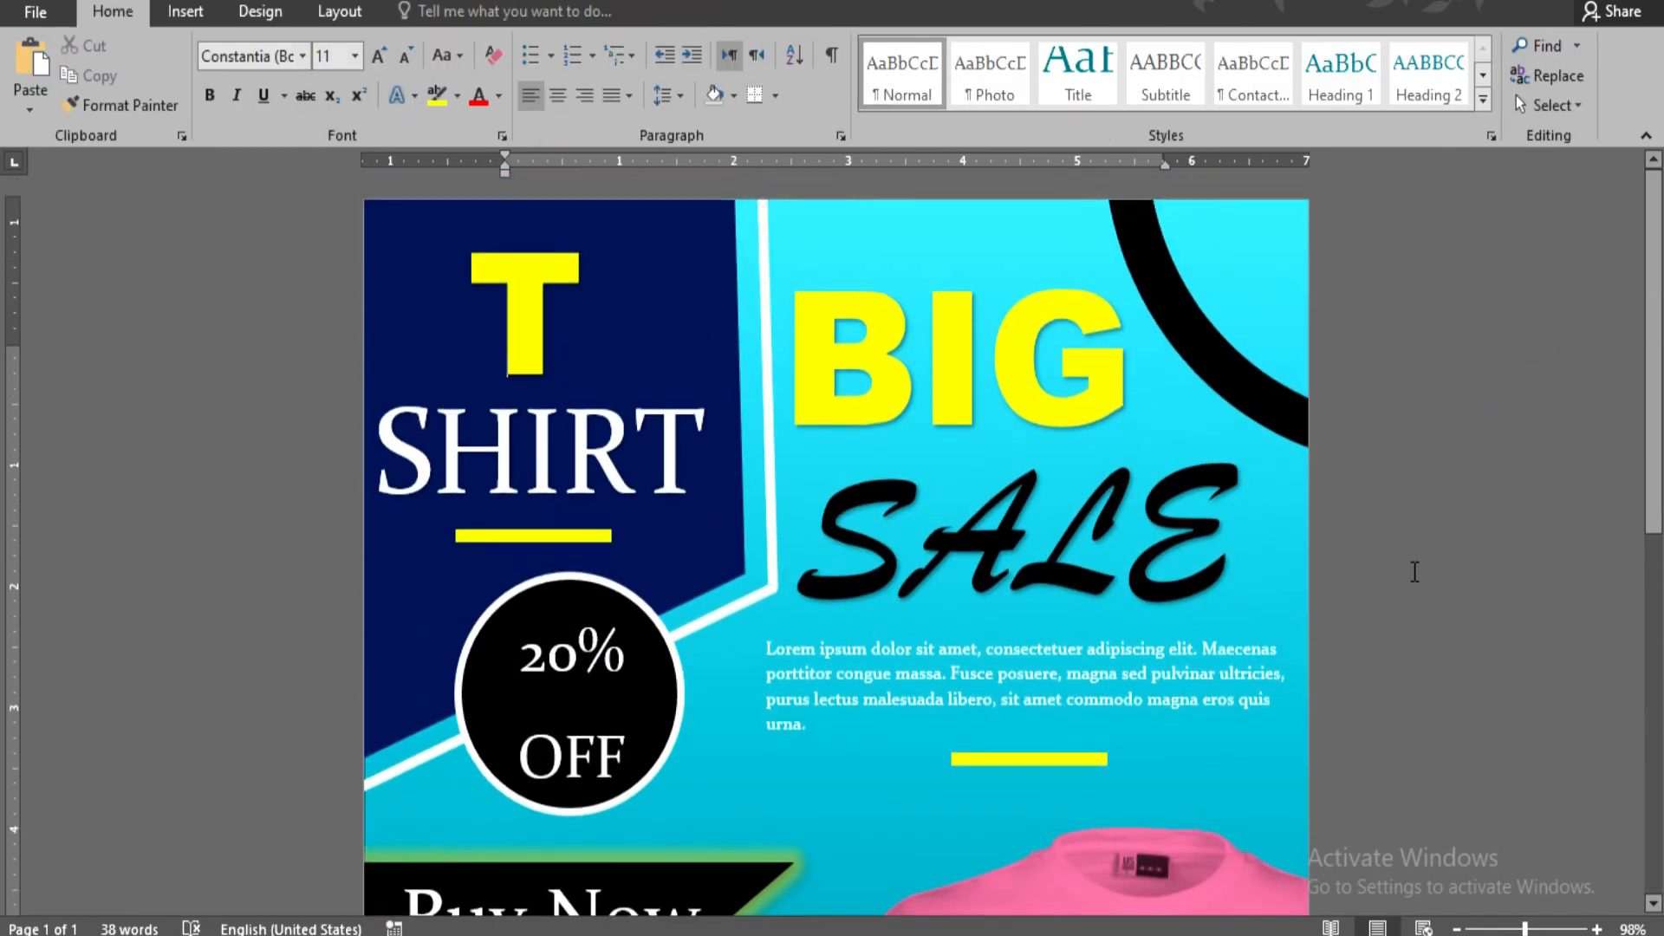
scroll(1413, 573, "down", 5)
scroll(1413, 574, "up", 5)
scroll(1412, 572, "down", 5)
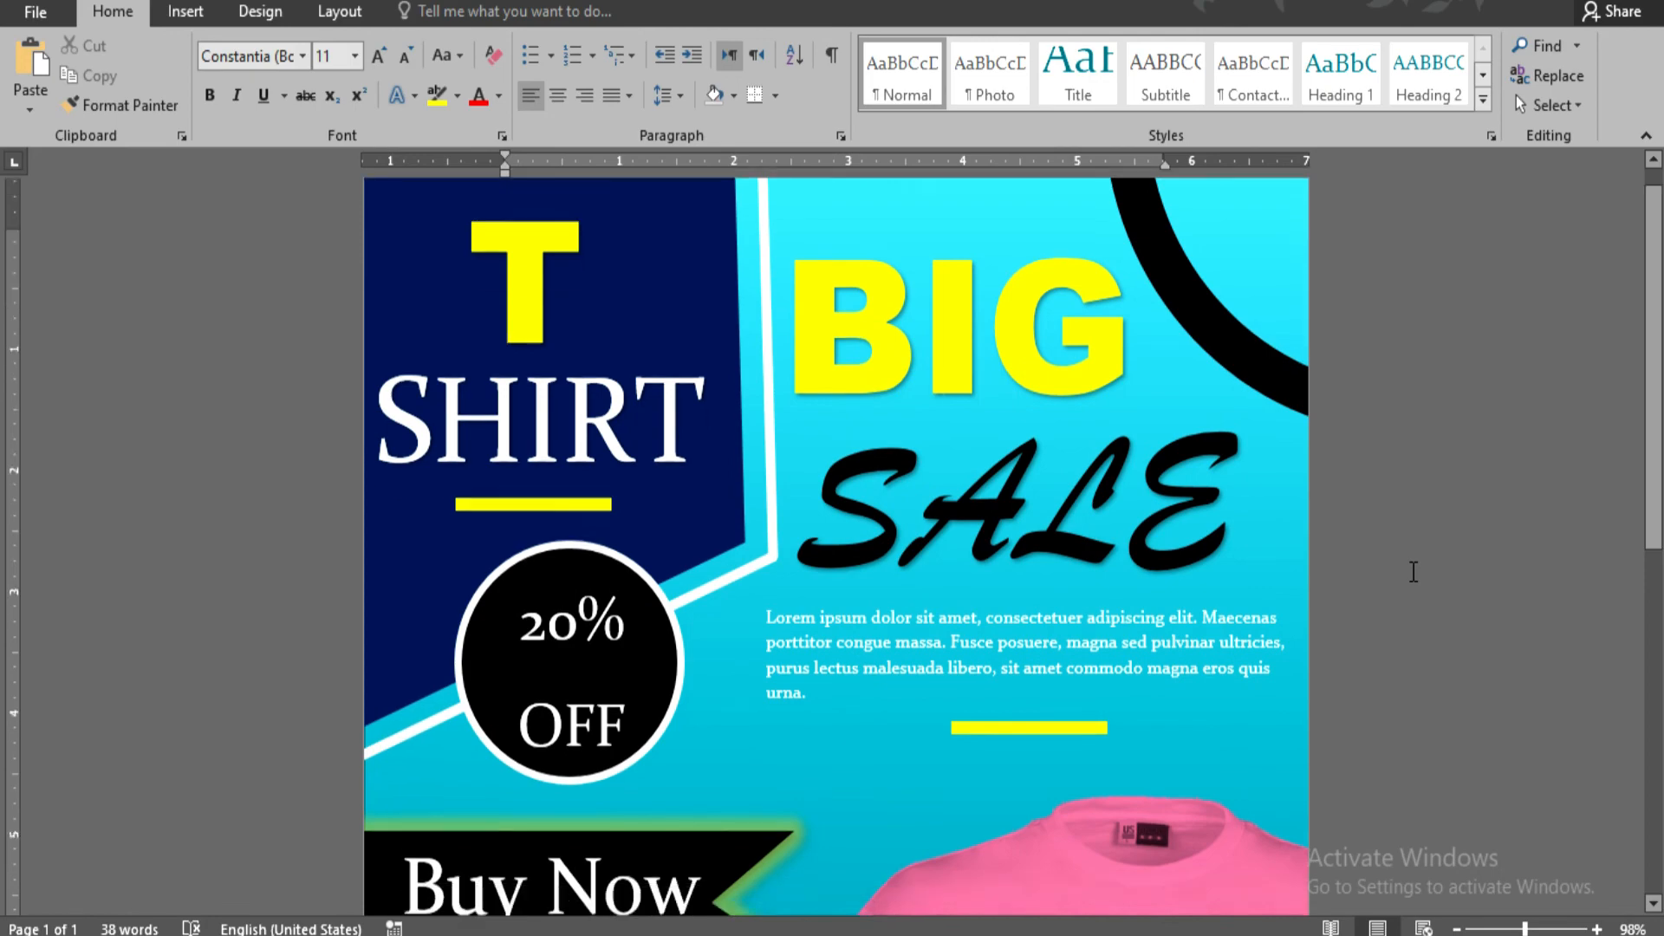
scroll(1413, 572, "up", 4)
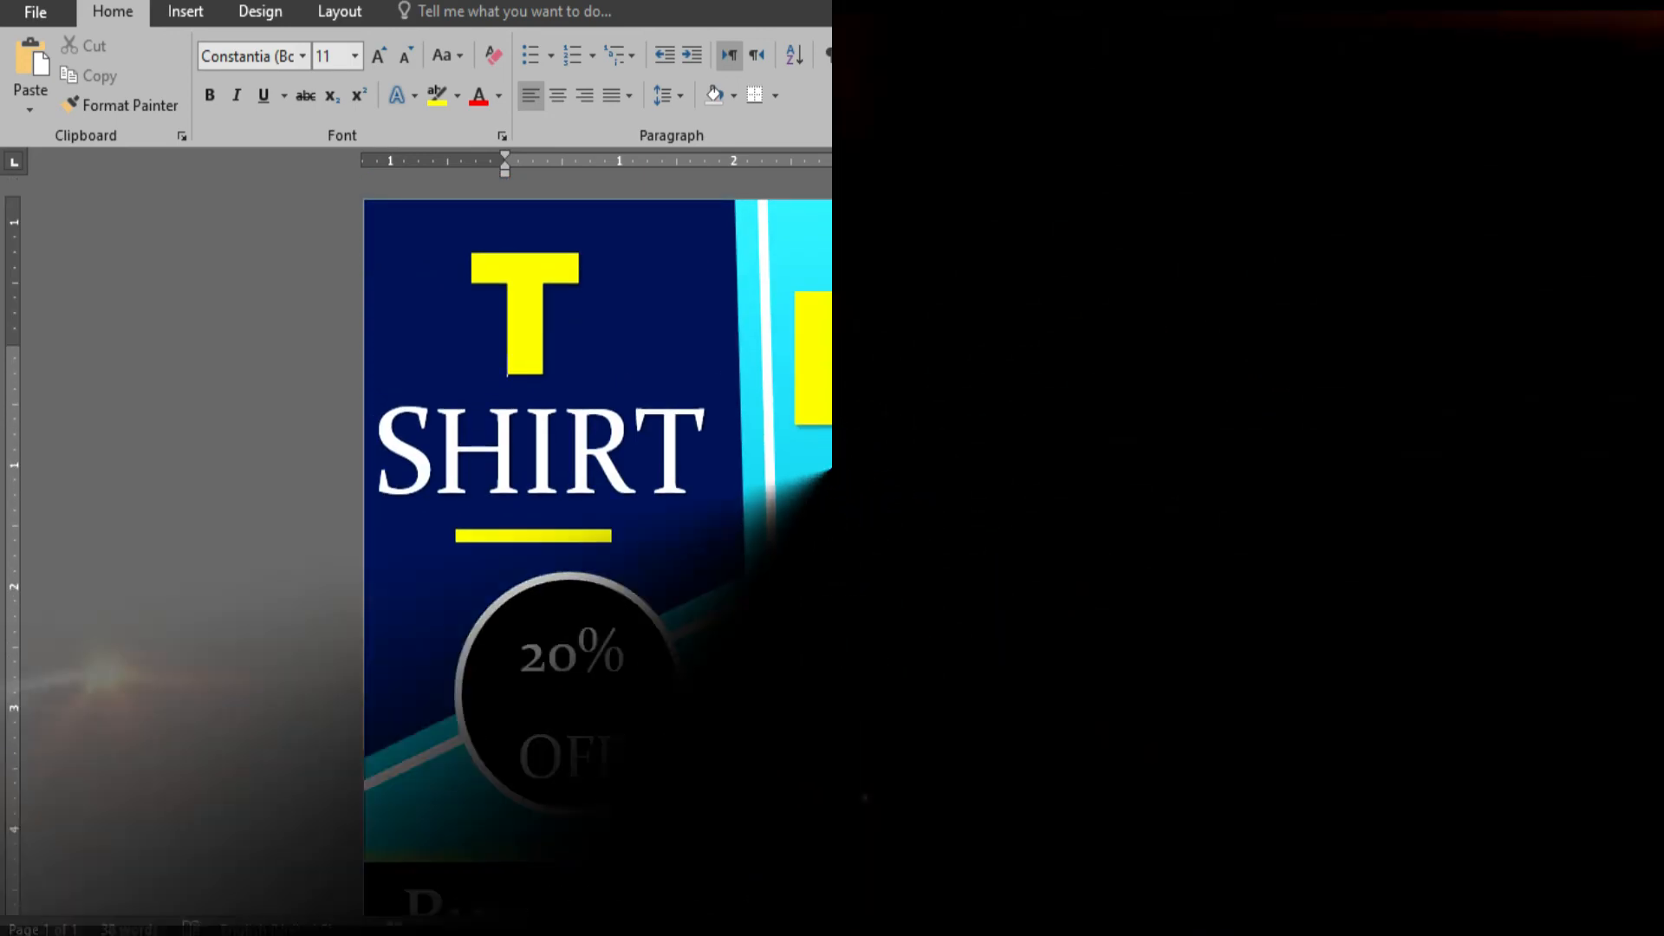